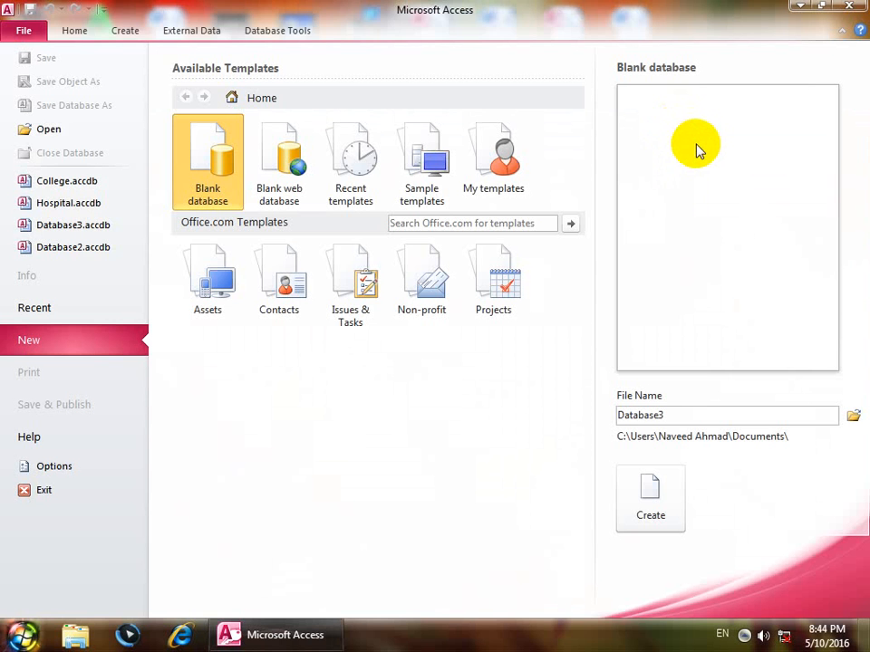
Create blank database Database3, close the default Table1, and start a new table in Design view.
click(670, 498)
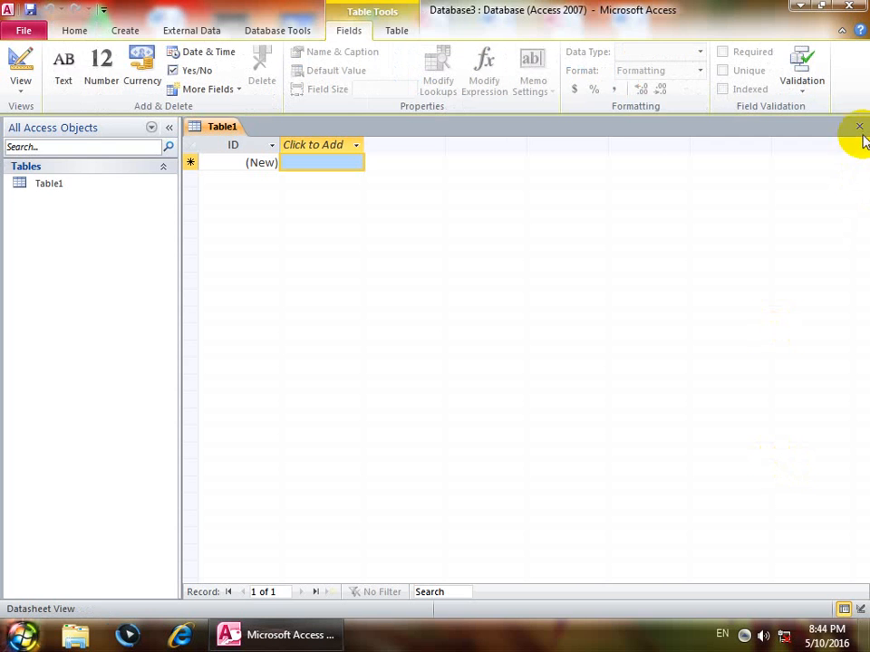
click(859, 127)
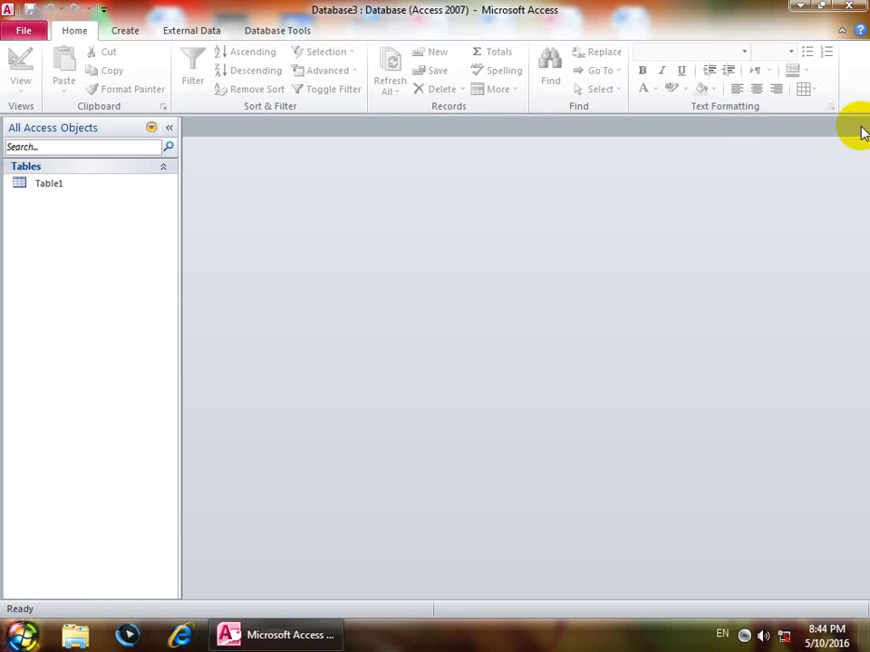
click(127, 31)
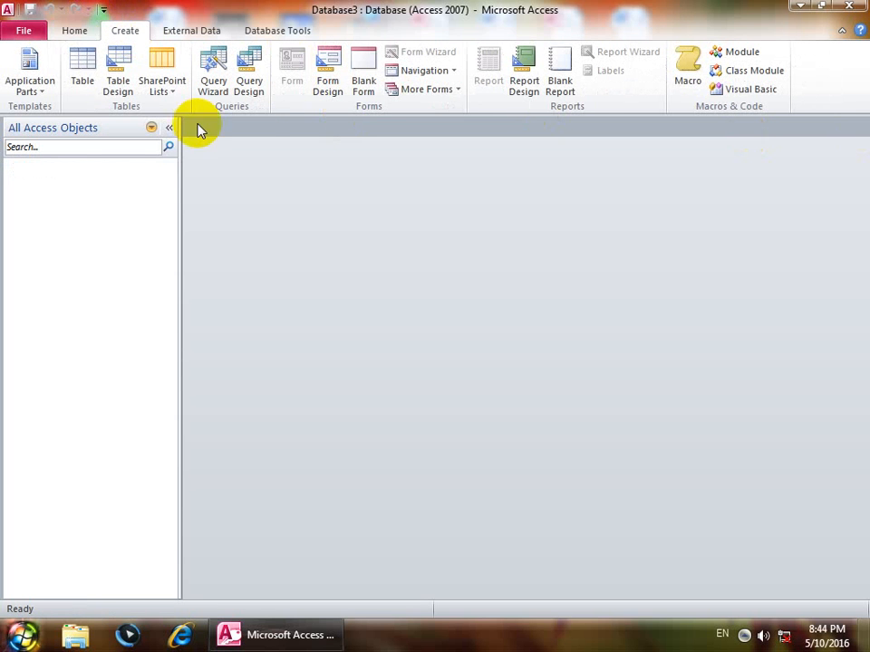
click(109, 63)
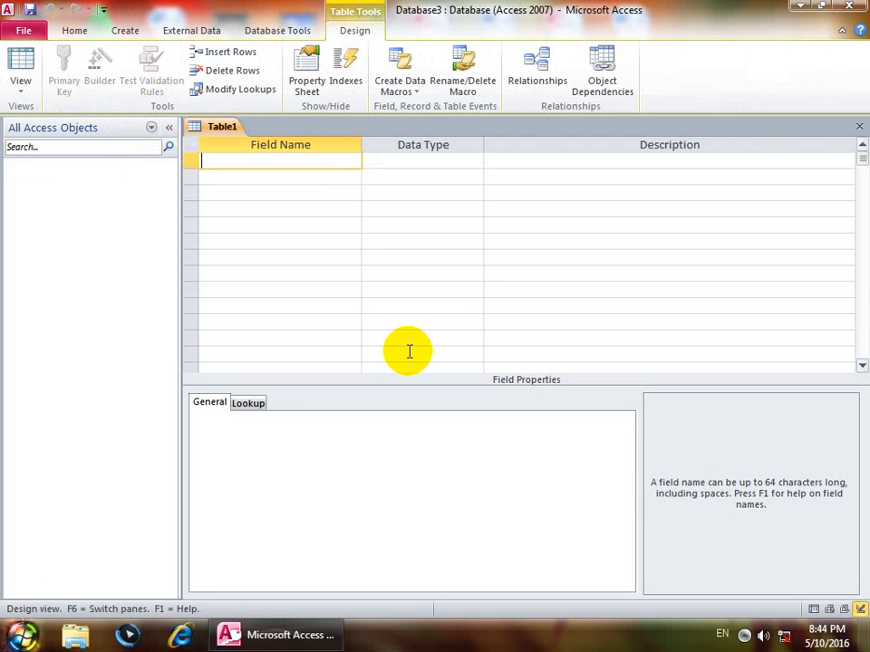
Name the first field P_ID and give it the AutoNumber data type.
text(P_ID)
key(Tab)
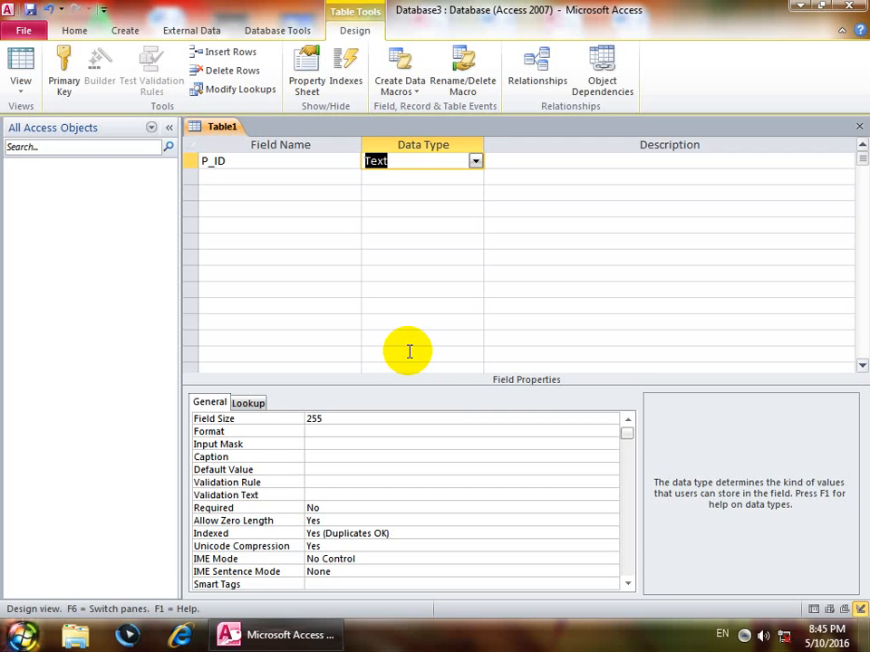
text(autoNumber)
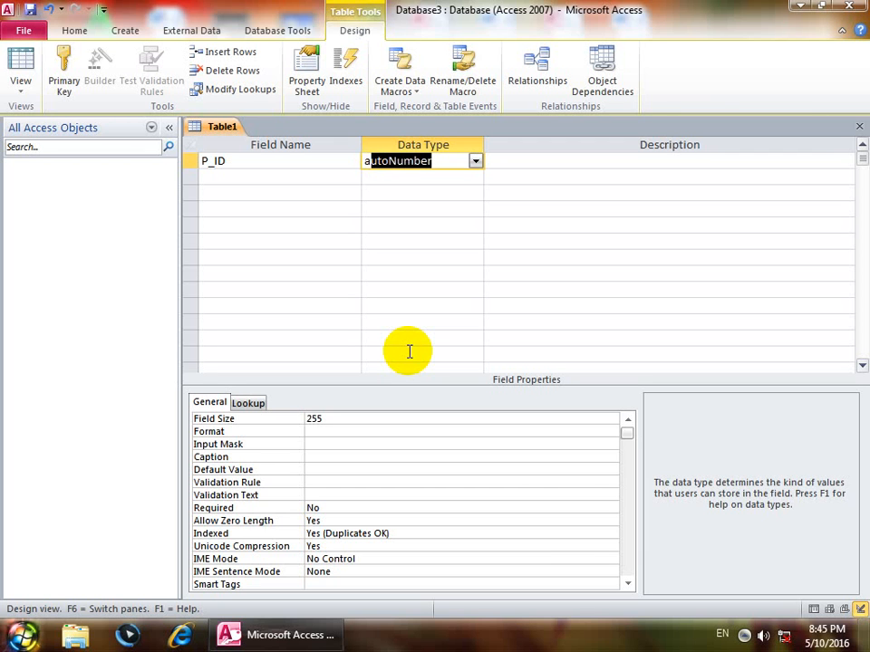
key(Down)
key(shift+Tab)
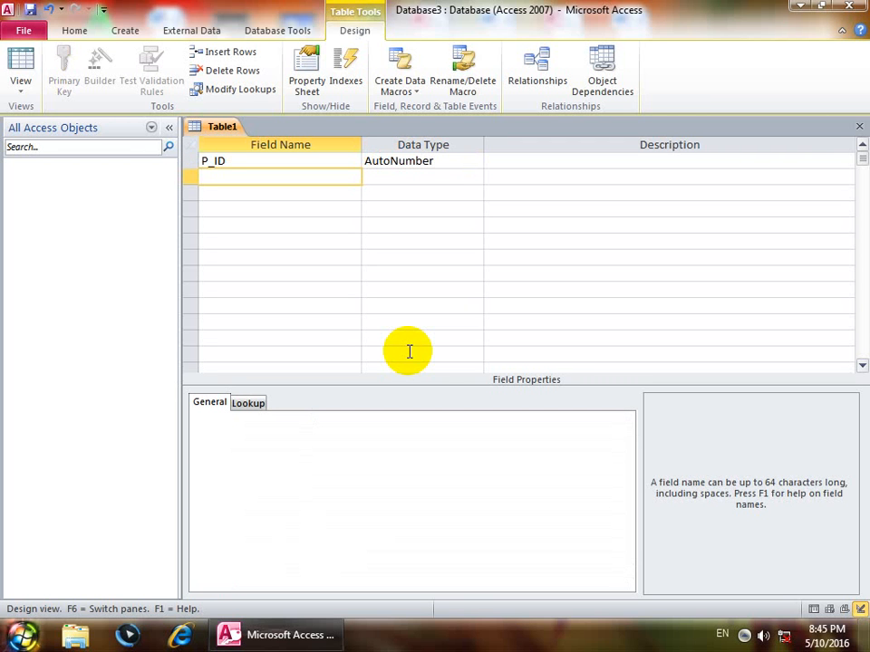
Add a Name field, correcting its type from Memo back to Text, keeping field size 255.
text(Name)
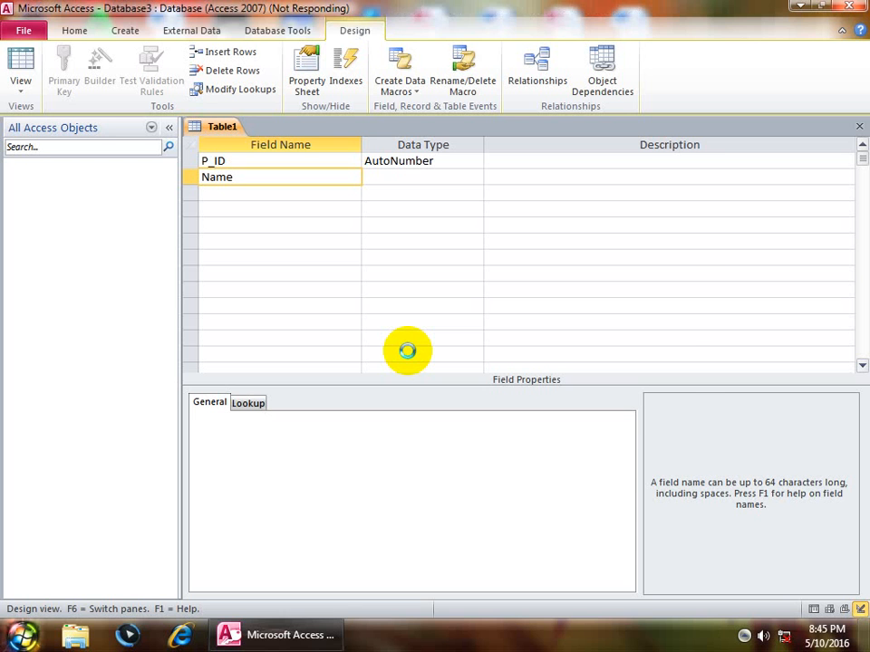
key(Return)
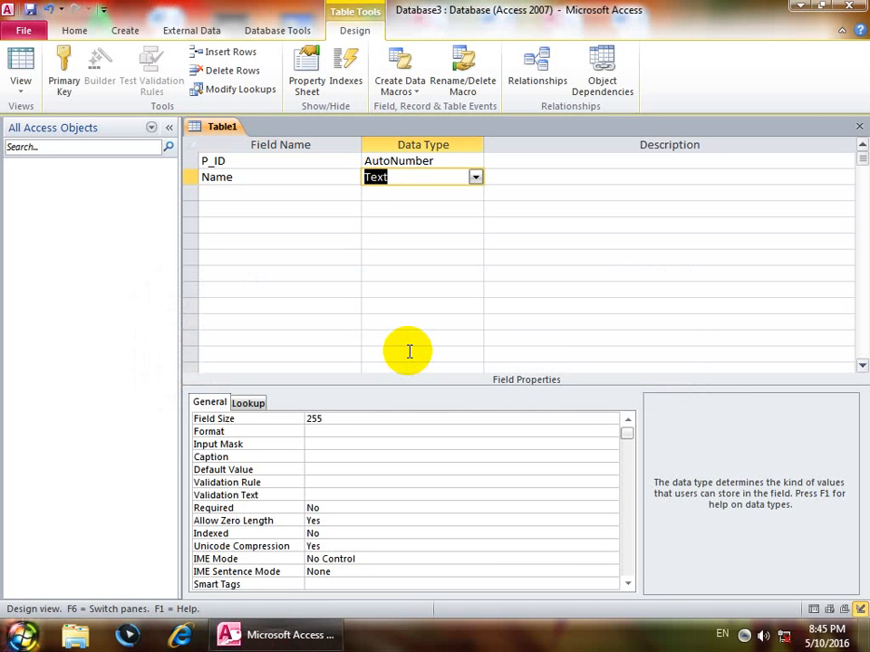
text(memo)
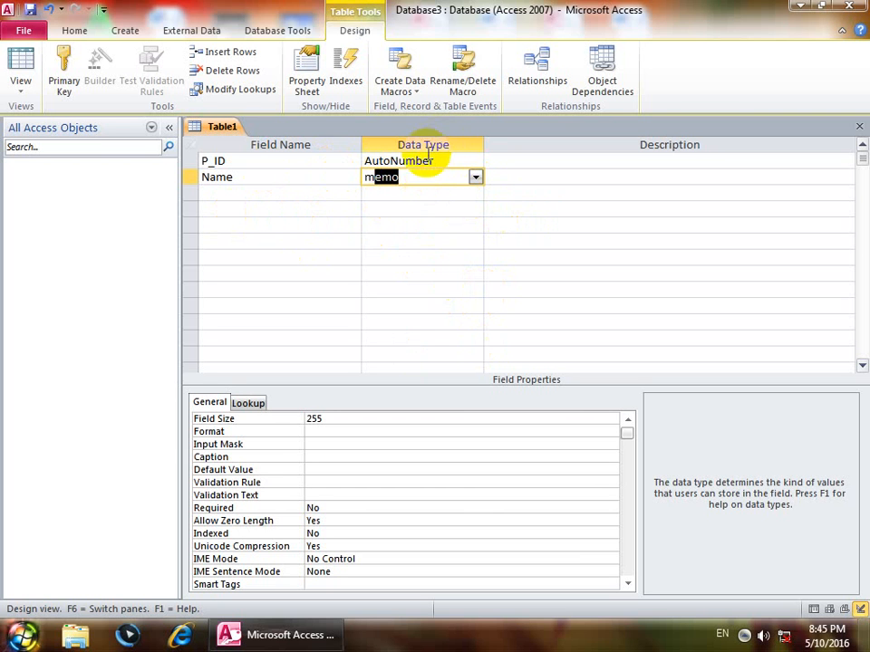
drag(418, 177, 336, 177)
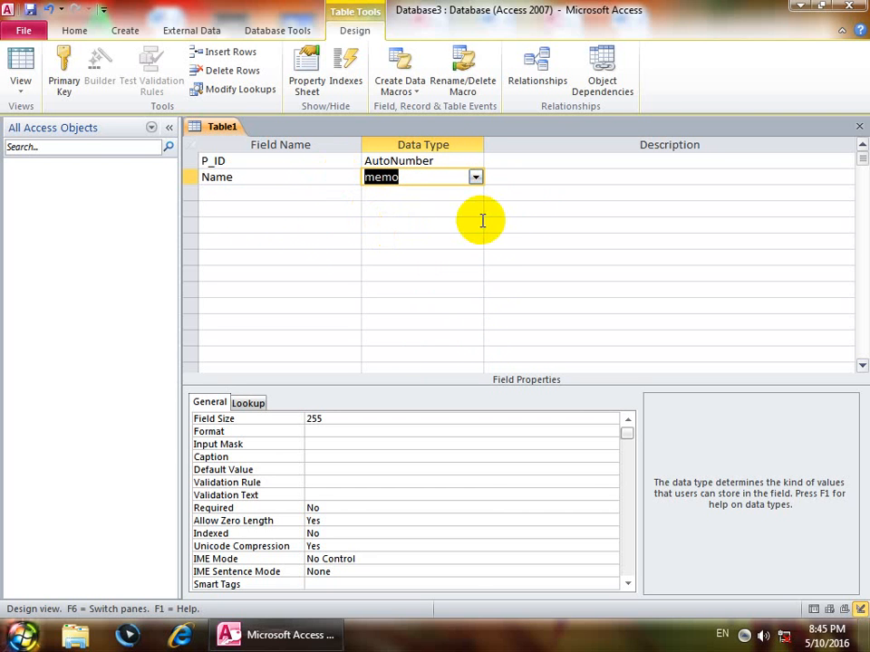
click(475, 177)
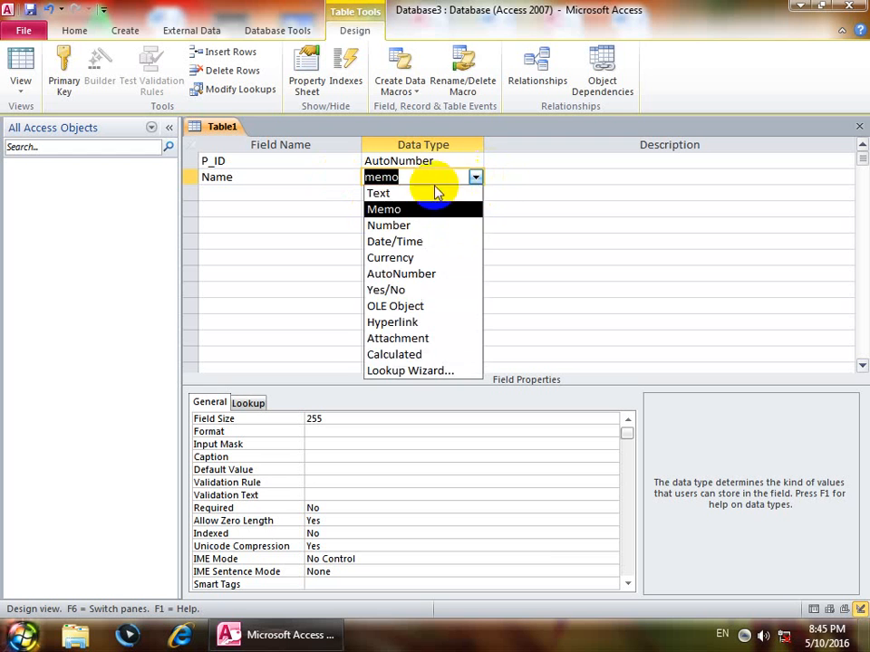
click(407, 194)
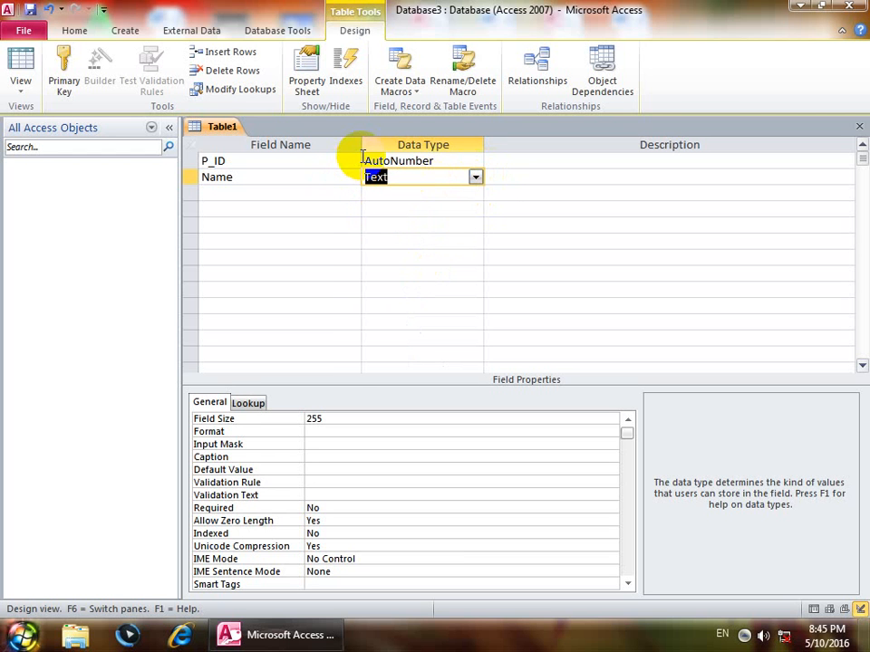
click(475, 176)
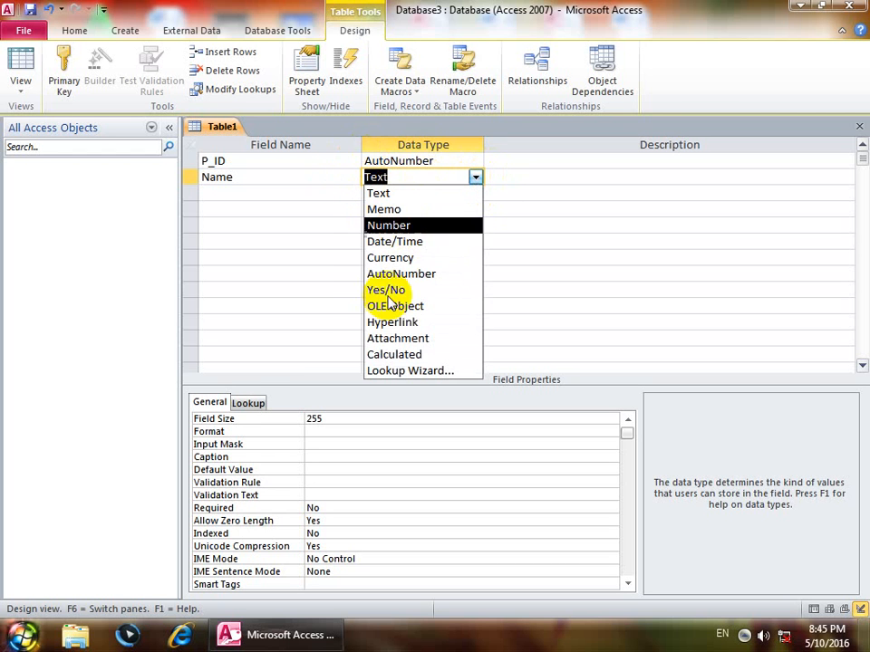
click(419, 193)
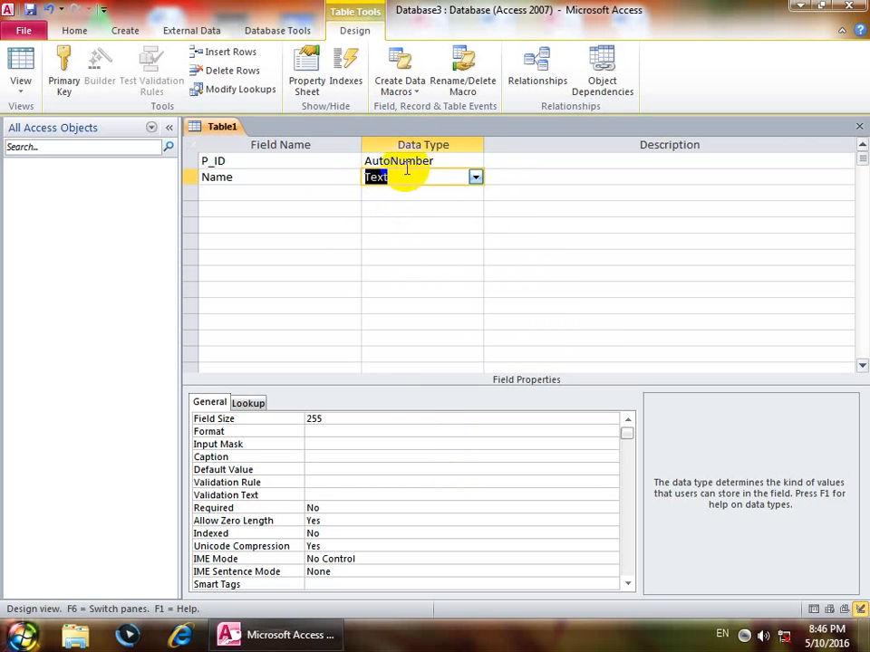
drag(408, 175, 354, 205)
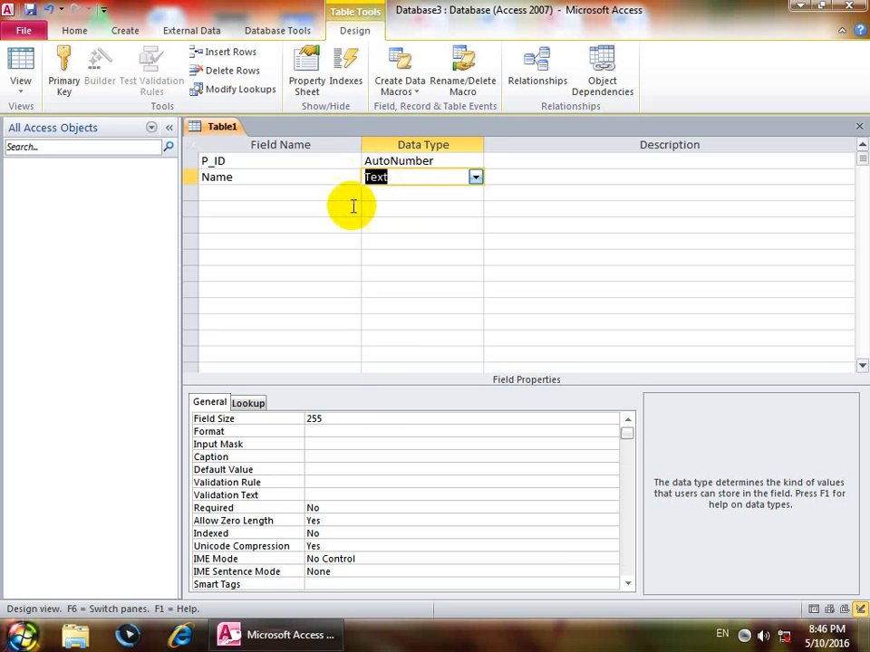
click(329, 418)
click(281, 424)
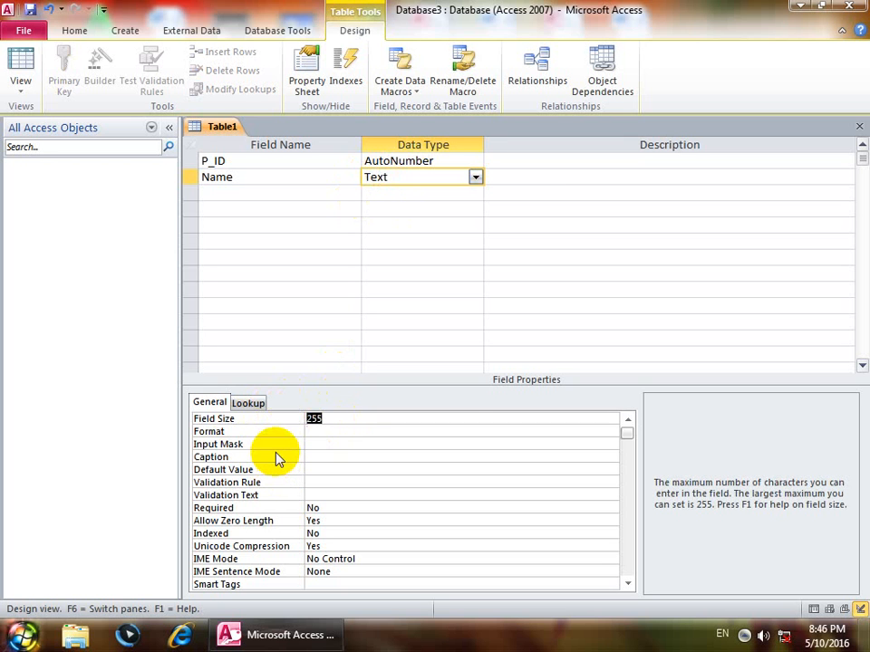
click(528, 226)
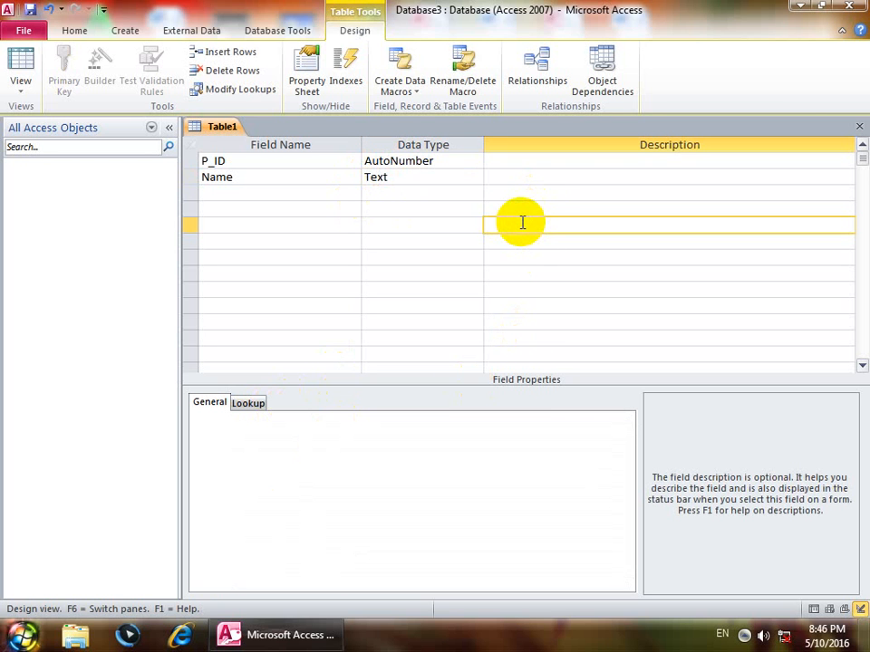
text(64000)
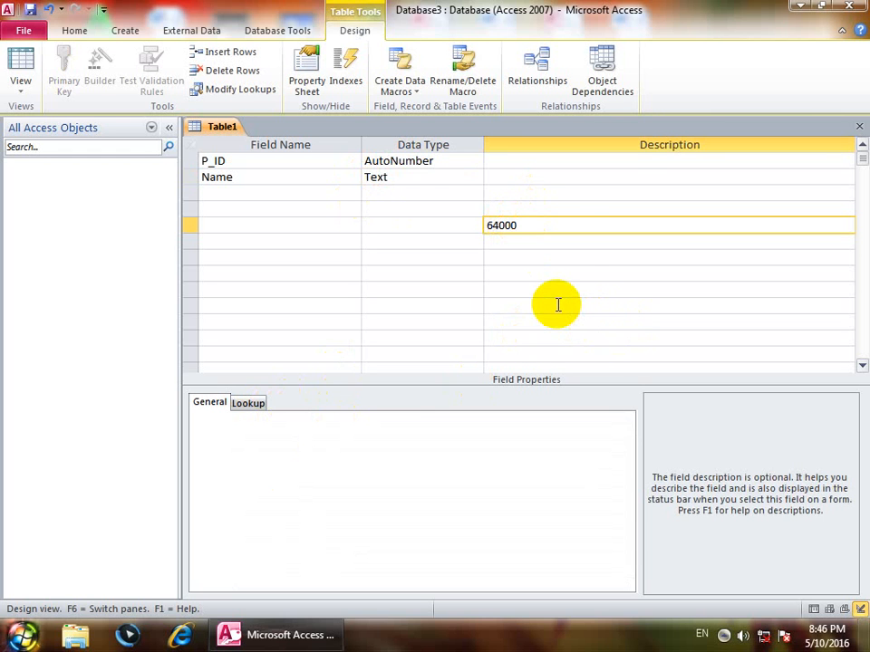
text(ior)
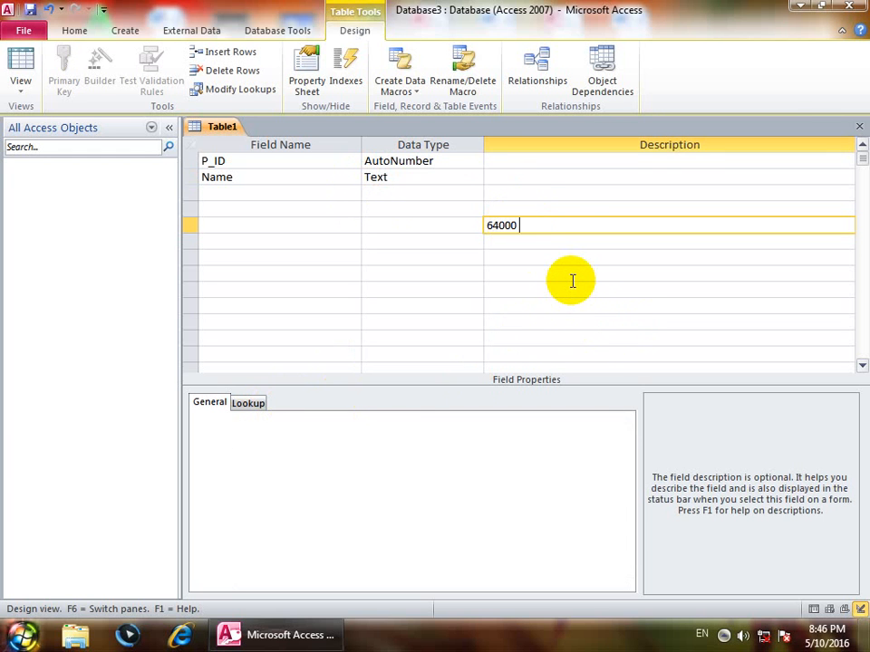
key(BackSpace)
key(BackSpace)
key(BackSpace)
text(or)
key(BackSpace)
key(BackSpace)
key(BackSpace)
key(BackSpace)
key(BackSpace)
key(BackSpace)
key(BackSpace)
key(BackSpace)
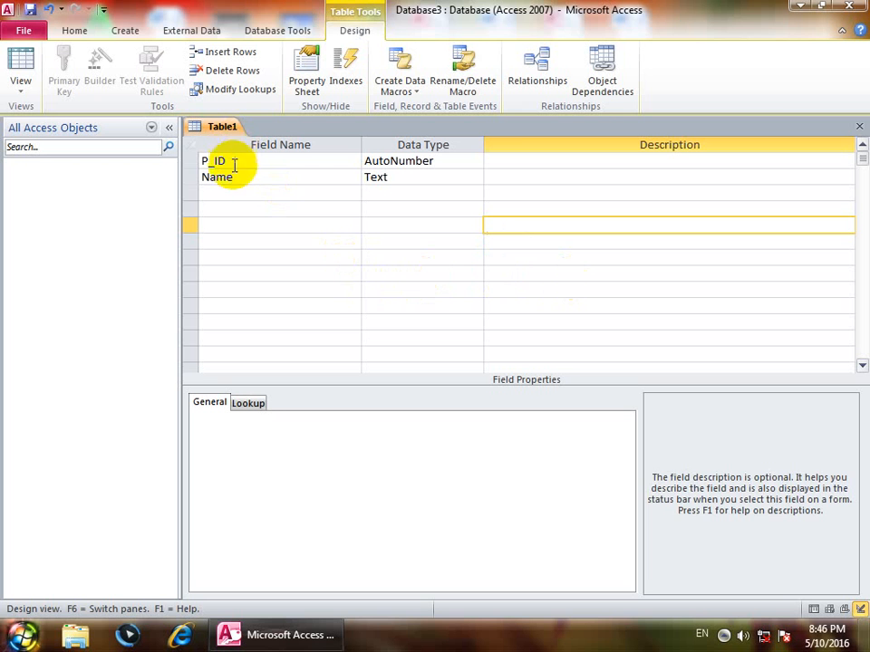
Add Fname as Text and a Gender field, choosing Lookup Wizard as Gender's type.
click(243, 194)
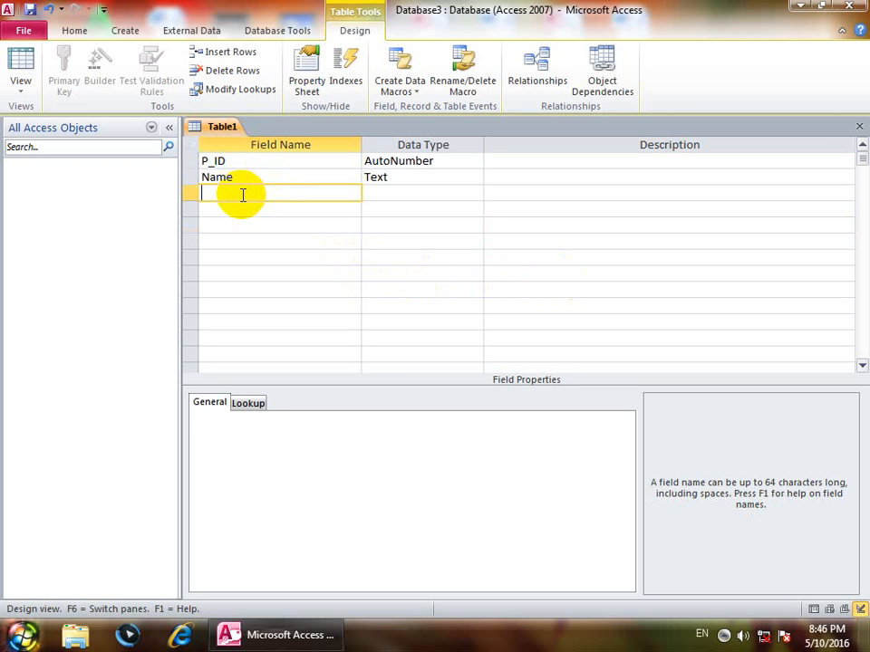
text(Fname)
key(Tab)
key(Tab)
key(Tab)
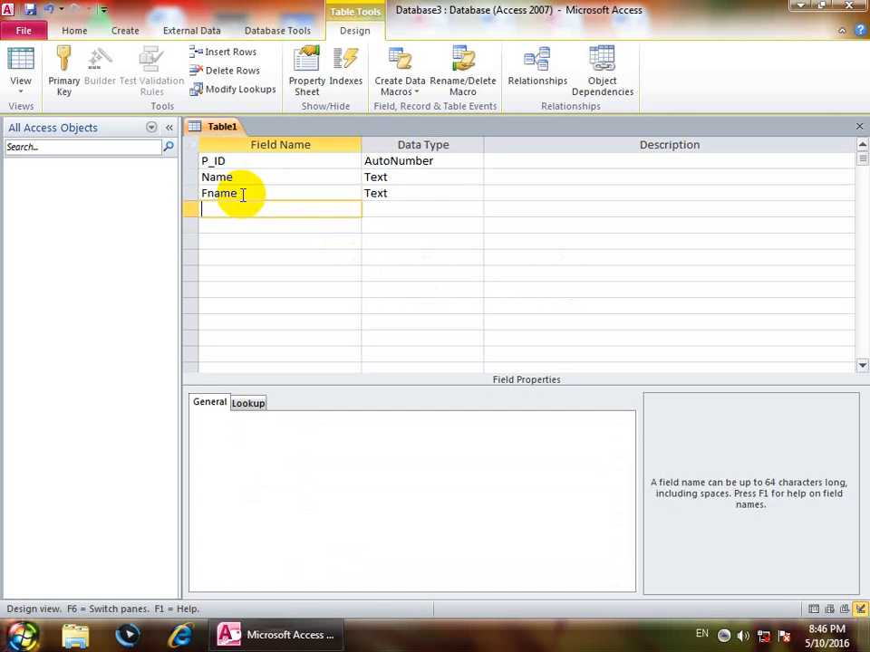
text(Gender)
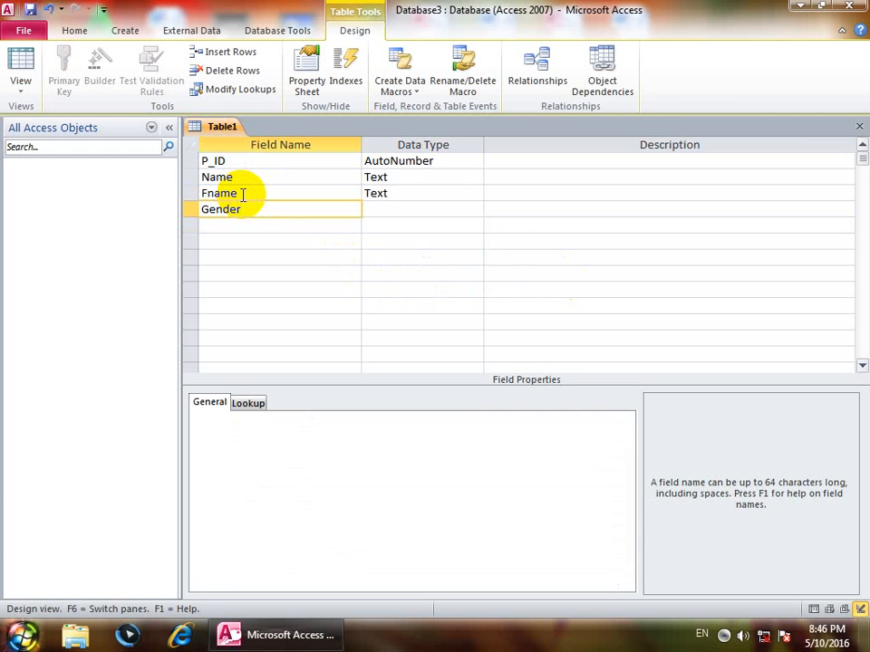
key(Tab)
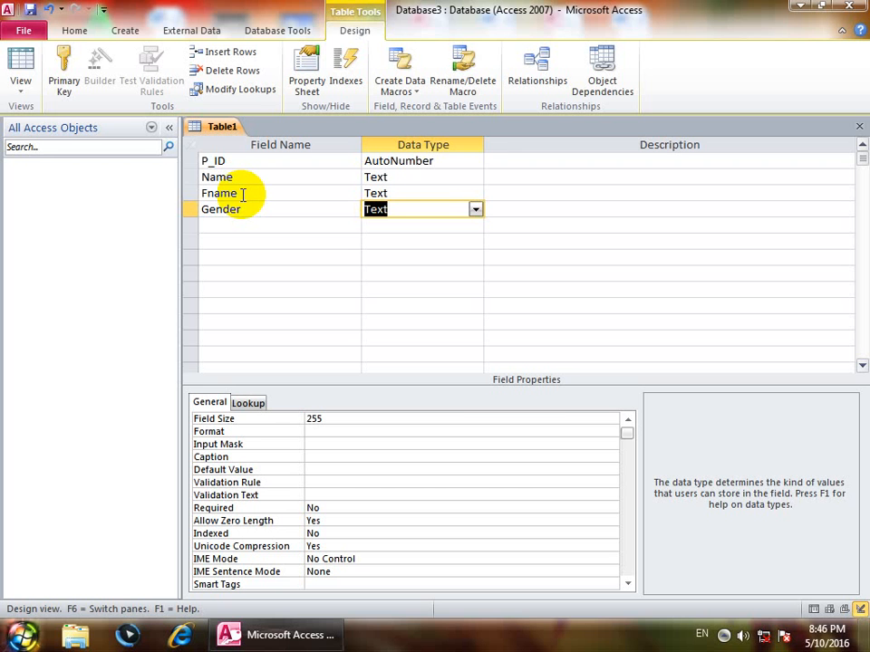
text(l)
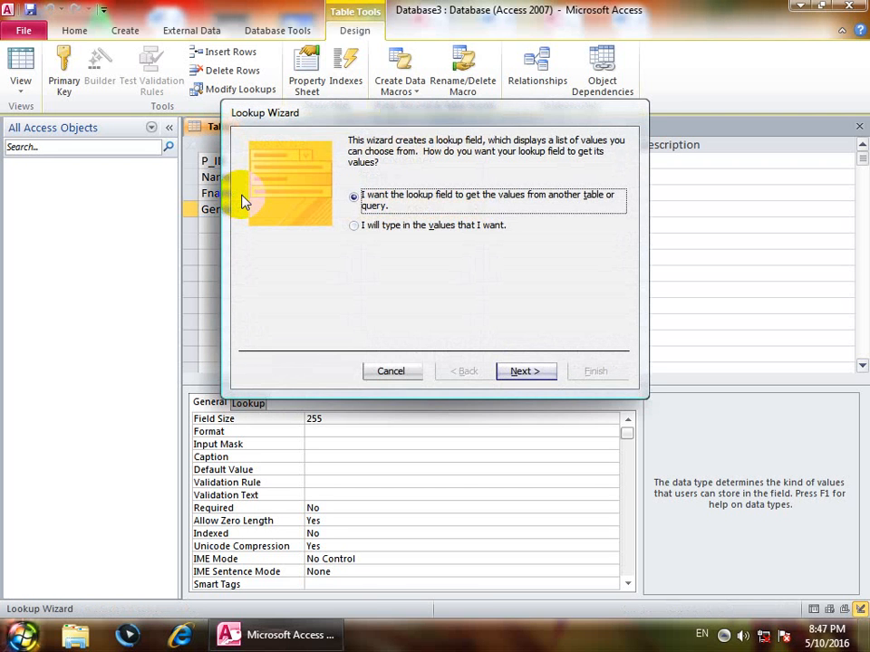
Enter Male and Female as Gender's typed-in lookup values and finish the wizard.
key(Down)
key(Return)
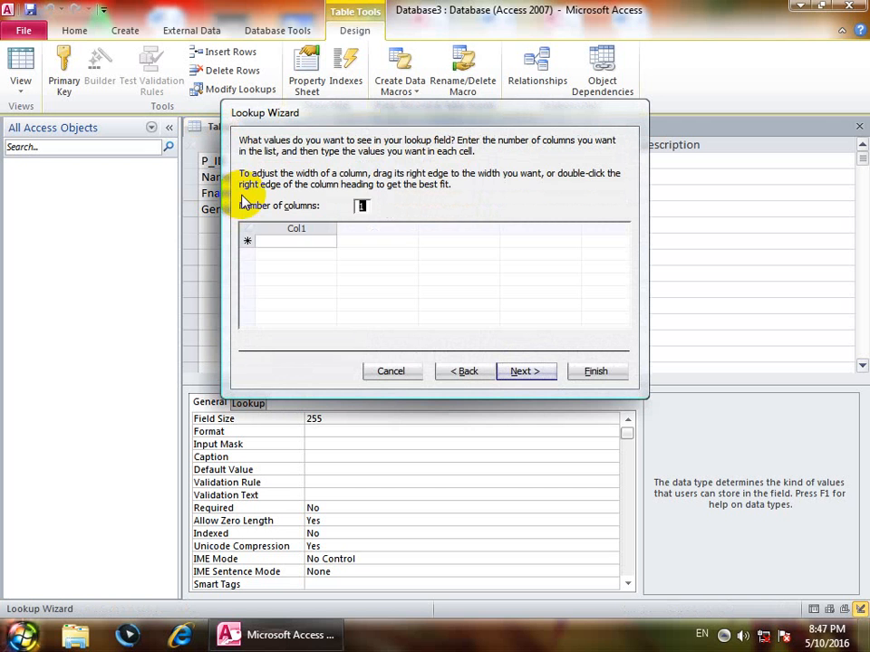
text(Male)
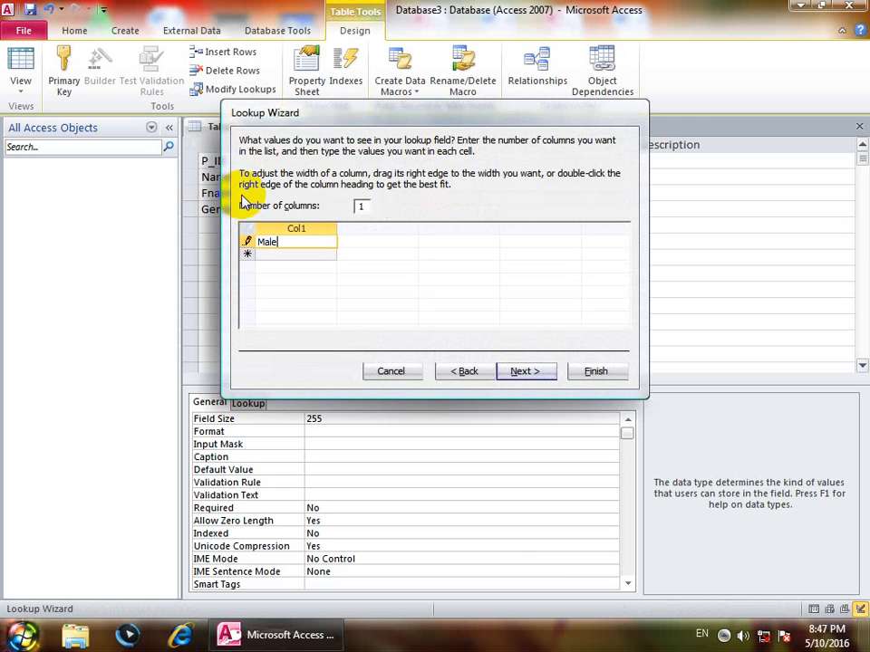
key(Return)
text(Female)
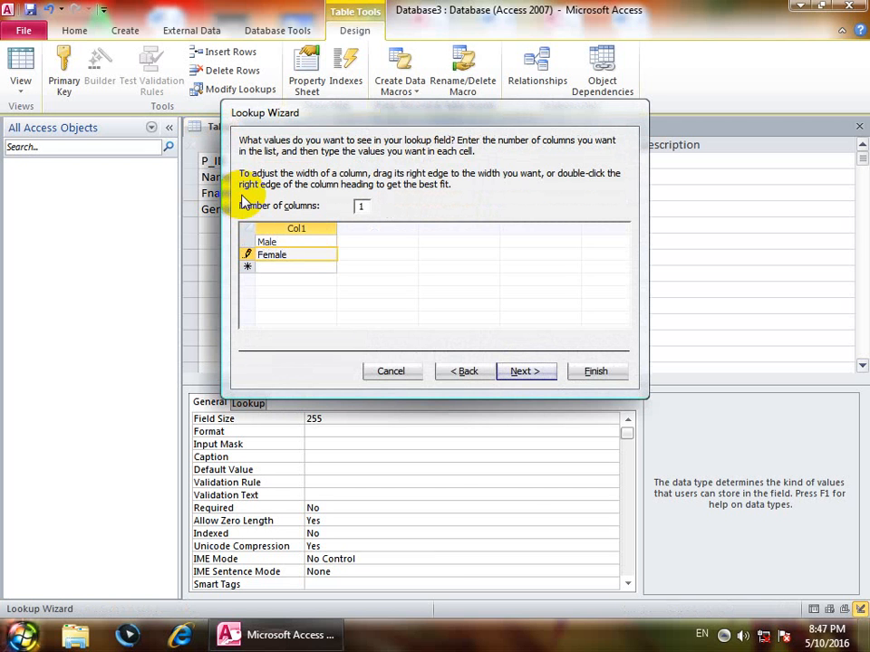
key(alt+n)
key(Return)
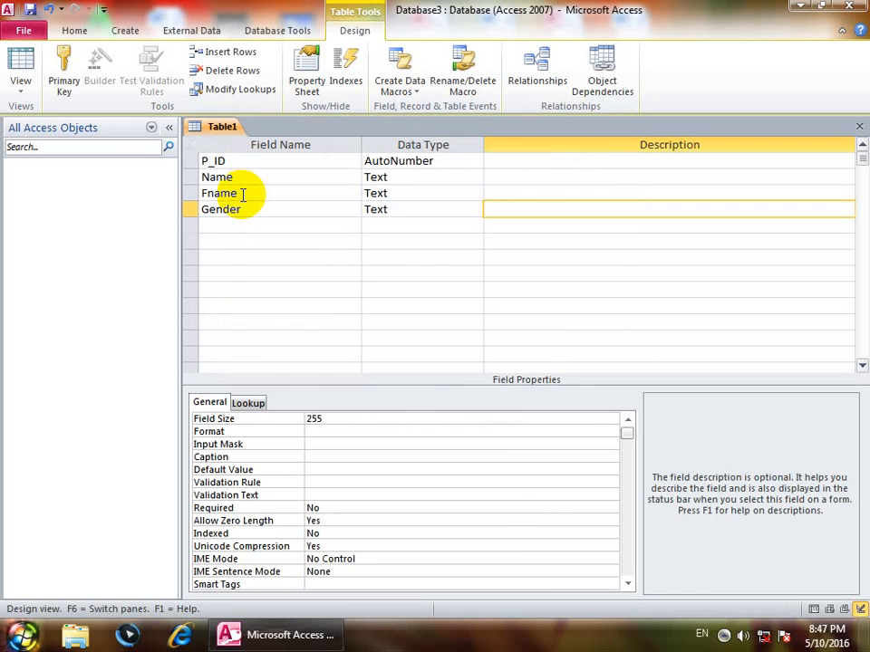
key(shift+Tab)
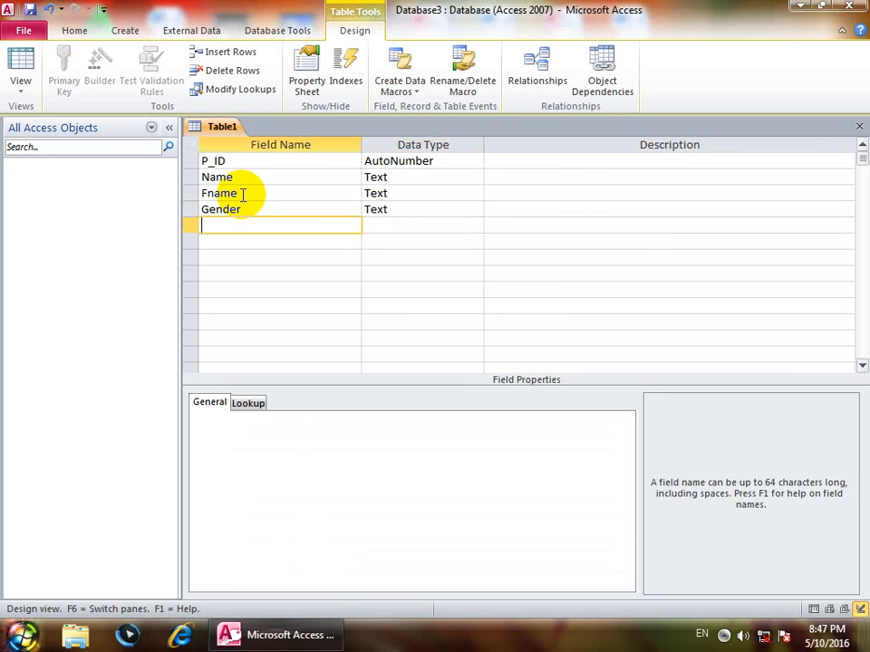
Add an Age field with the Number data type.
text(Age)
key(Tab)
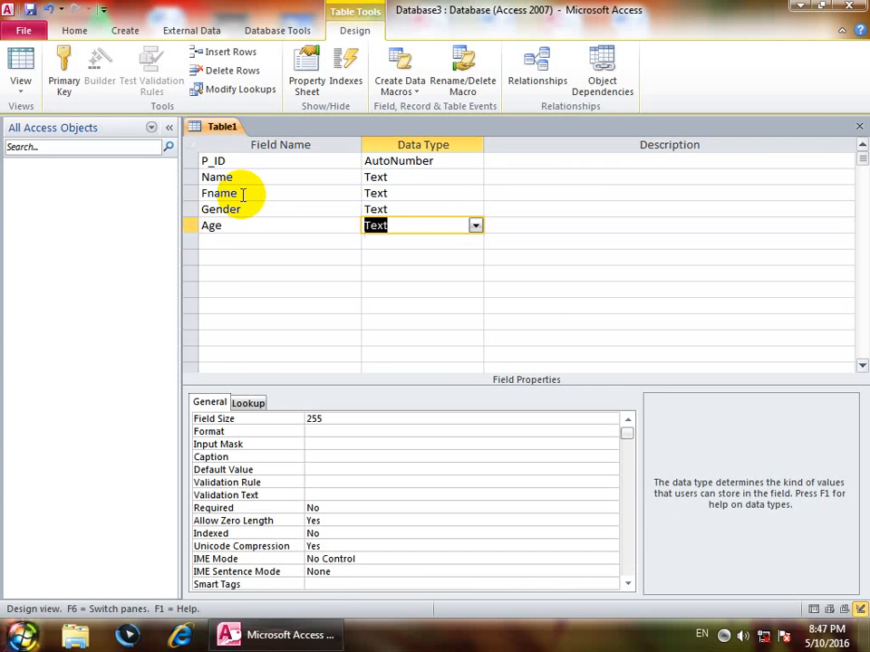
text(number)
key(Down)
key(shift+Tab)
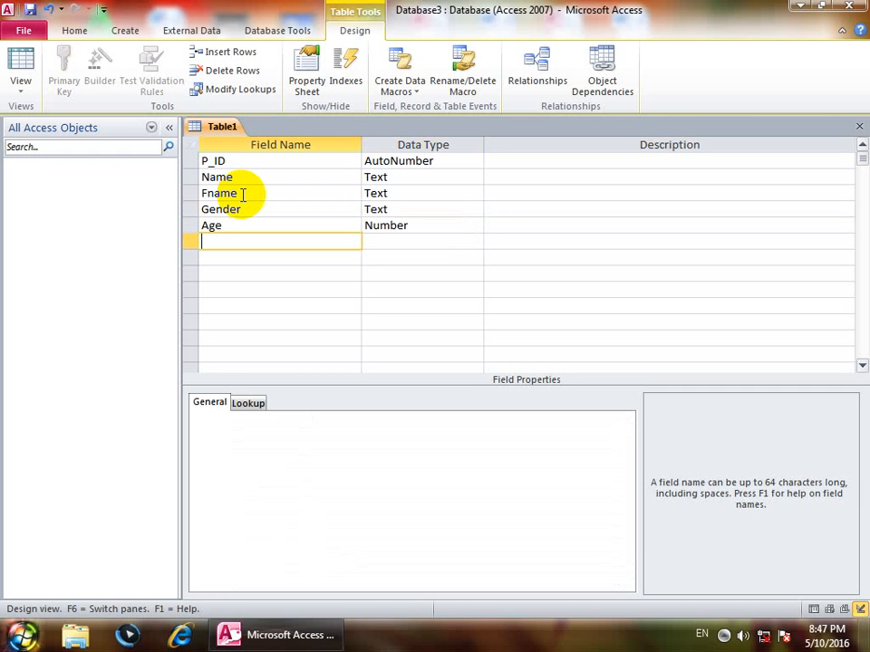
Add a Phone field with the Text data type and close the design to save.
text(Phone)
key(Tab)
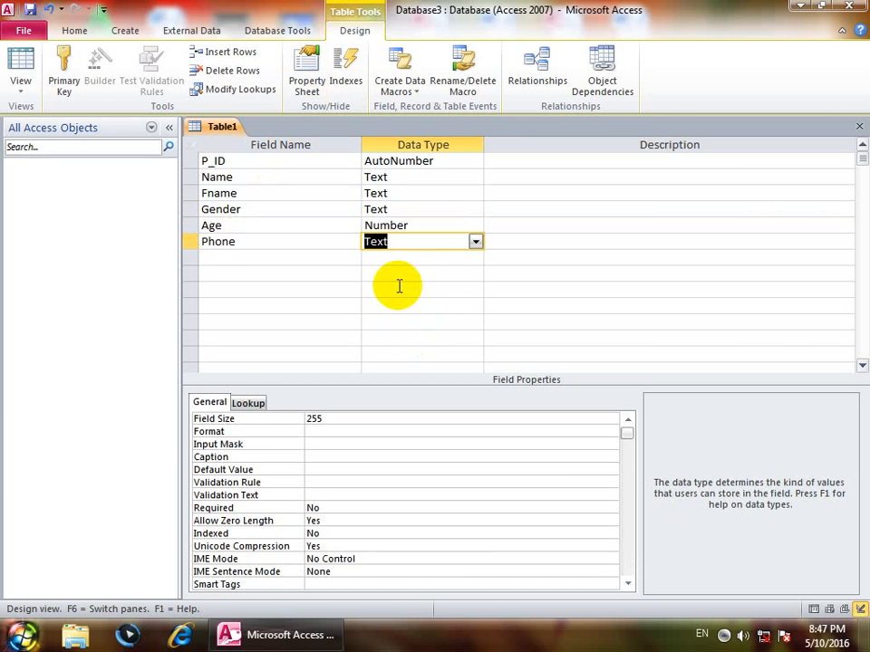
double_click(375, 239)
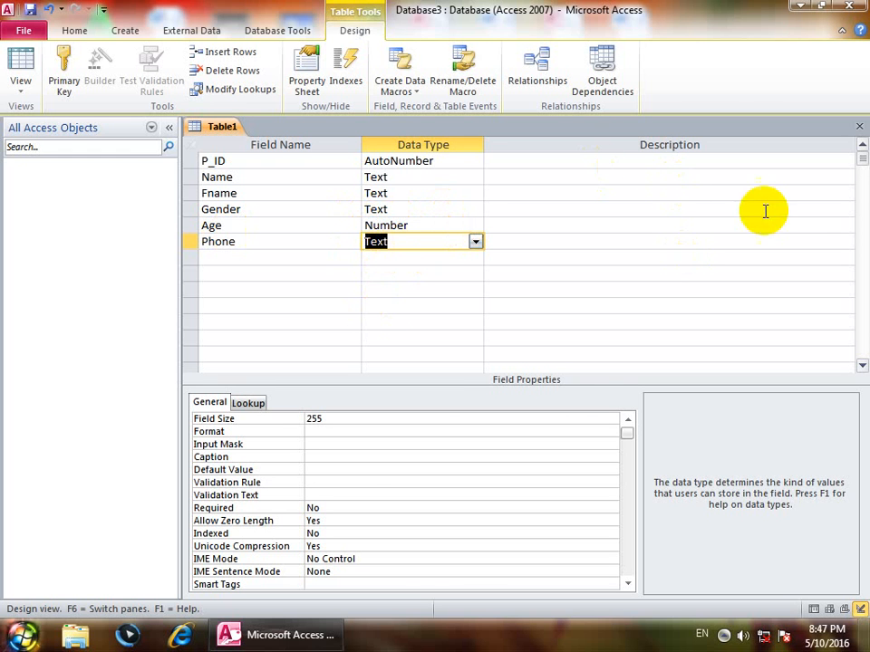
click(859, 126)
Save the table as Table1 without adding a primary key.
click(383, 357)
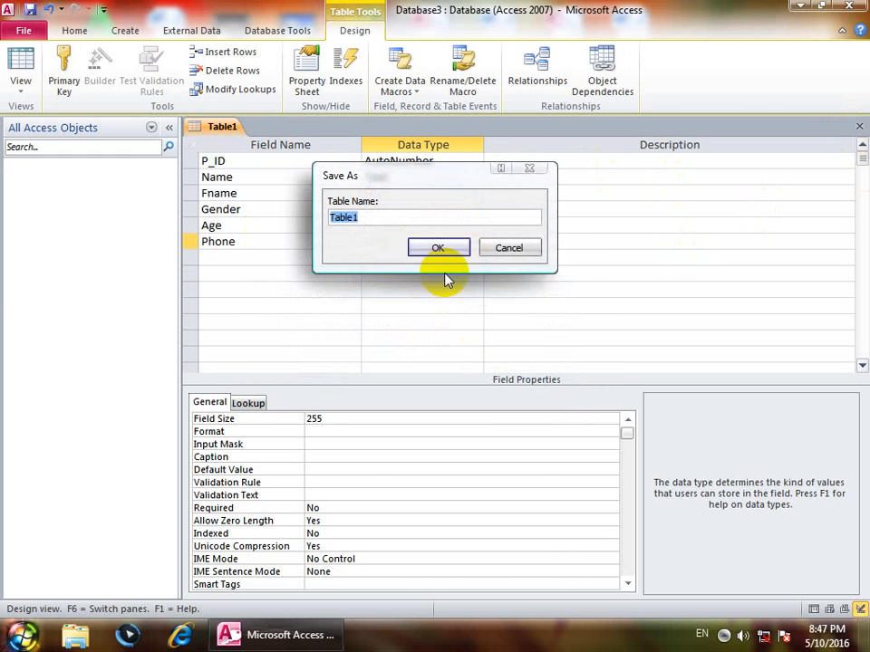
click(456, 251)
click(448, 373)
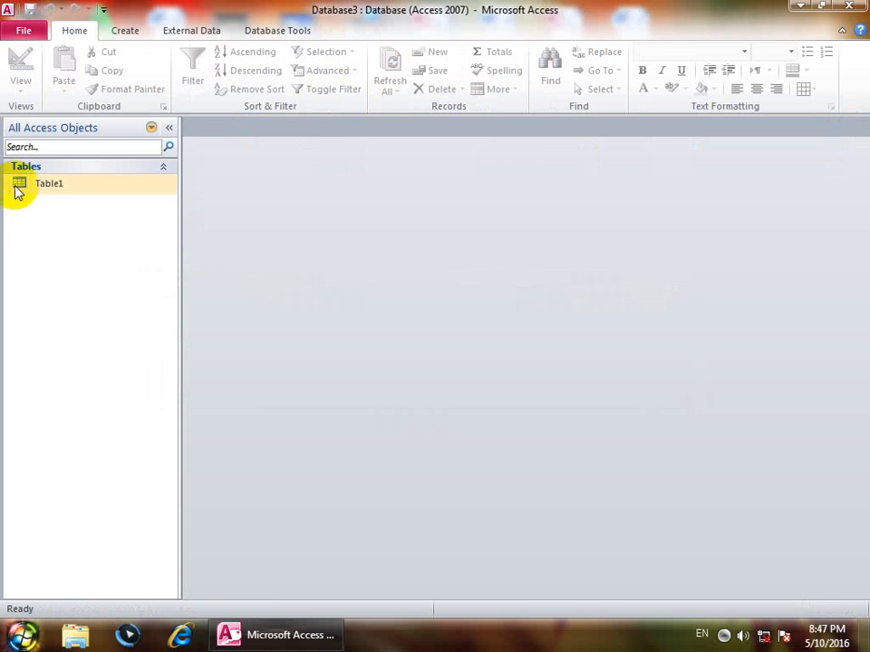
Open Table1 and enter zong034345454 as the first record's Phone.
double_click(19, 188)
click(634, 160)
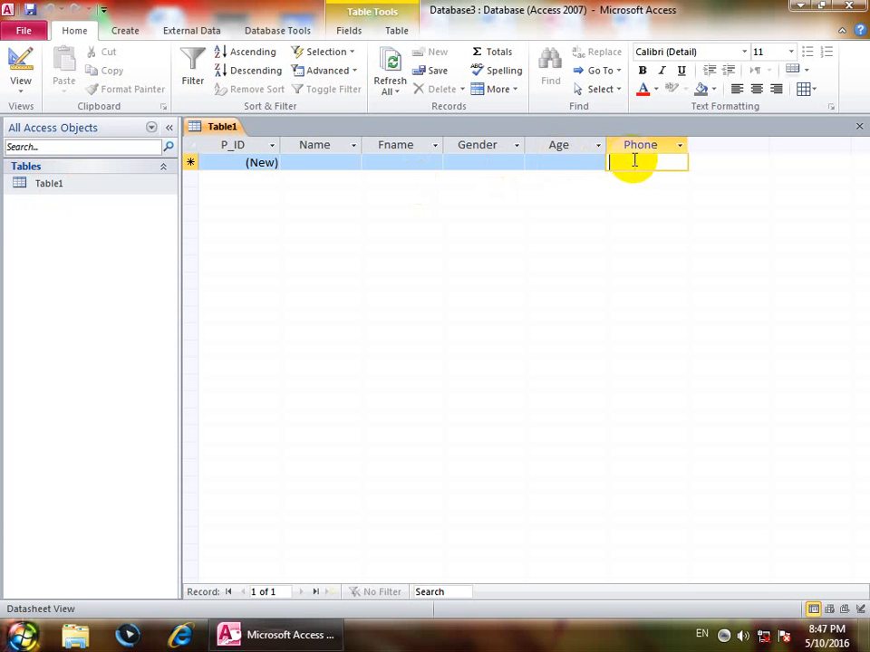
text(zong)
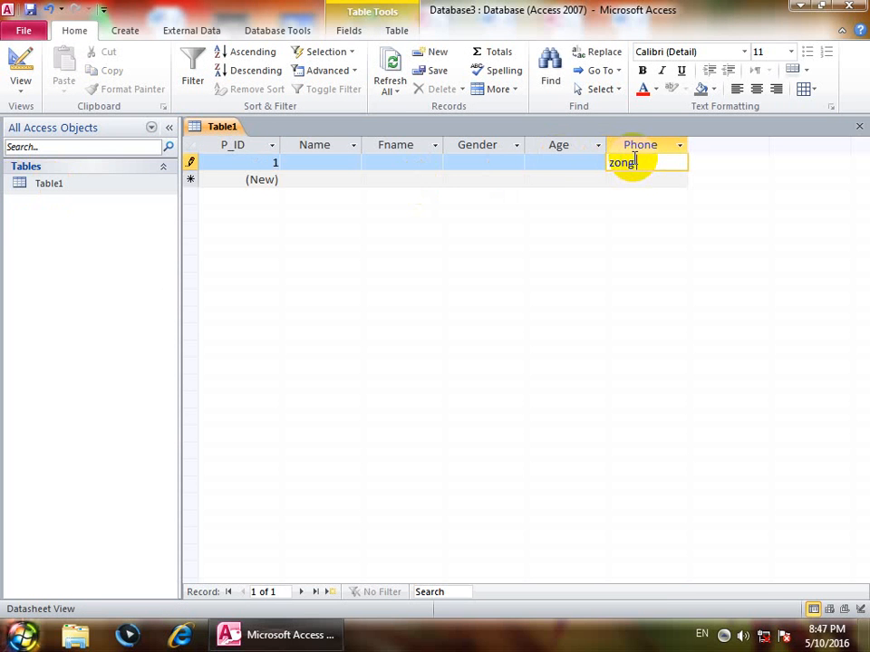
text(034345454)
click(639, 184)
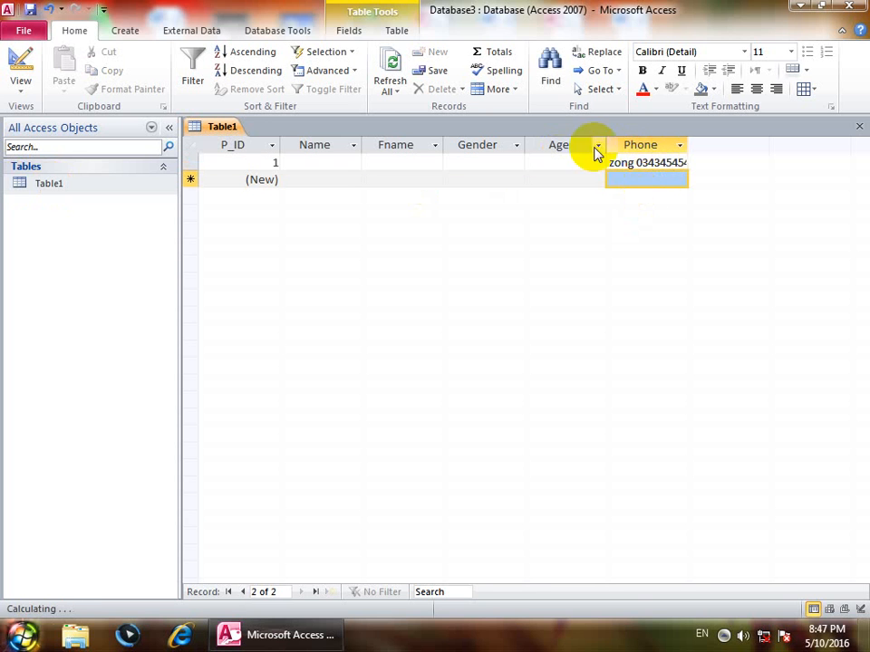
click(18, 90)
Change Phone's data type to Number in Design view and save, accepting the data-loss warnings.
click(47, 237)
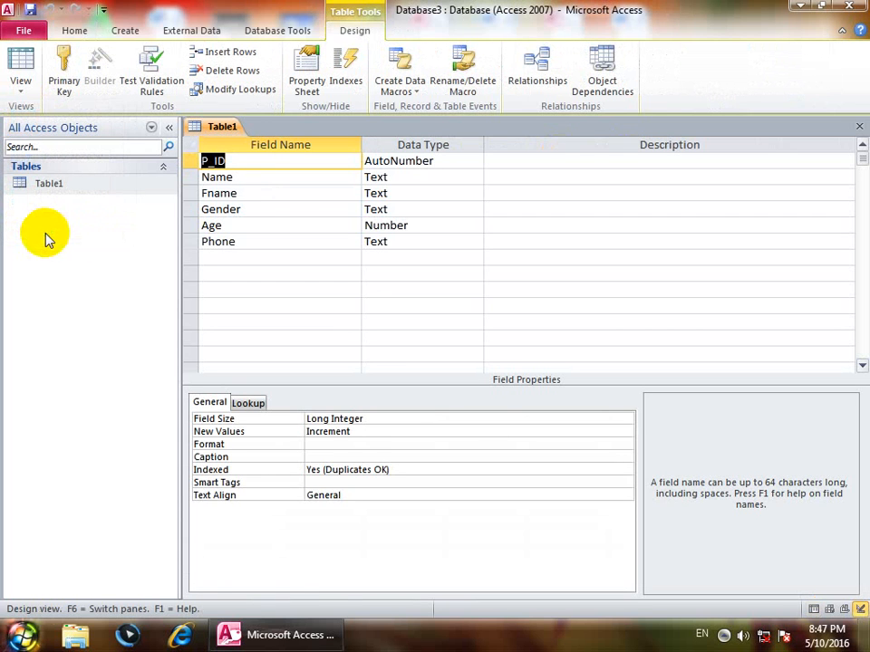
click(402, 240)
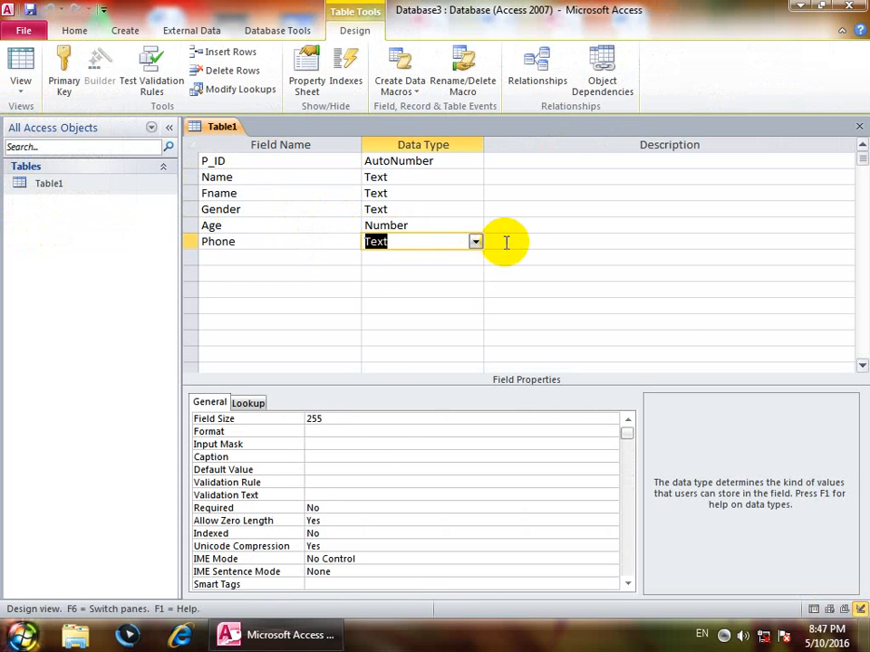
click(476, 241)
click(425, 289)
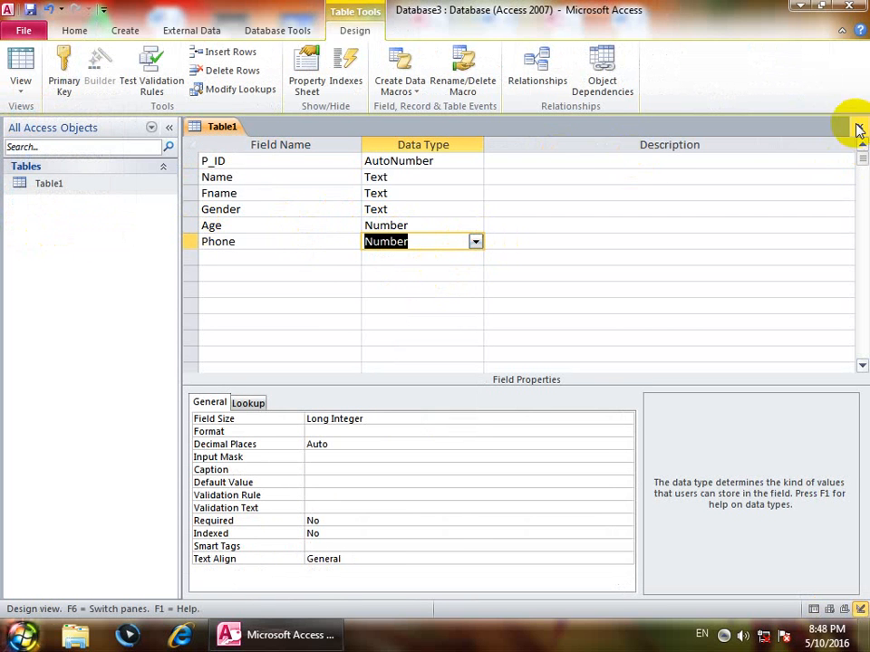
click(859, 126)
click(383, 359)
click(413, 368)
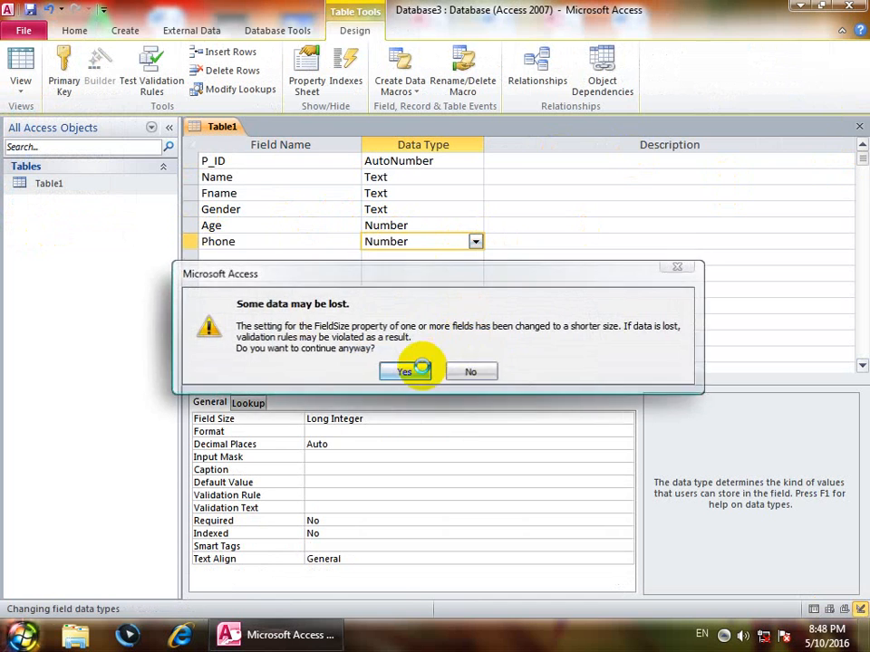
click(417, 365)
double_click(116, 186)
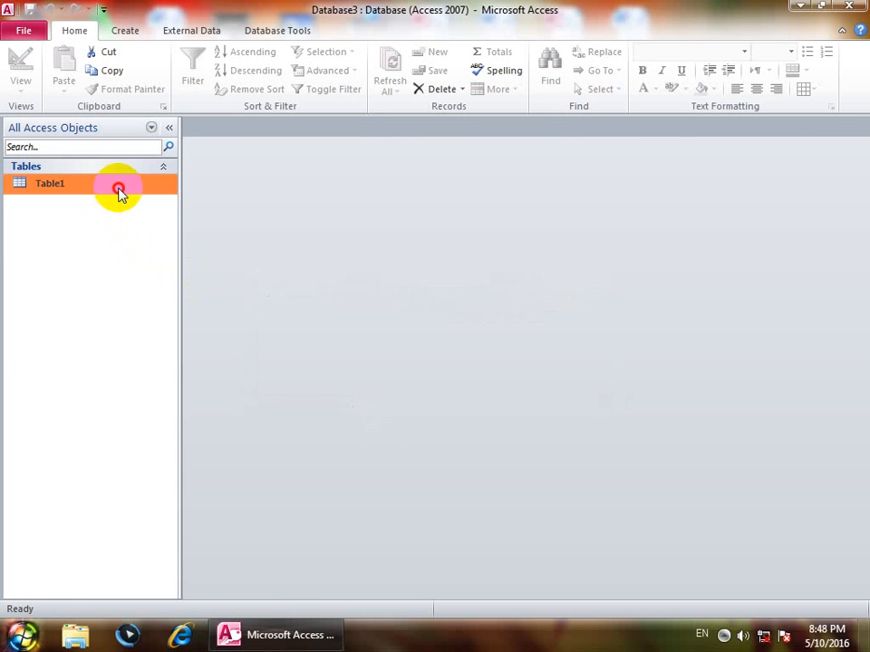
Try entering zong654 as record 1's Phone, then clear the rejected value.
click(637, 163)
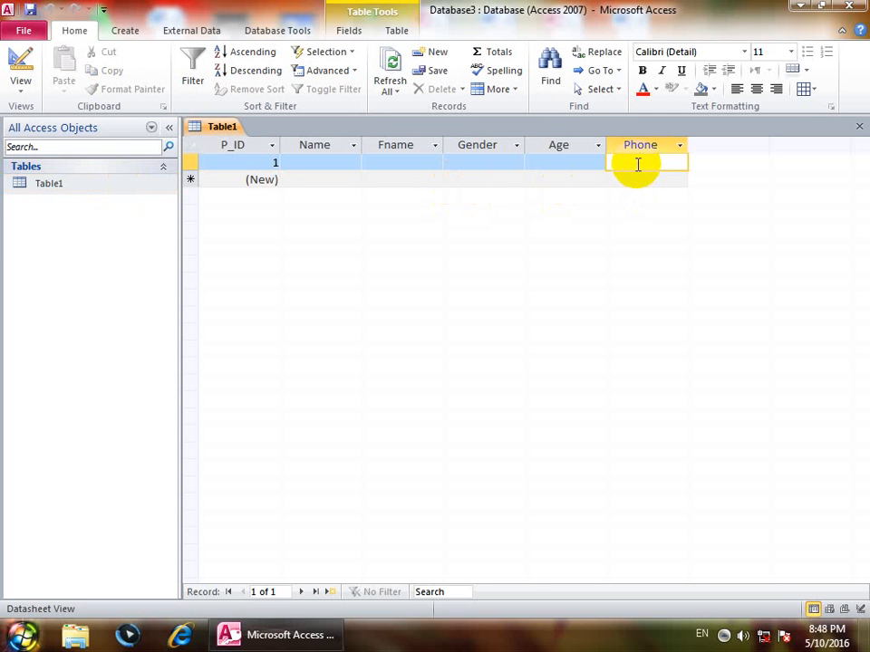
text(zong654)
key(Return)
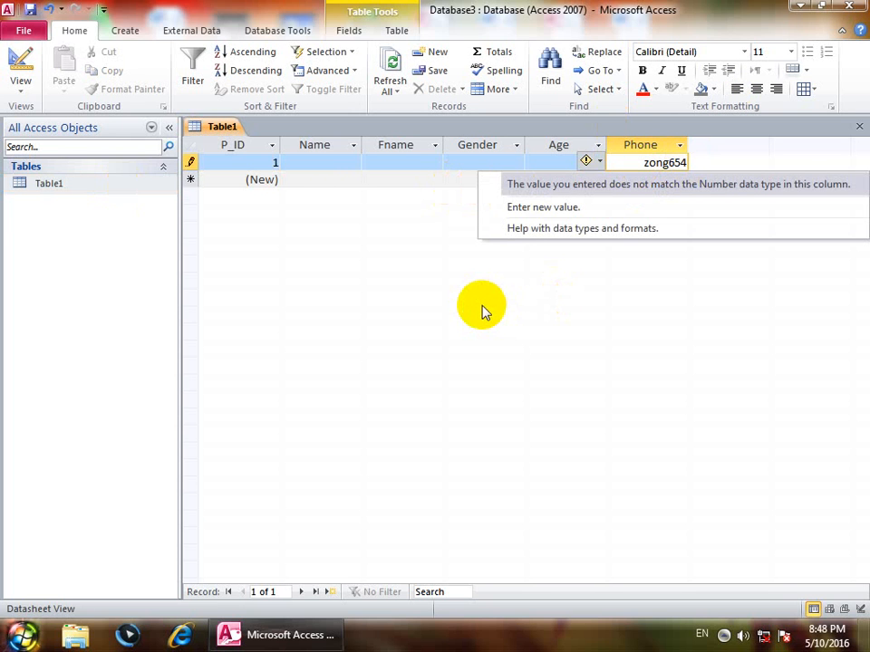
key(Up)
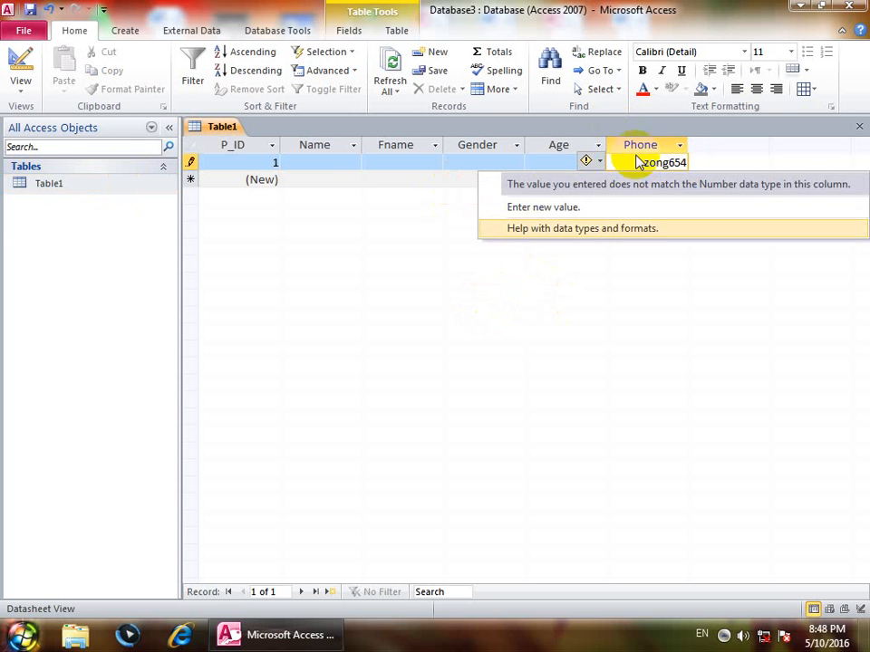
key(Up)
key(Return)
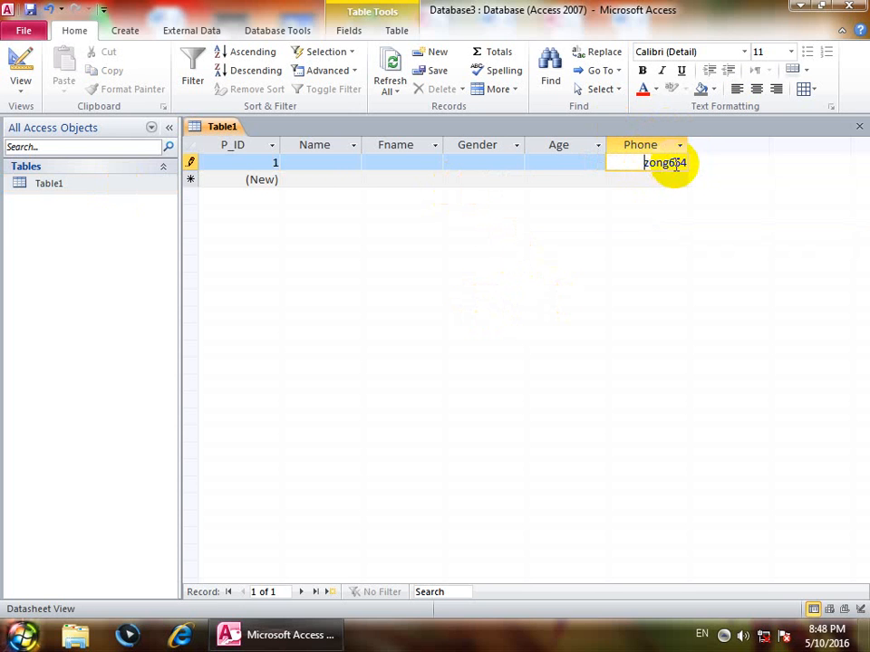
click(676, 163)
key(BackSpace)
key(BackSpace)
key(BackSpace)
key(BackSpace)
key(BackSpace)
click(687, 163)
key(BackSpace)
key(BackSpace)
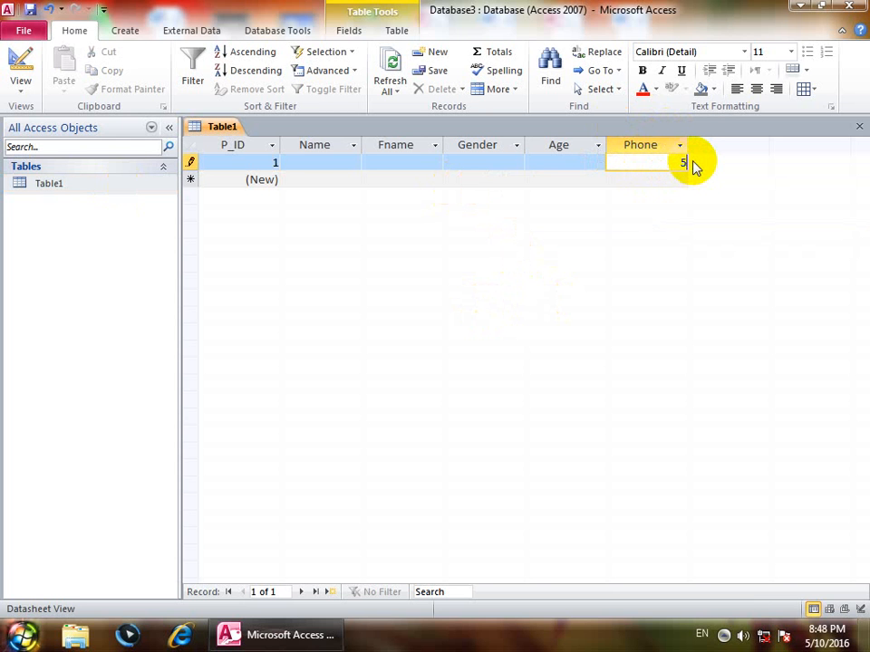
click(18, 96)
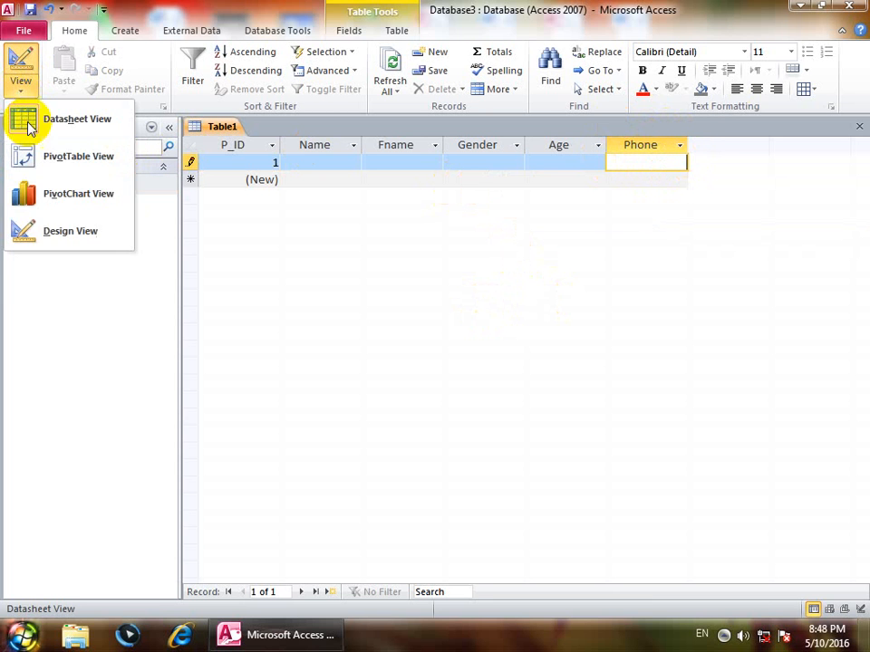
In Design view, set Phone's data type back to Text.
click(36, 231)
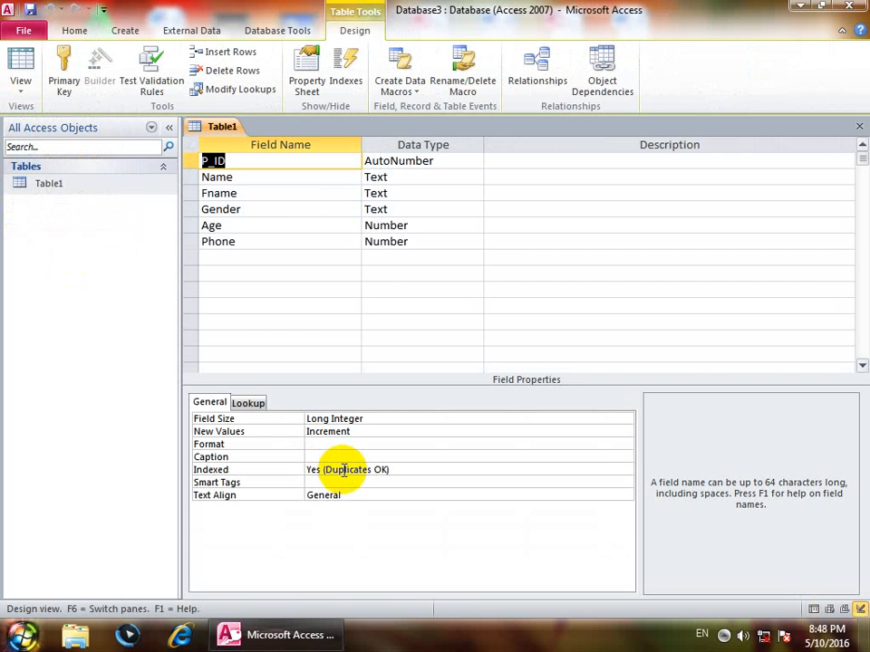
click(364, 242)
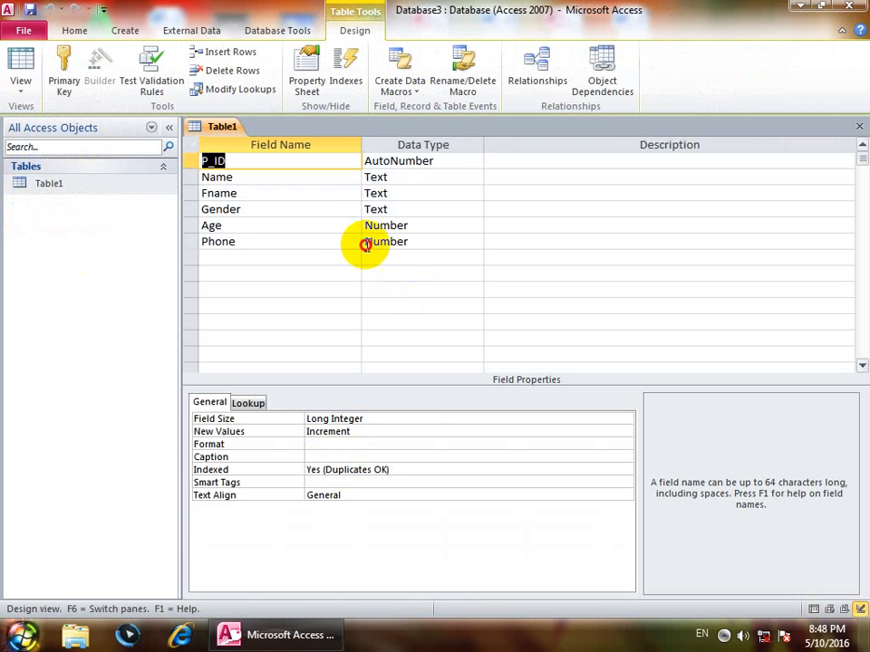
text(text)
click(225, 257)
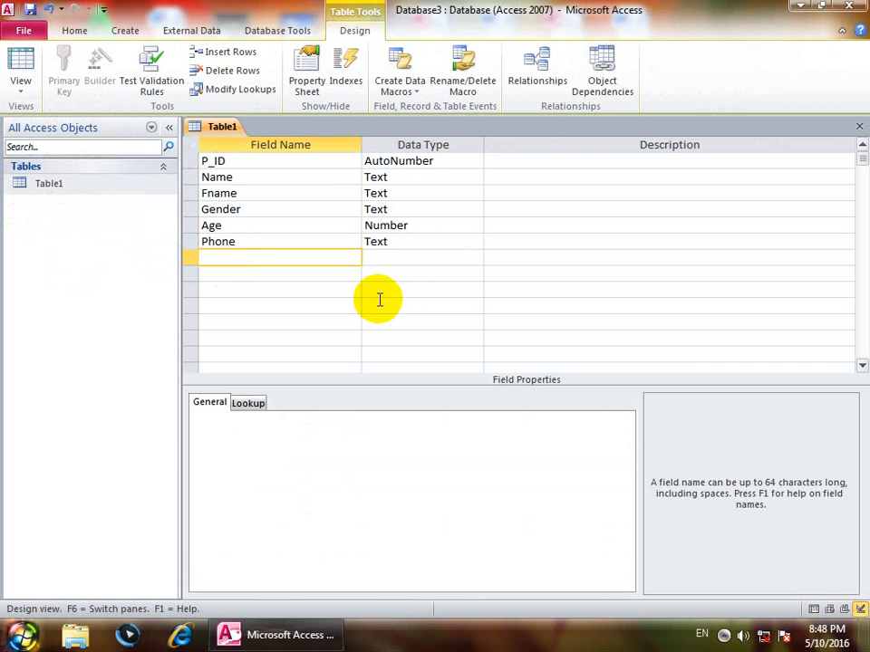
Add a Reg_date field with the Date/Time data type.
text(Reg)
text(_Fsyr)
key(BackSpace)
key(BackSpace)
key(BackSpace)
key(BackSpace)
text(date)
key(Tab)
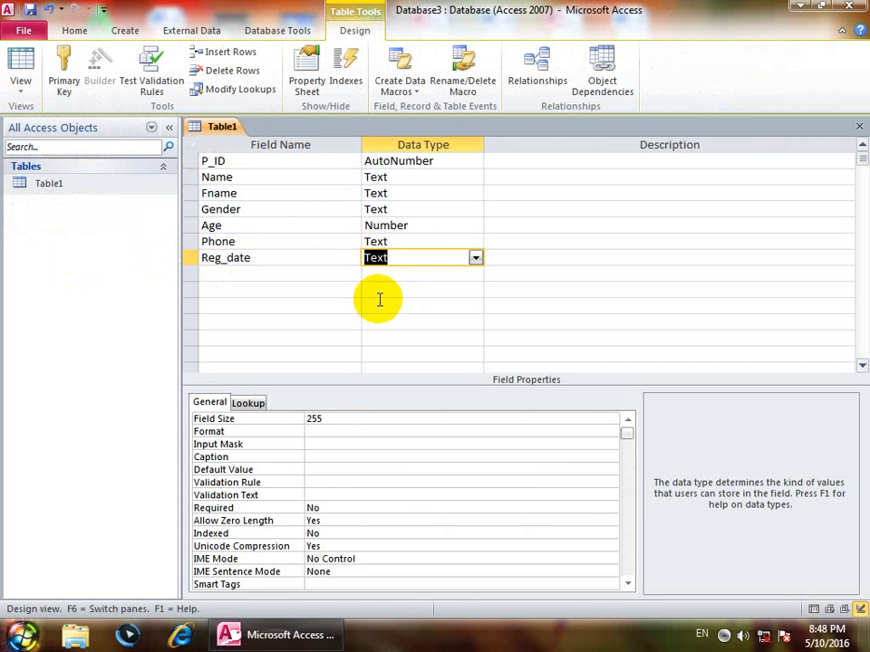
text(date/Tim)
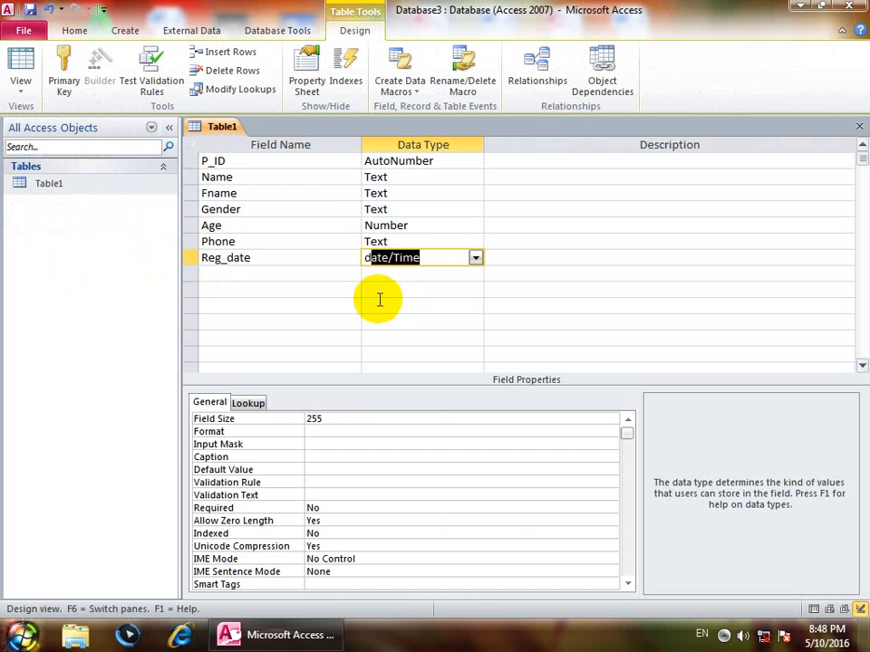
key(Tab)
key(shift+Tab)
key(Tab)
key(Tab)
Add Reg_Time as Date/Time and a new field named Paid.
text(Re)
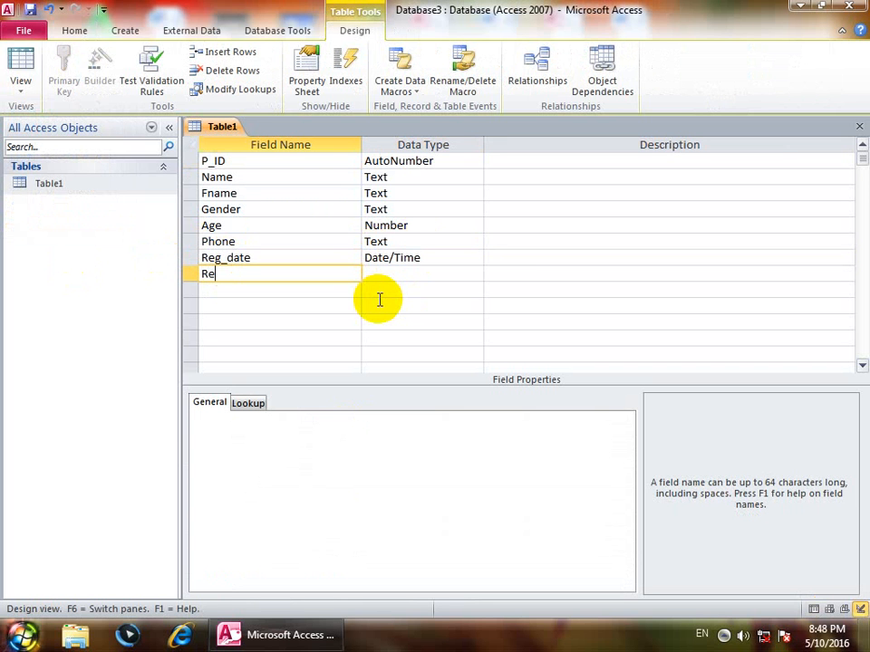
text(g_Time)
key(Tab)
text(d)
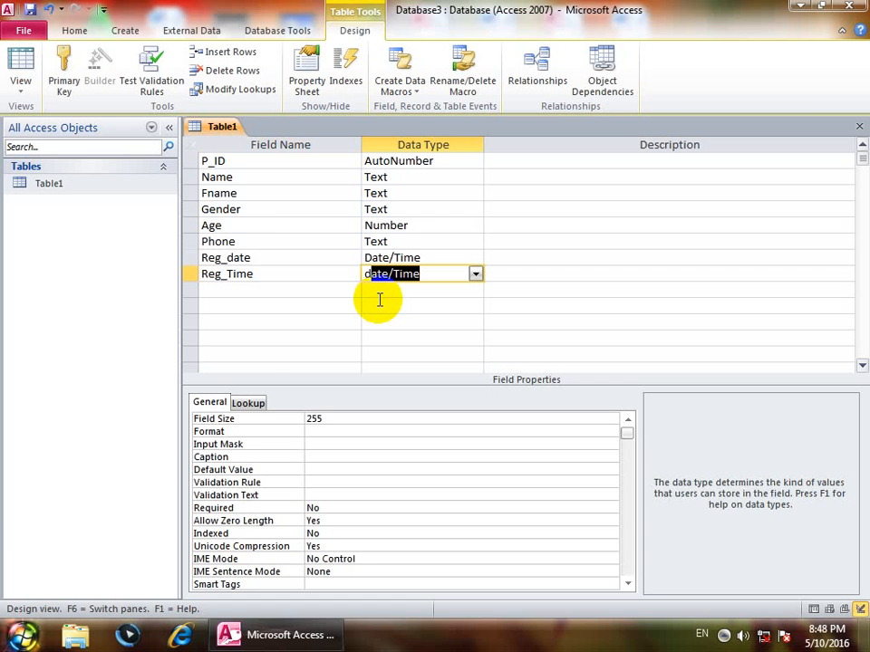
key(Down)
key(Left)
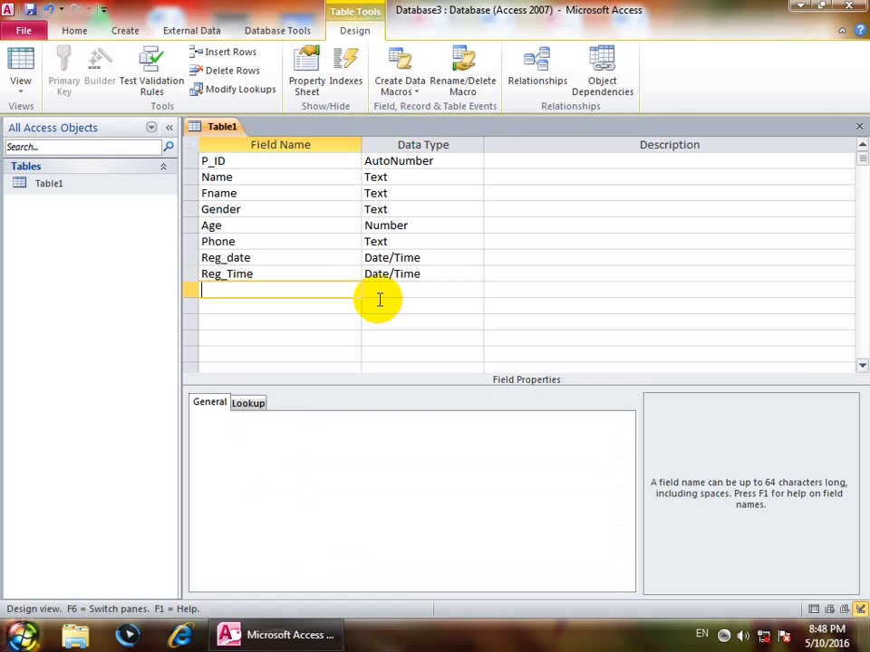
text(Paid)
key(Tab)
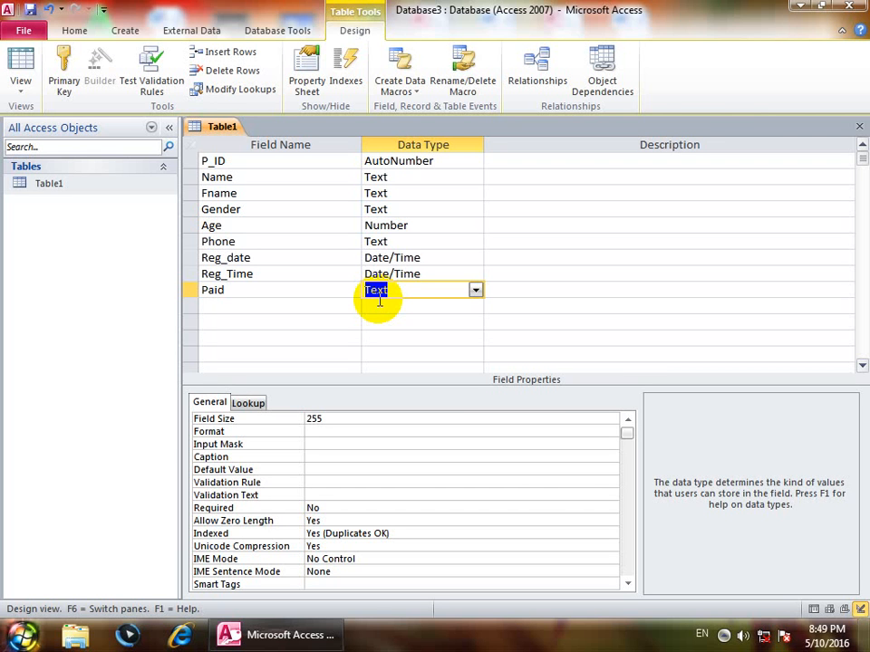
Set the Paid field's data type to Yes/No and verify it.
text(yes/No)
click(231, 306)
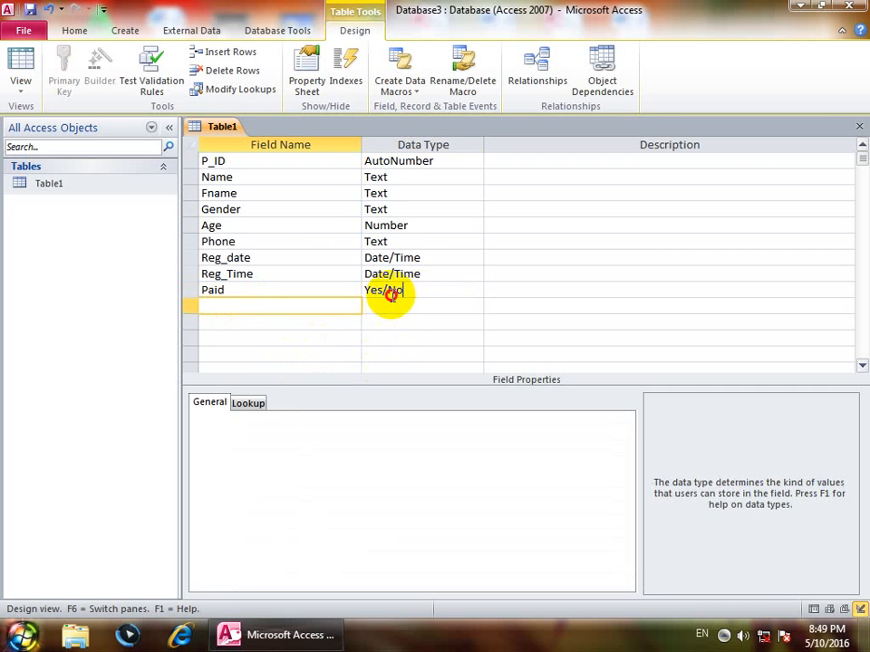
click(418, 292)
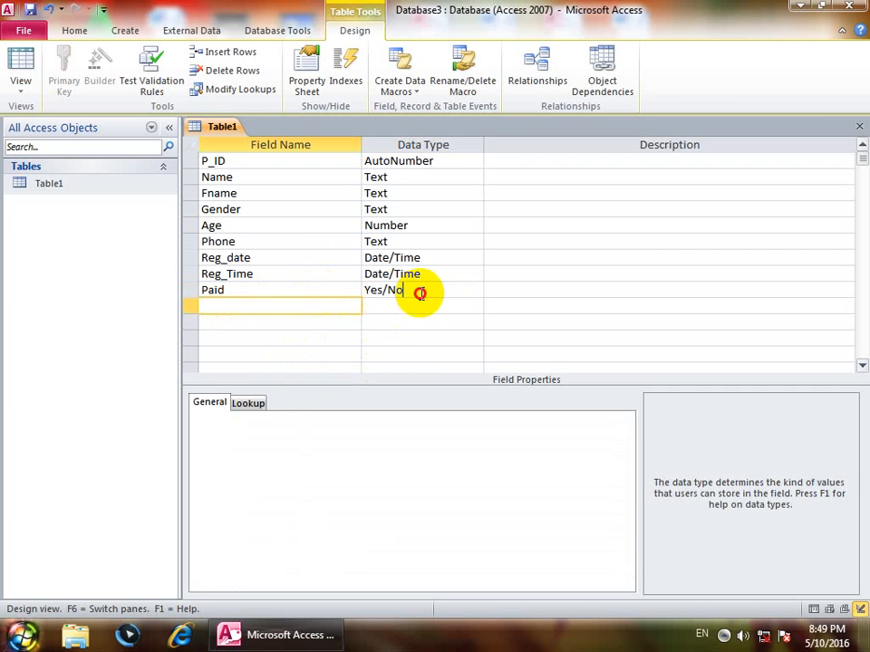
click(293, 307)
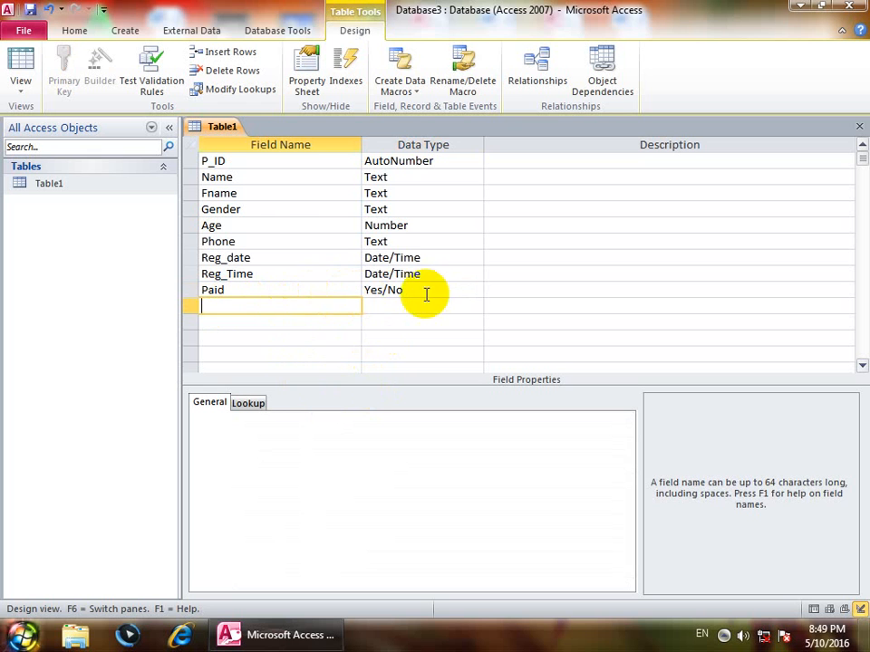
drag(404, 290, 355, 289)
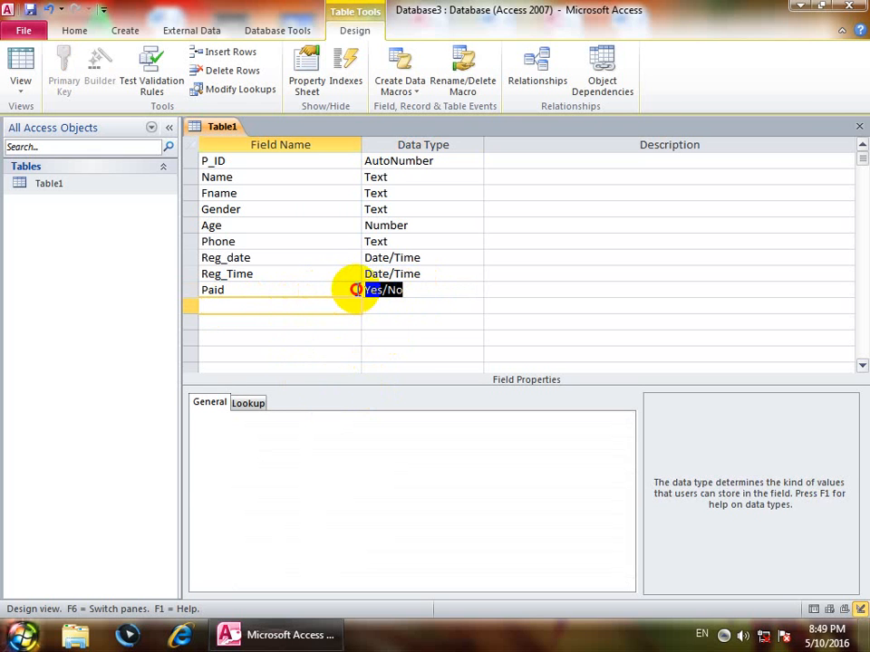
click(320, 306)
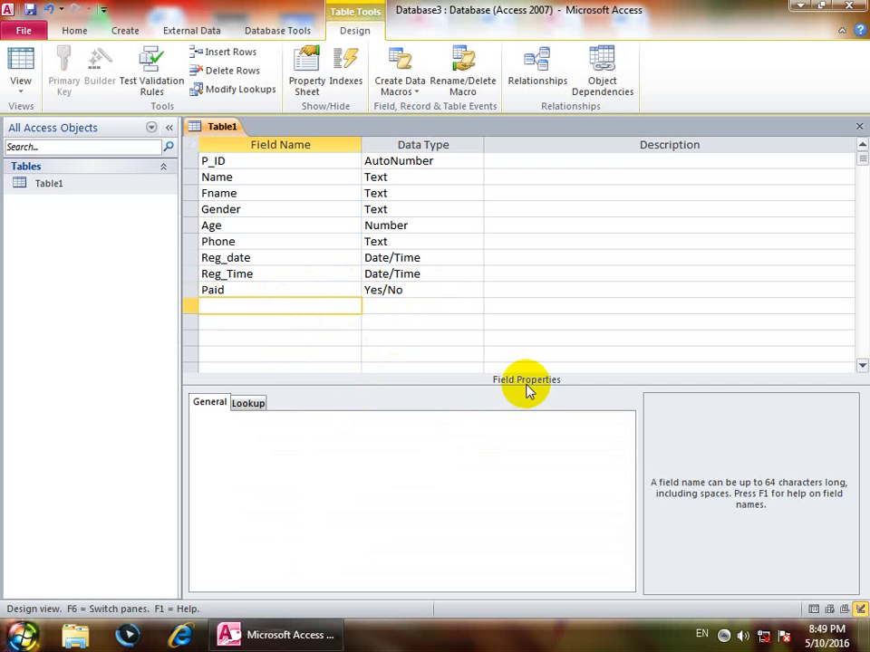
Add an Email field with the Hyperlink data type.
text(Email)
key(Tab)
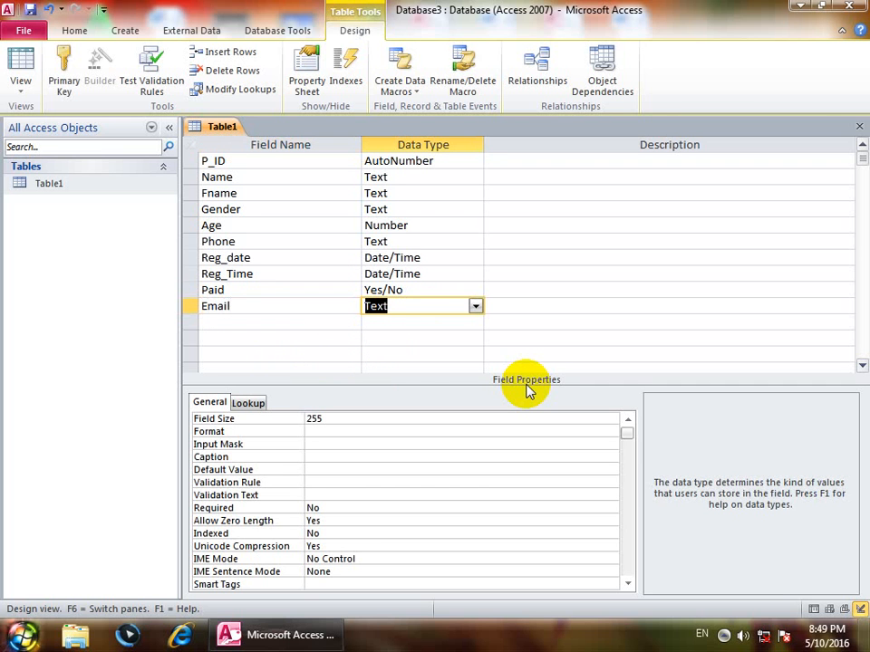
text(H)
key(Tab)
key(Tab)
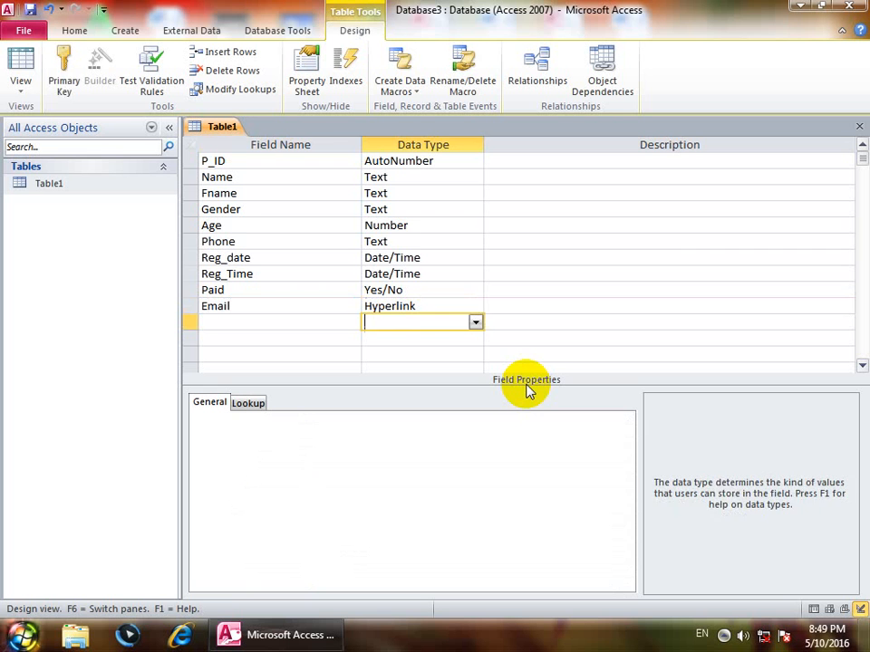
Add a Cv field with the Attachment data type.
text(V)
key(BackSpace)
text(Cv)
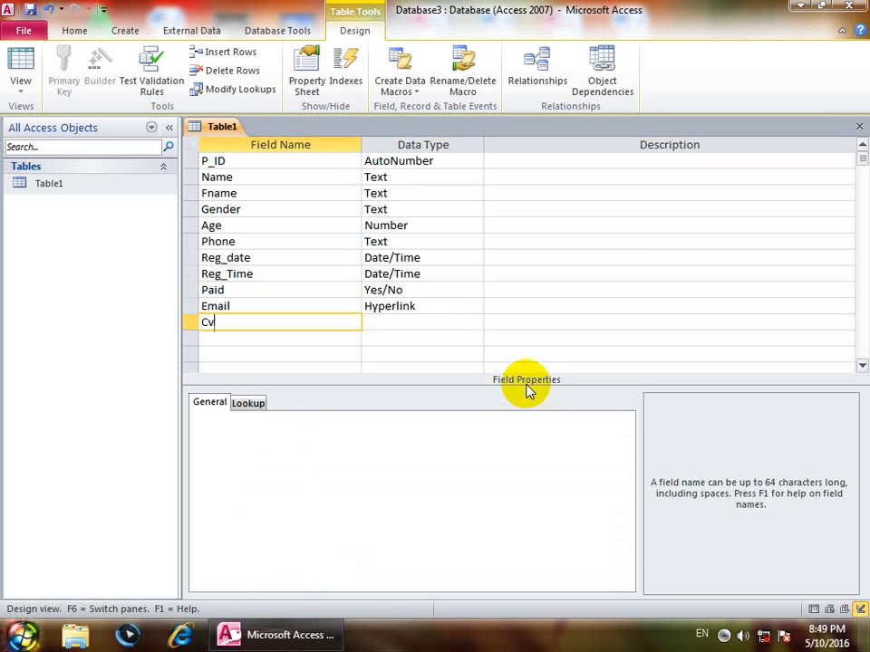
key(Tab)
text(at)
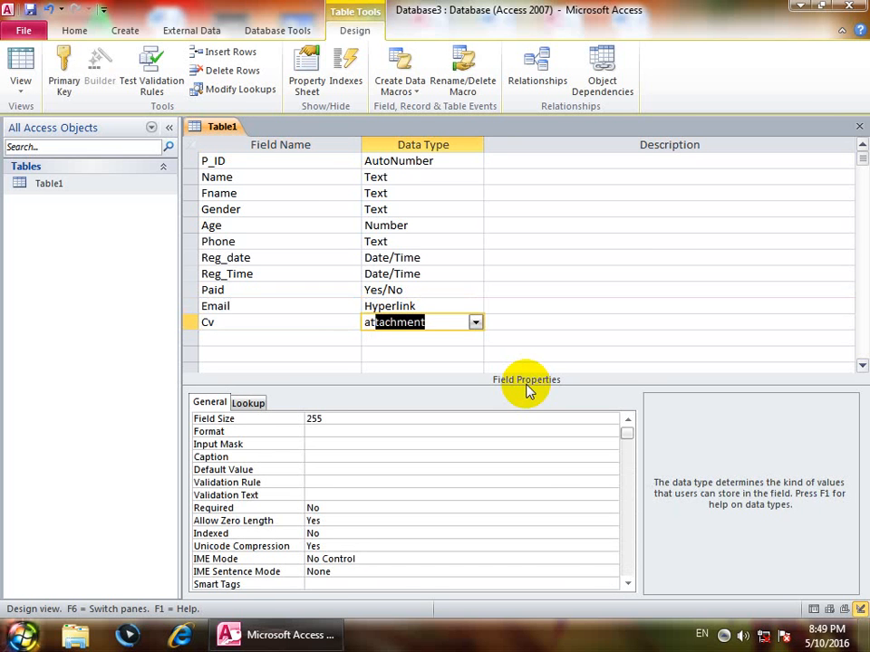
key(Tab)
key(Home)
key(Down)
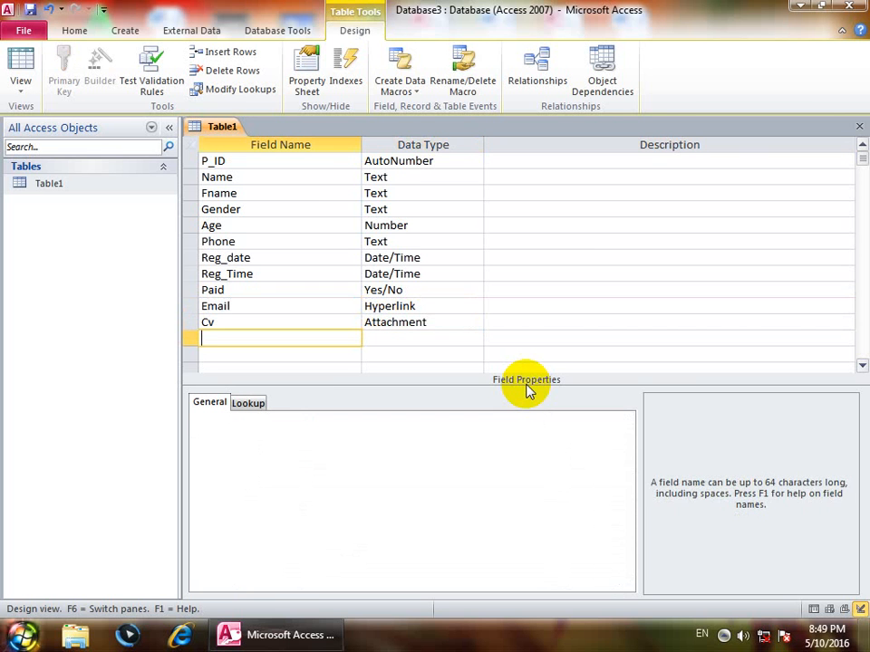
Add a Money field with the Currency data type.
text(Money)
key(Tab)
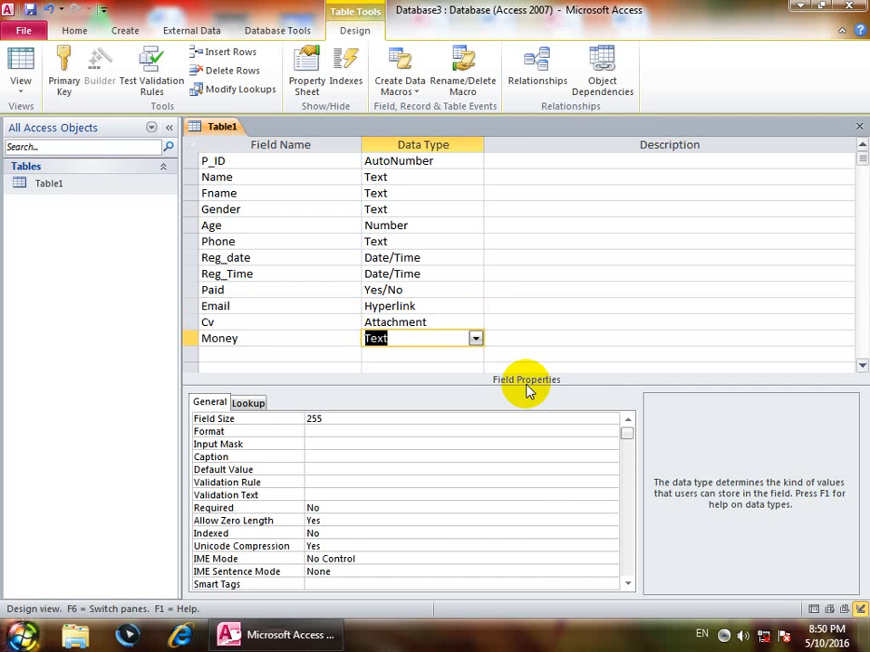
text(currency)
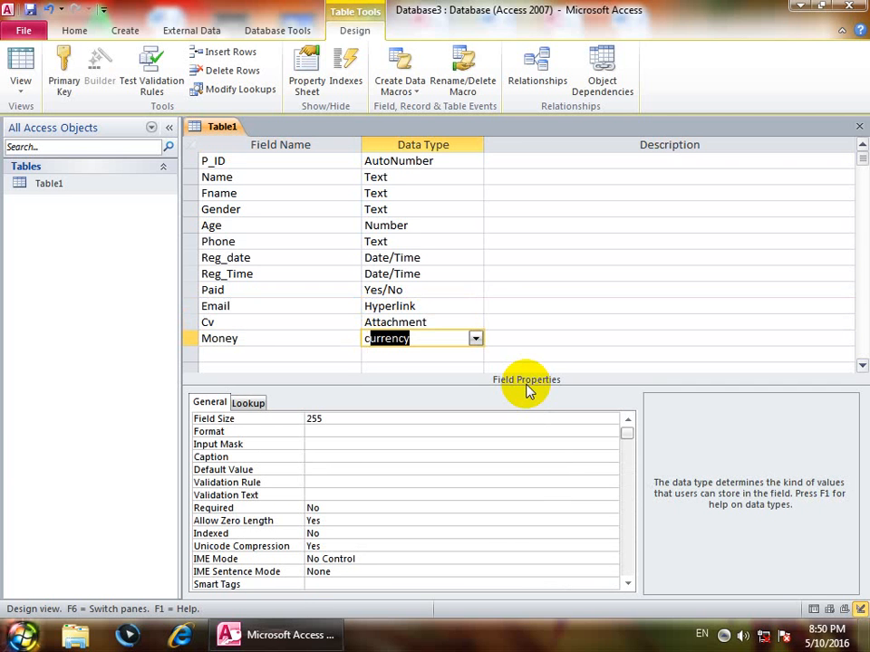
key(Tab)
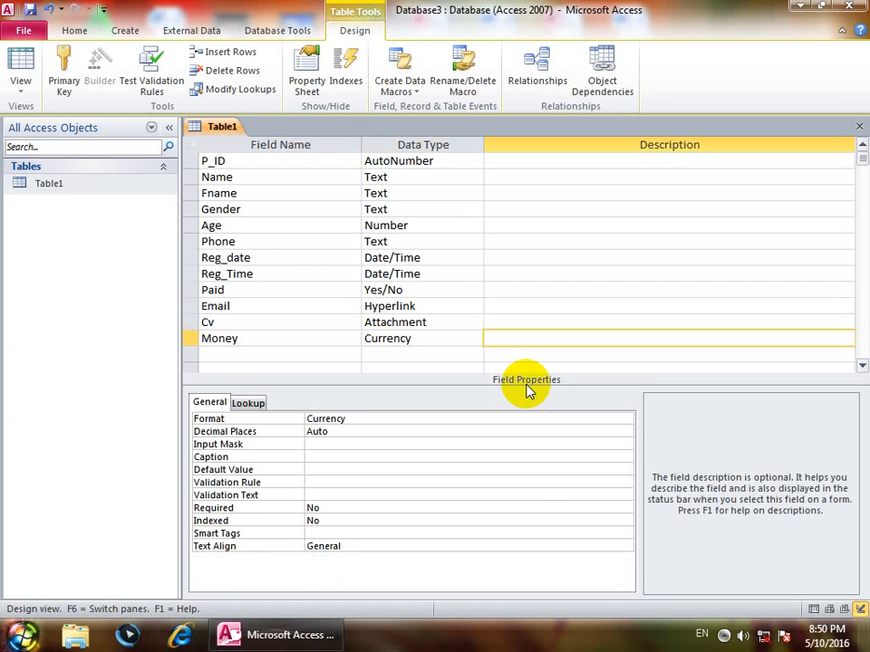
key(Home)
key(Down)
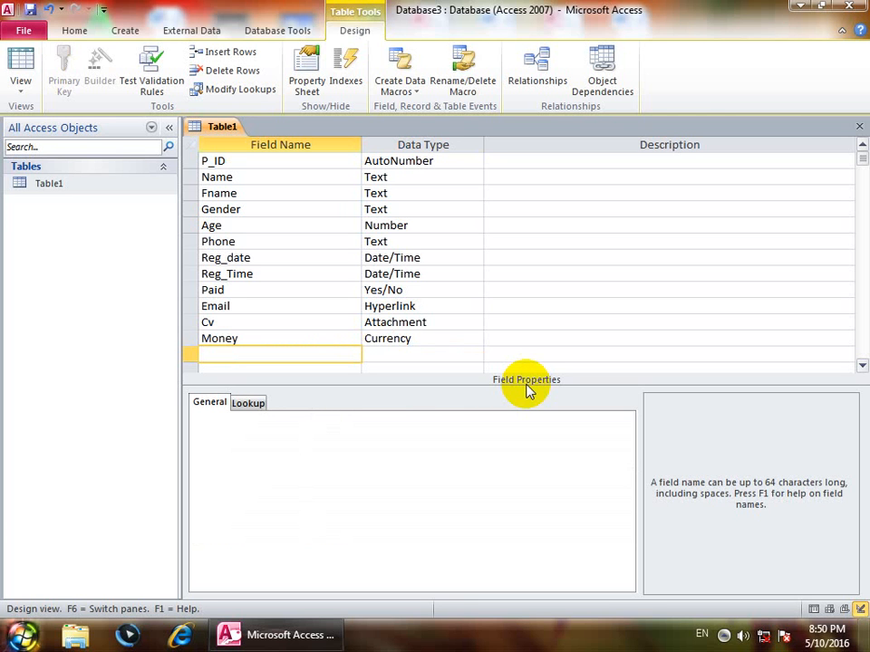
Add a photo field with the OLE Object data type.
text(photo)
key(Tab)
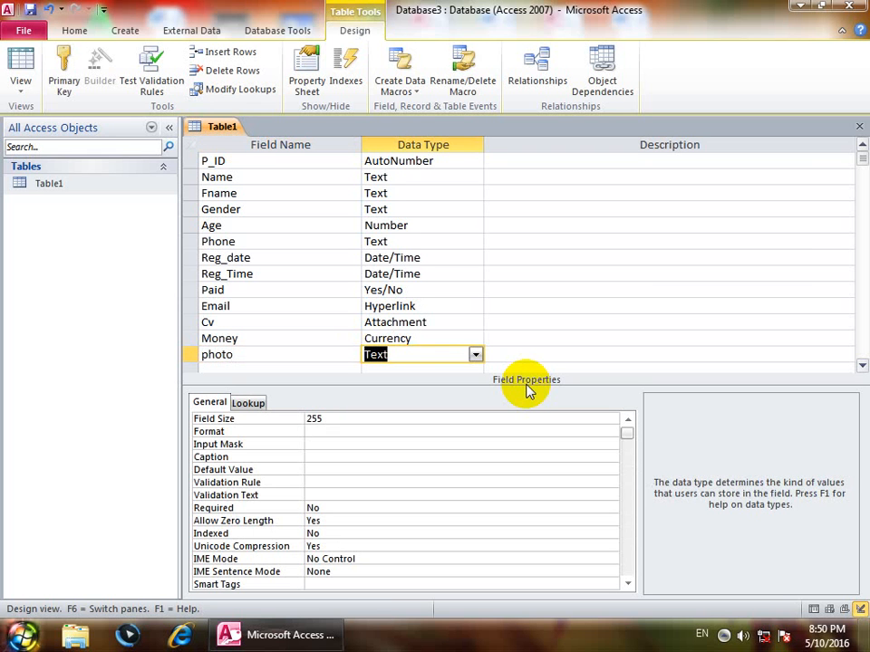
text(oLE Objec)
key(Tab)
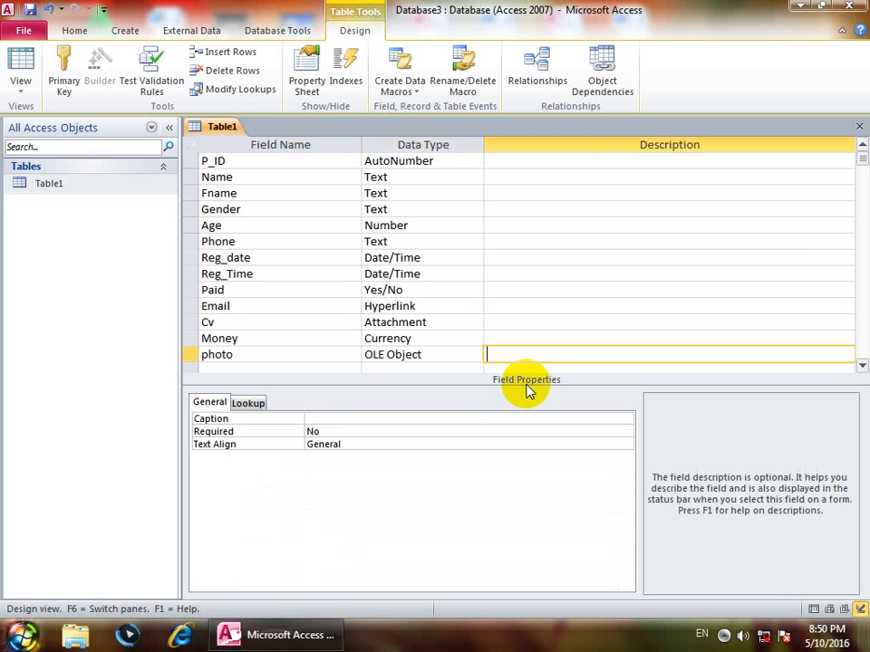
key(Left)
key(Left)
key(Down)
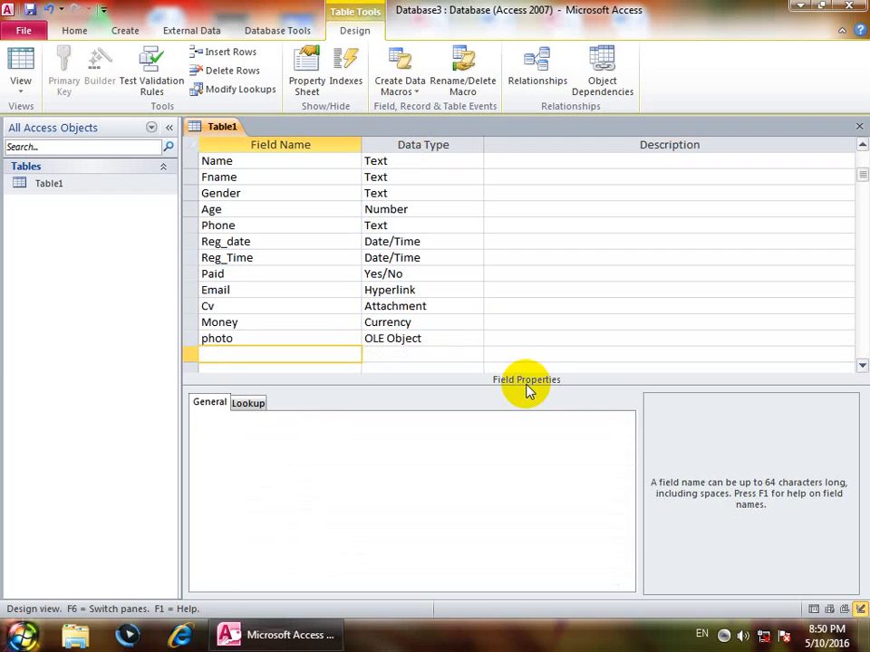
click(473, 342)
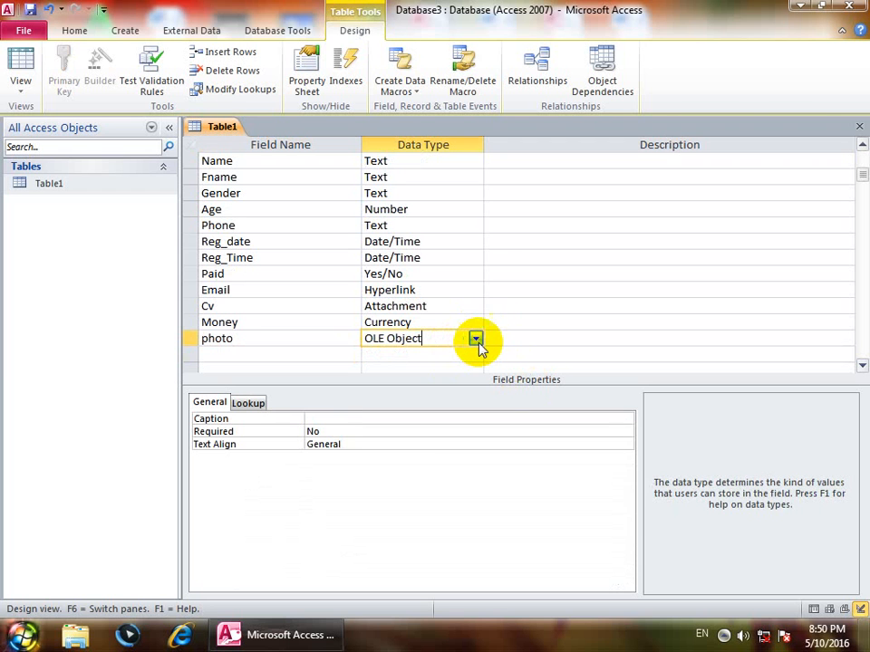
click(476, 338)
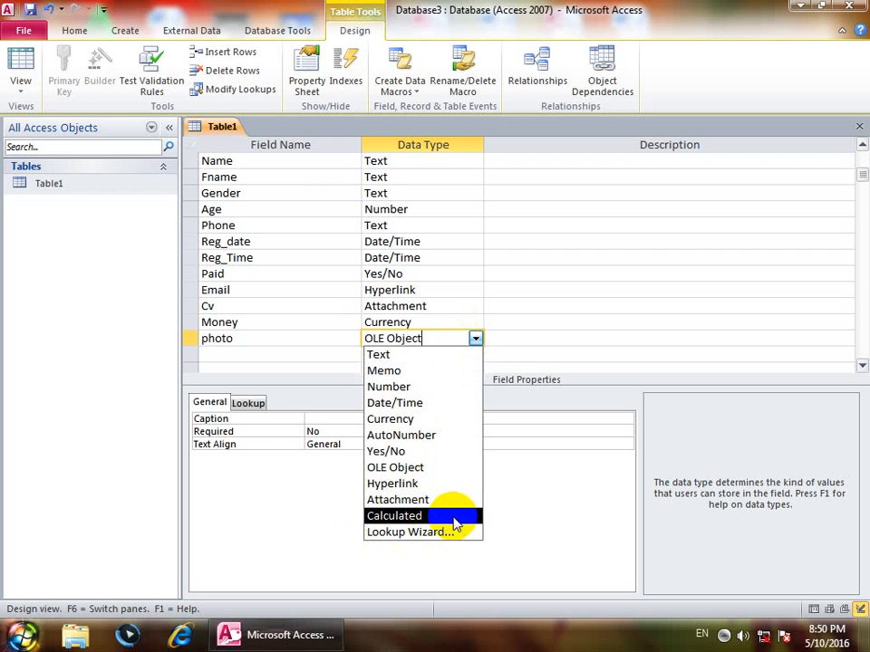
click(520, 342)
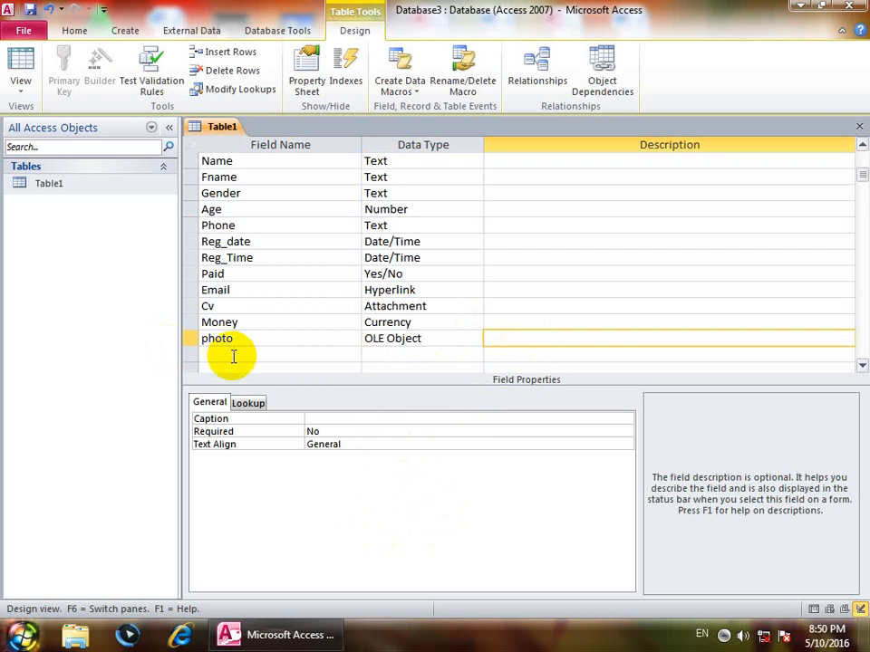
Add an Address field as Memo, fixing its spelling to 'Address'.
click(233, 356)
text(Addres)
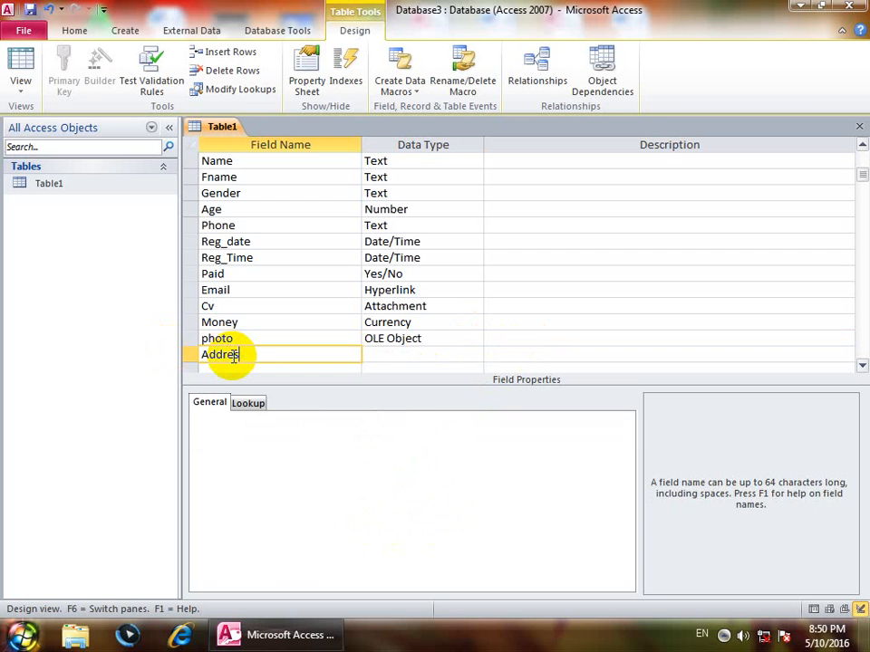
key(Tab)
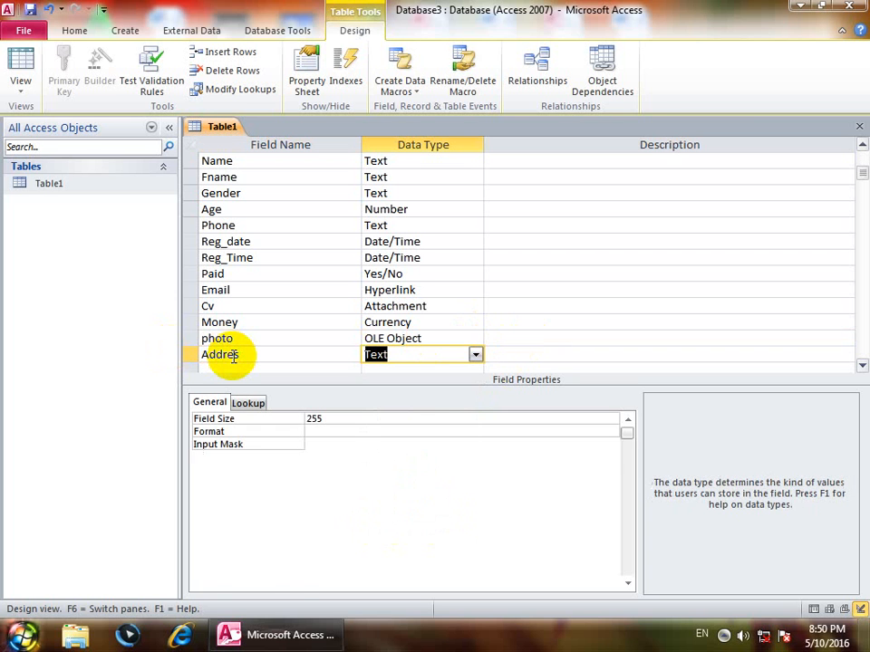
text(memo)
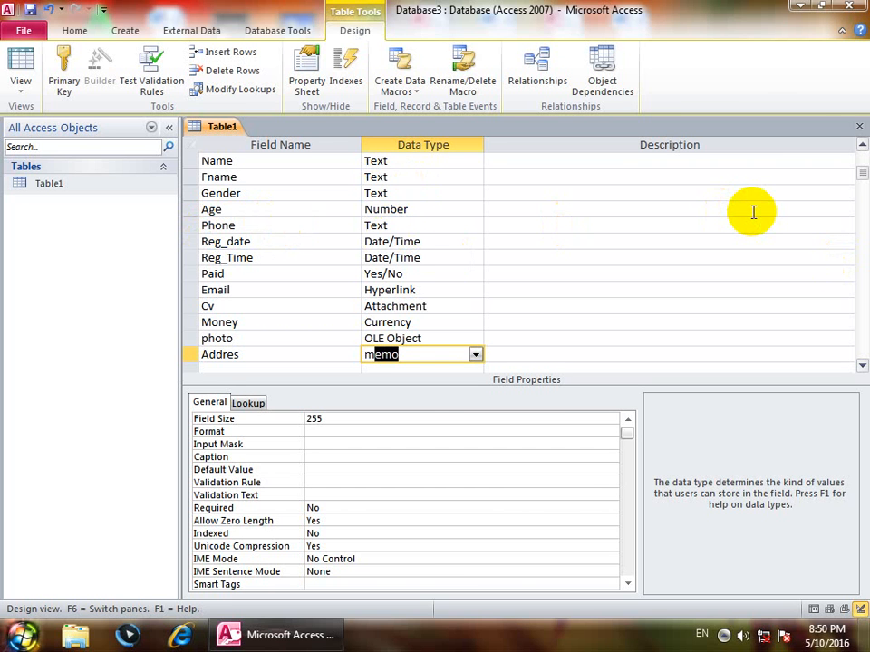
click(426, 319)
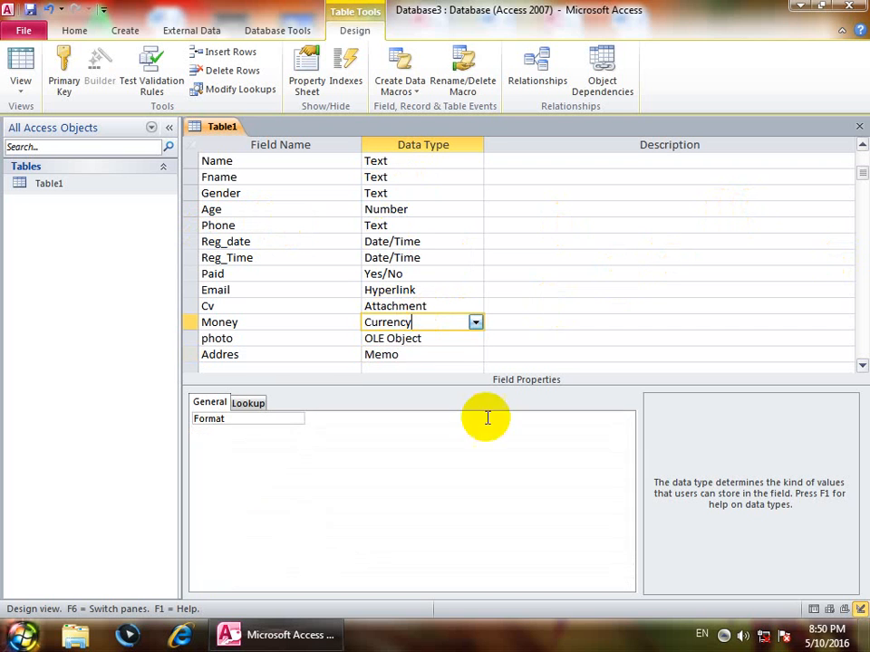
click(251, 353)
text(s)
key(Down)
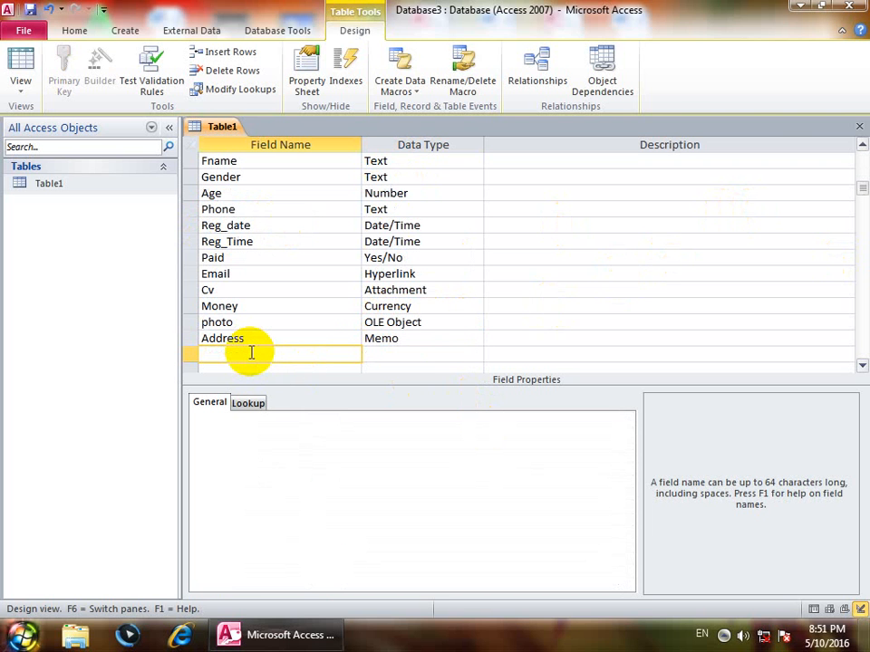
Save Table1's design, open its datasheet, and scroll to the first record's photo cell.
click(858, 126)
click(367, 358)
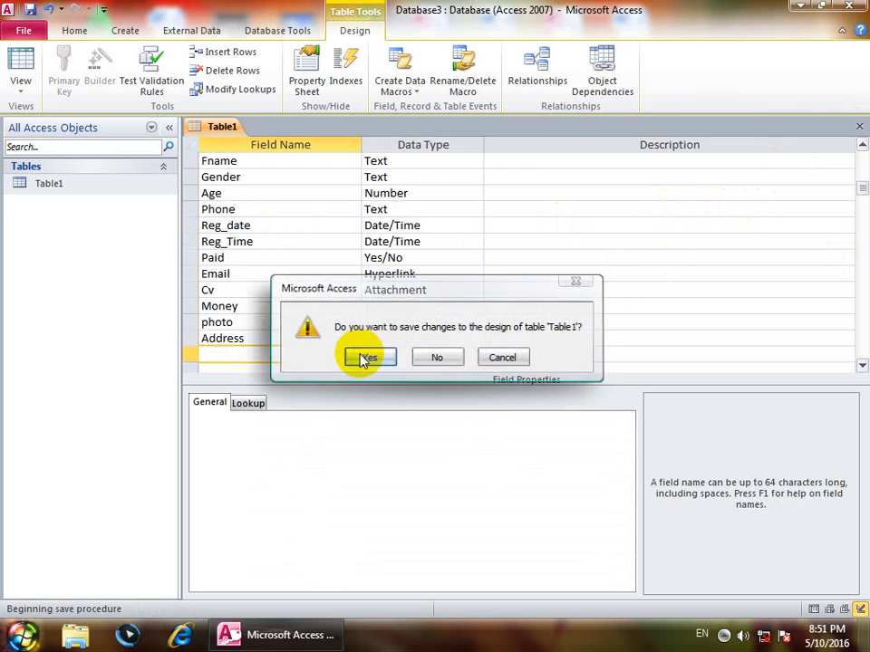
click(91, 183)
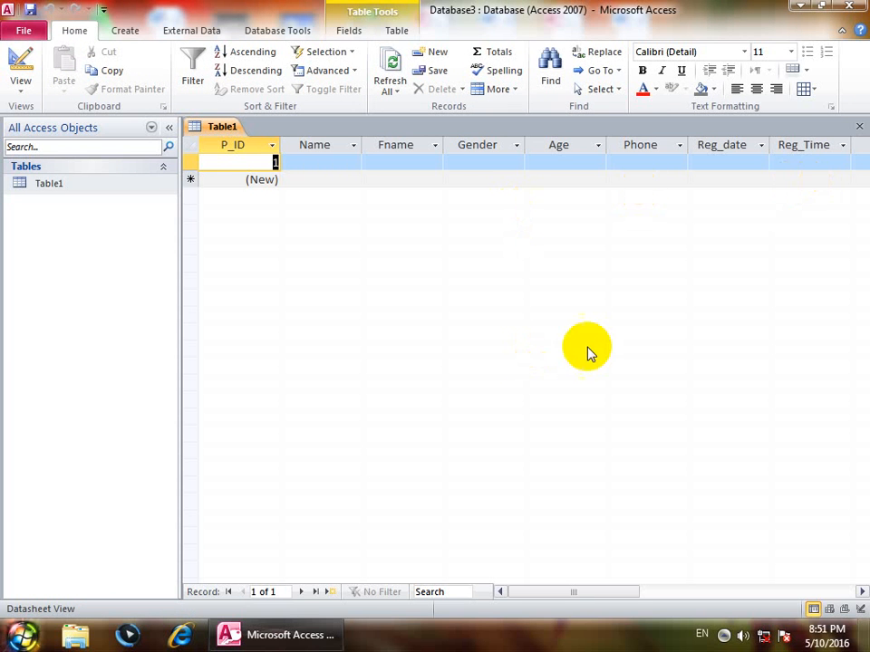
drag(548, 588, 659, 589)
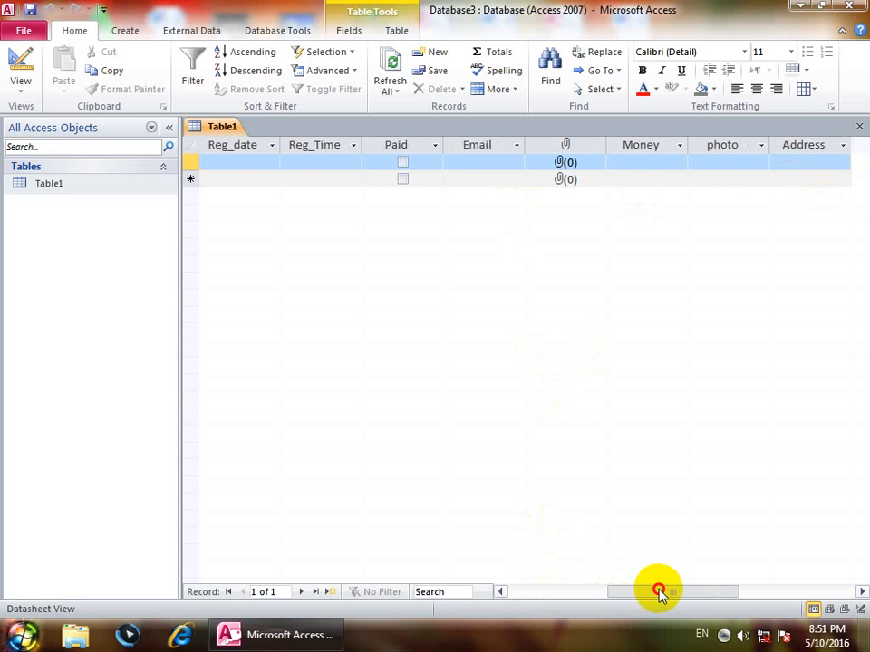
click(713, 163)
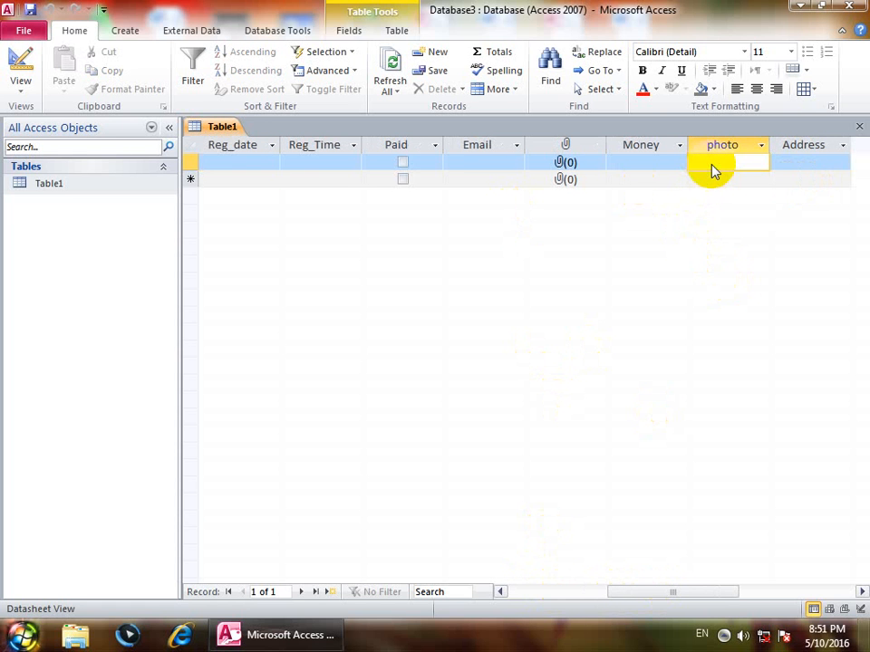
Insert a new Bitmap Image object into the first record's photo cell.
right_click(713, 172)
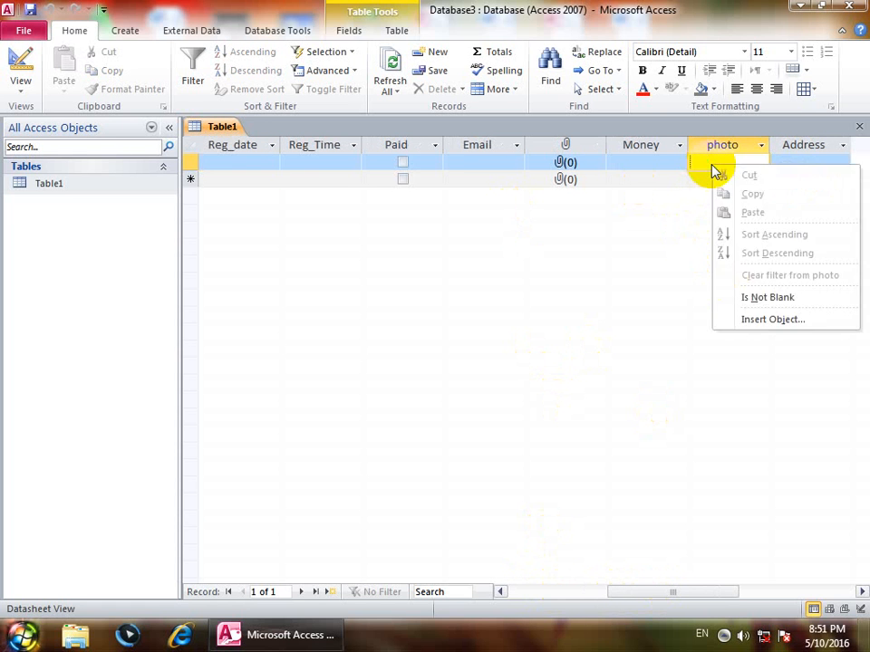
click(800, 324)
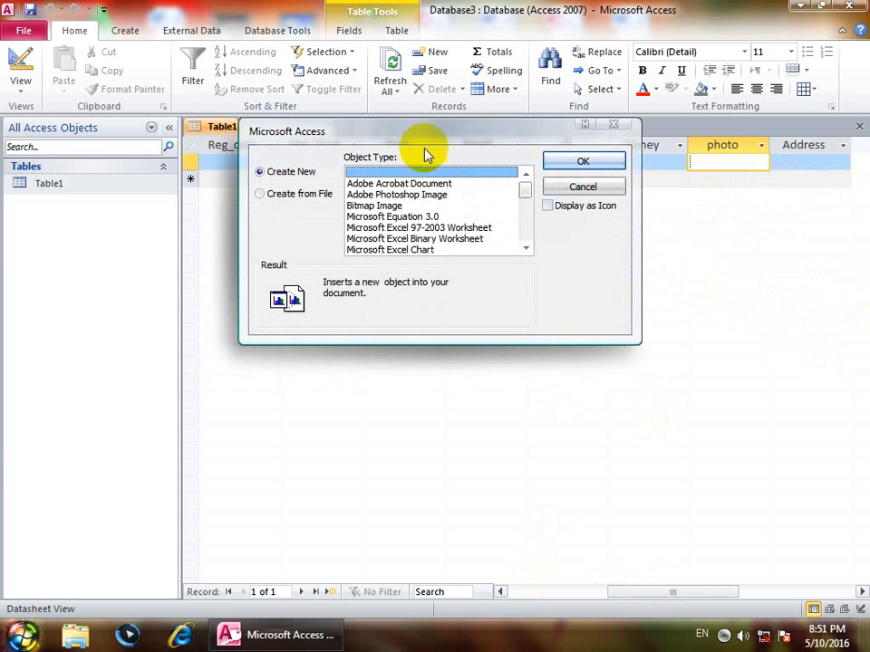
click(390, 205)
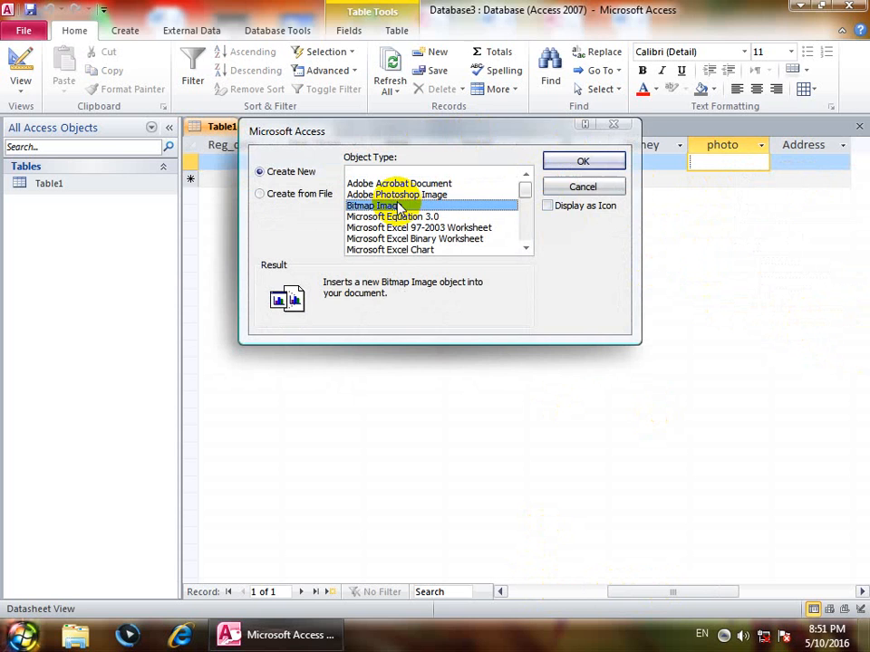
click(580, 161)
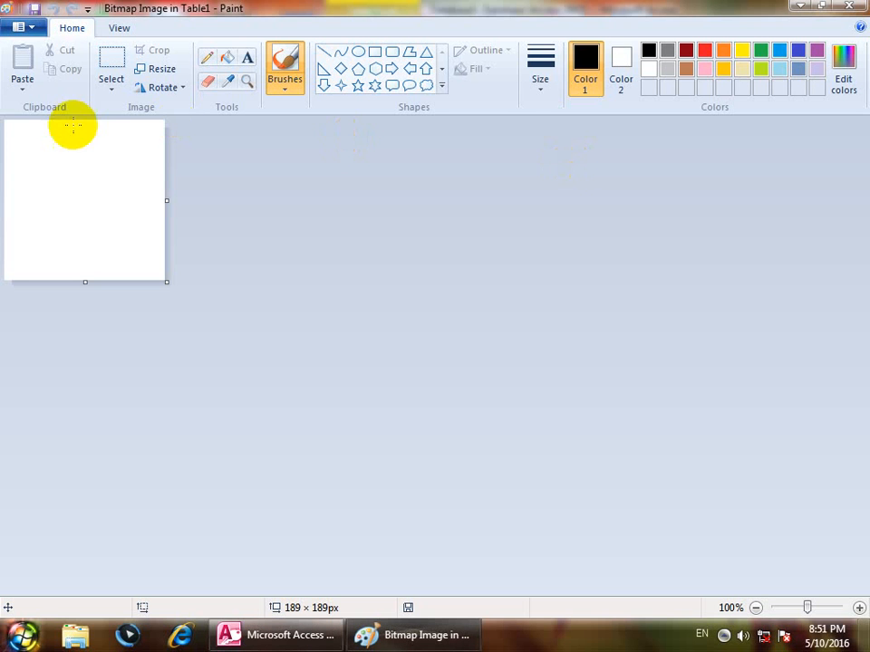
Paste the Jellyfish sample picture, crop it to the 178×222 head, and close Paint.
click(22, 88)
click(44, 141)
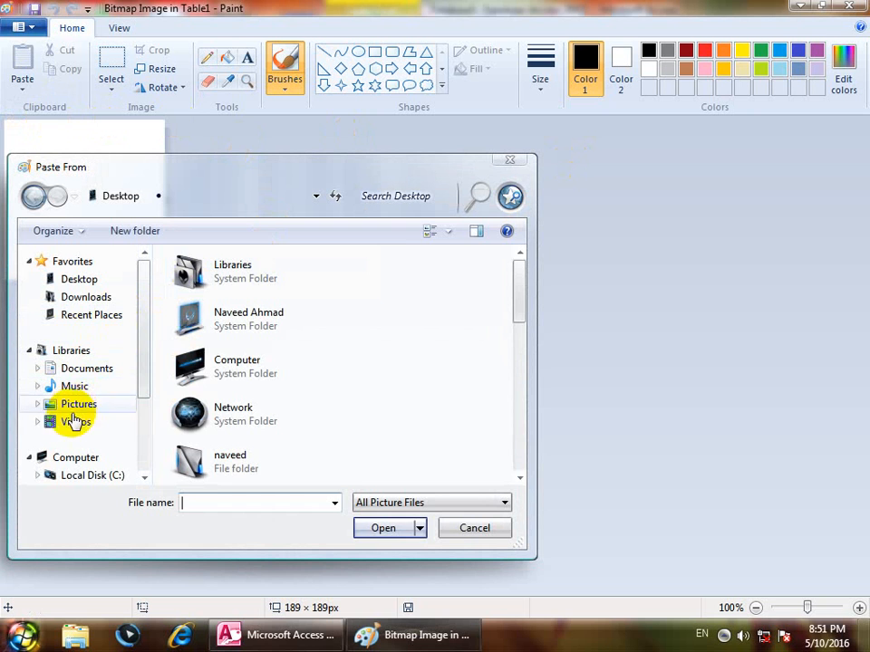
click(79, 403)
double_click(190, 331)
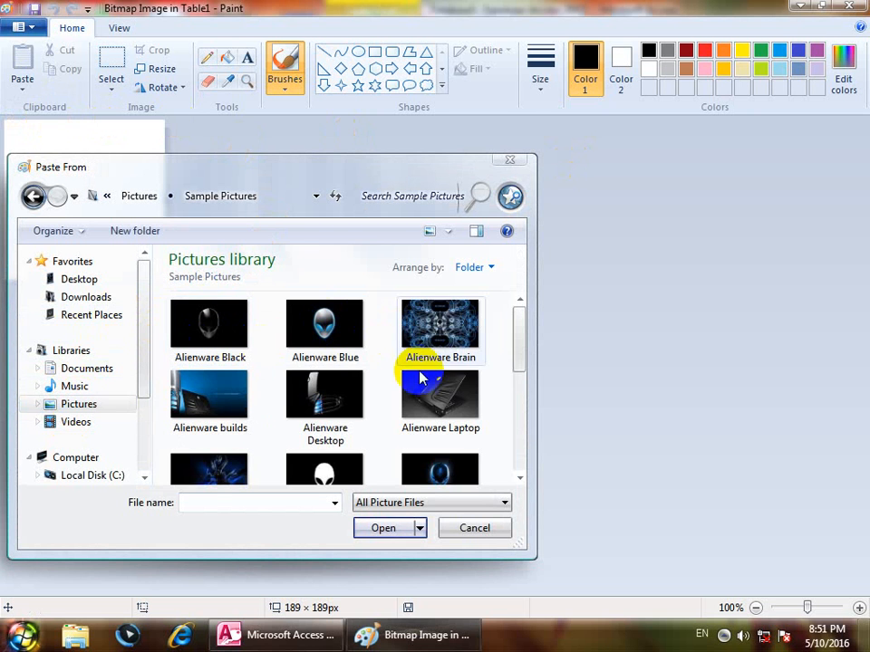
scroll(519, 390, down, 5)
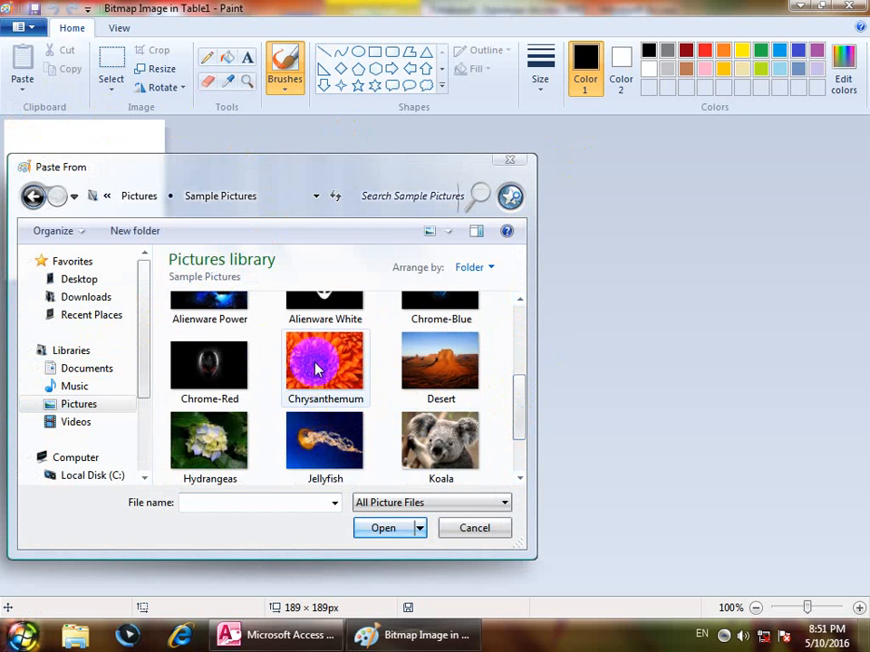
double_click(308, 440)
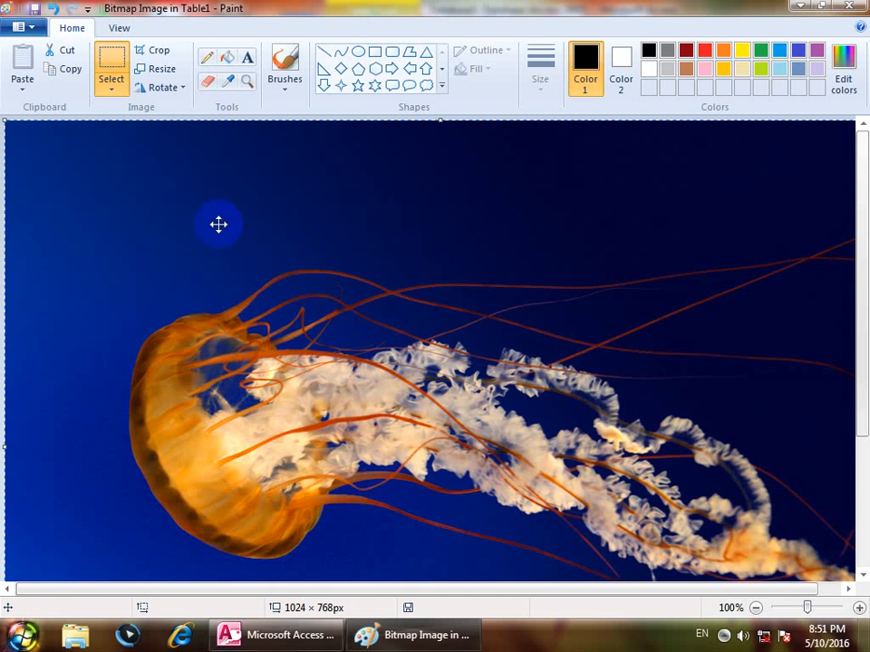
click(152, 52)
drag(139, 268, 291, 455)
click(152, 51)
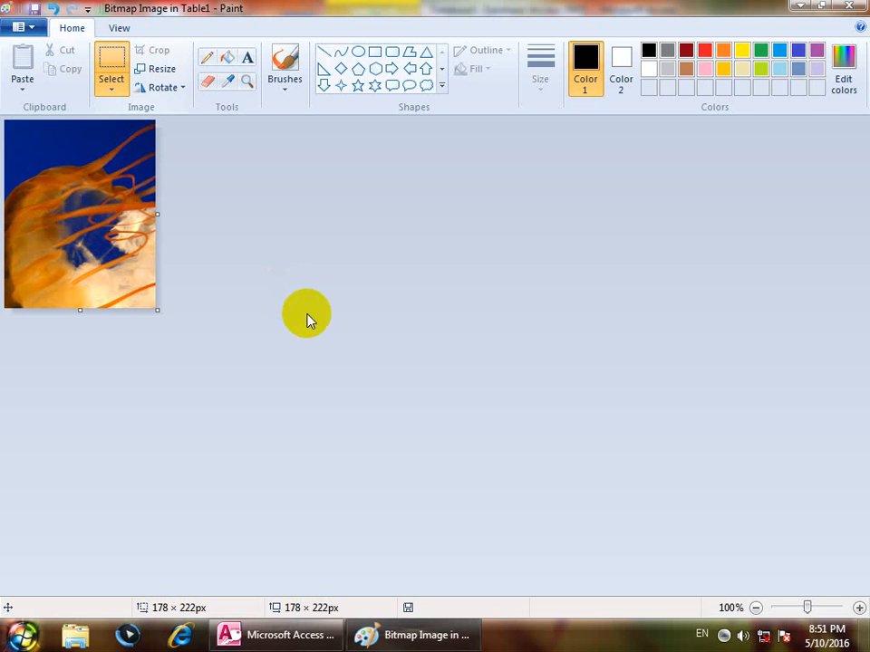
click(850, 6)
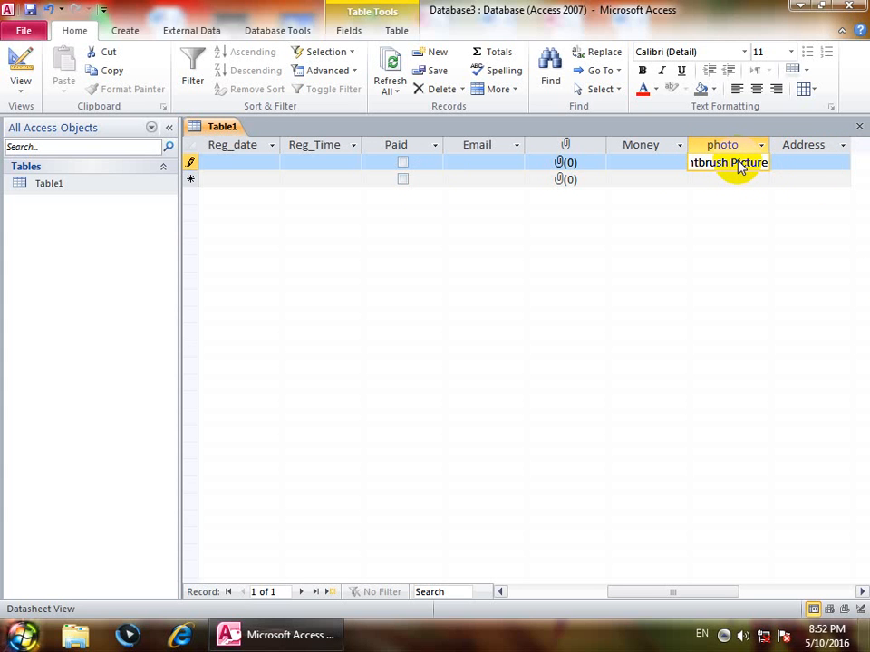
Close Table1 and start a new table in Design view.
click(859, 126)
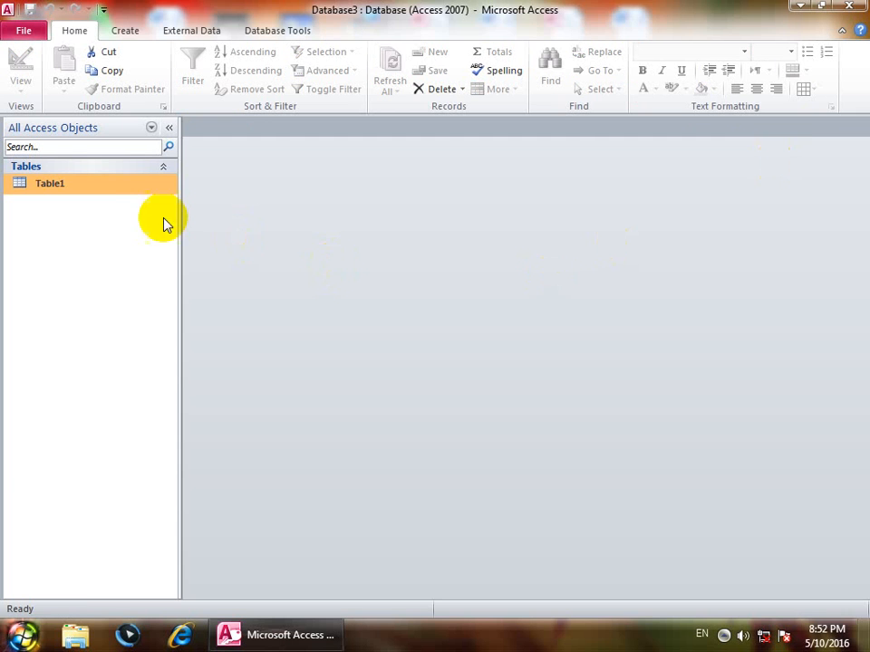
click(123, 31)
click(117, 81)
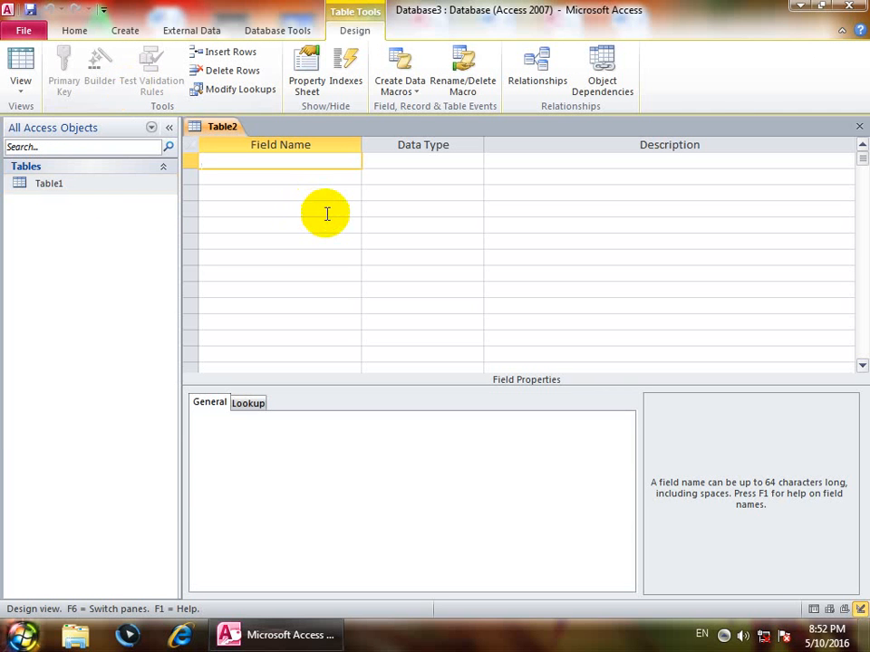
Add a Name field and launch the Lookup Wizard for its data type.
click(475, 162)
click(475, 163)
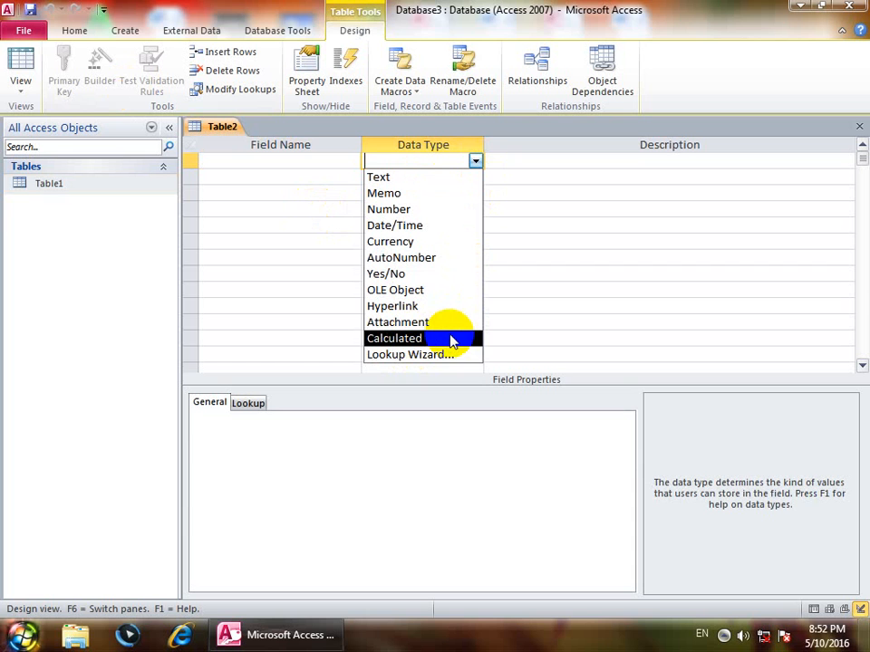
click(278, 160)
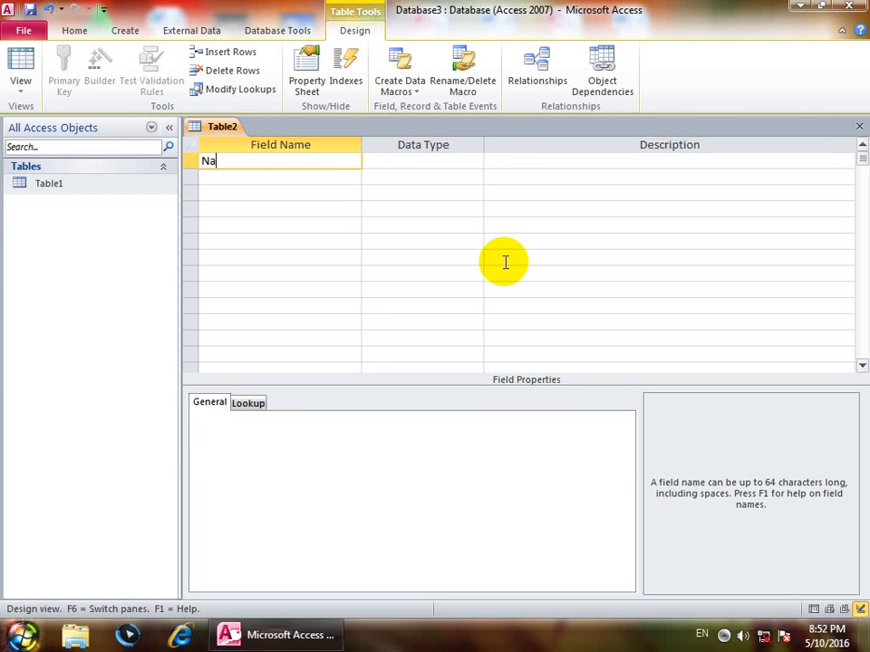
key(Tab)
key(Return)
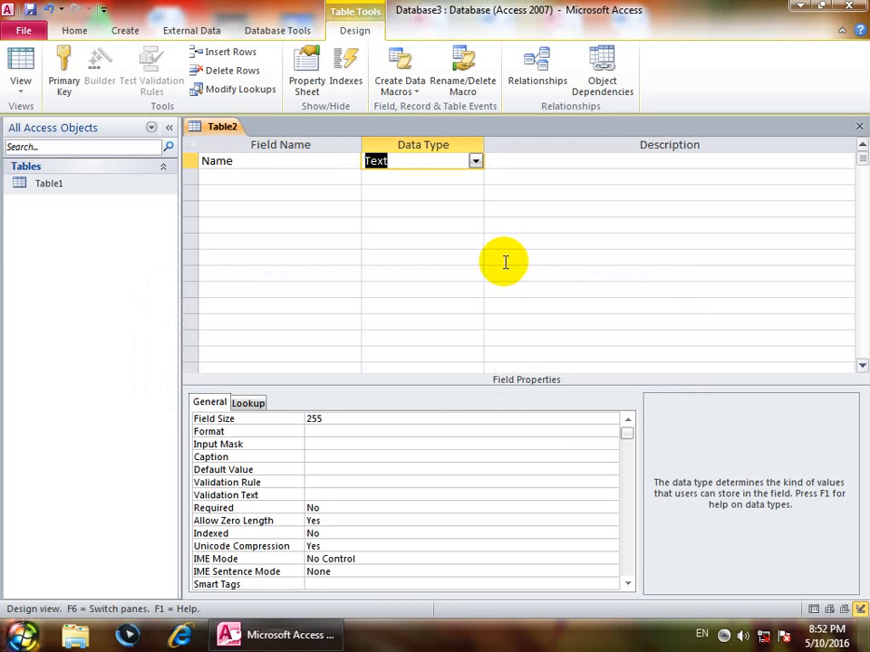
click(474, 161)
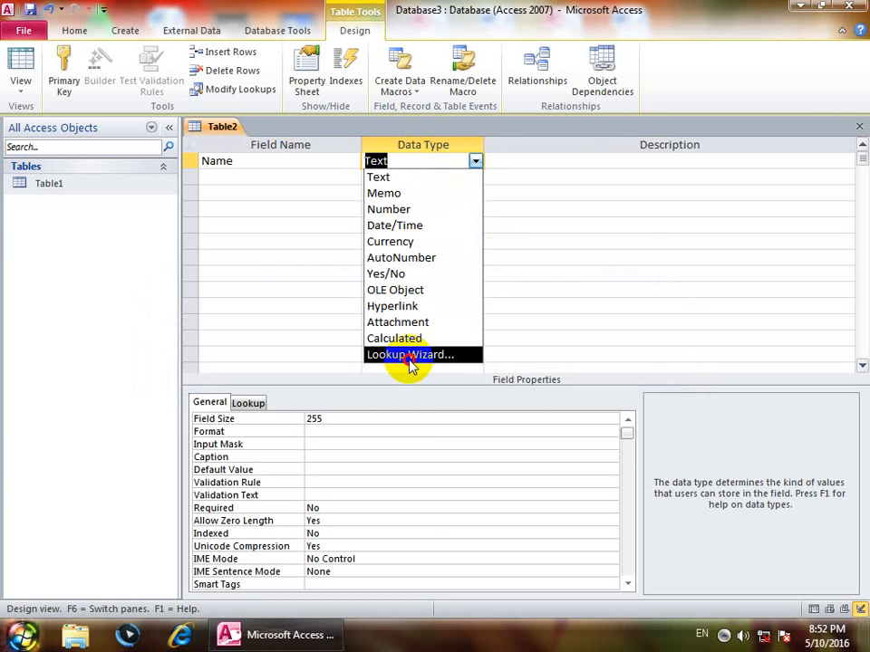
click(410, 355)
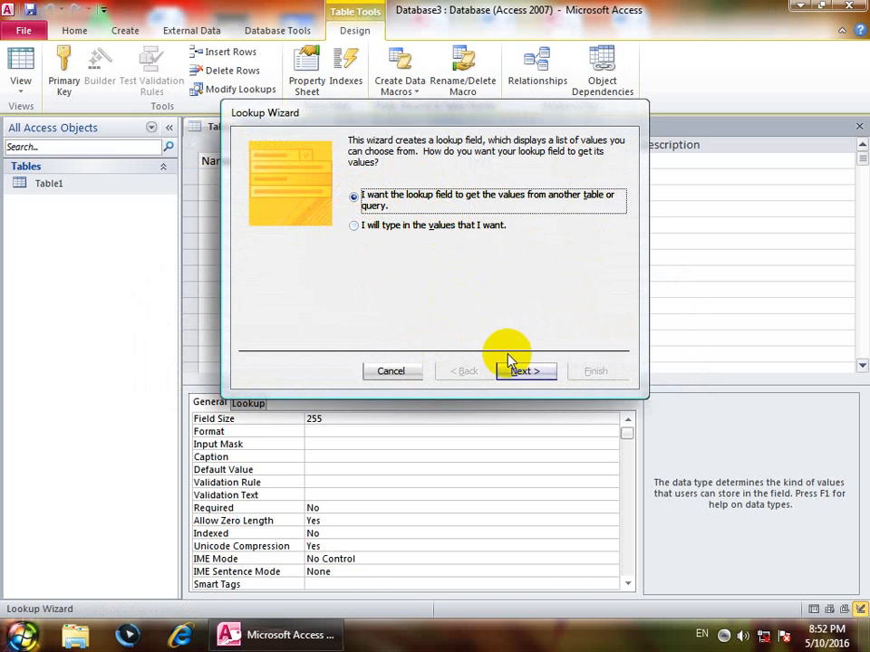
Cancel the Lookup Wizard and close Table2 without saving.
click(524, 371)
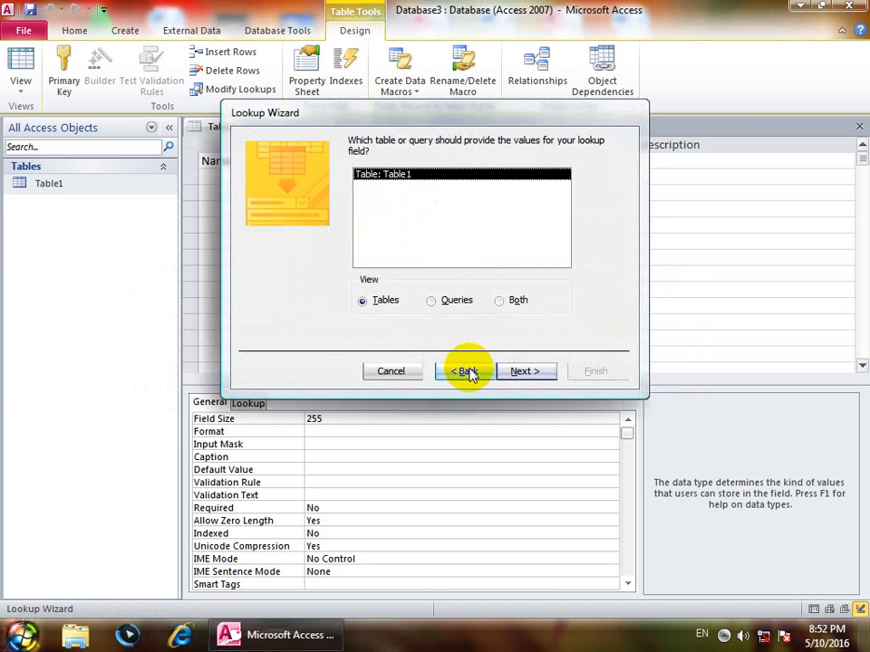
click(466, 372)
click(401, 226)
click(522, 370)
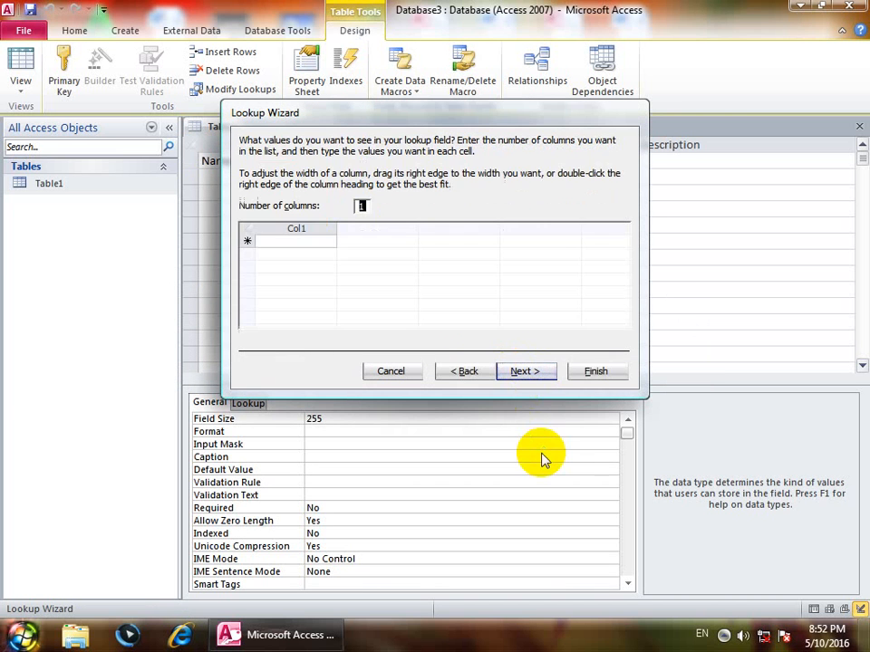
click(390, 370)
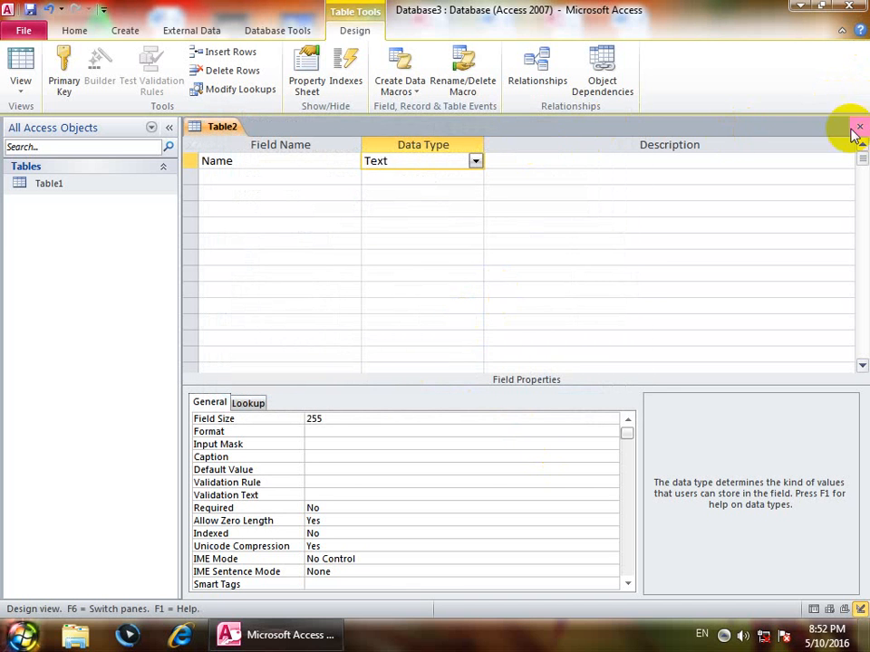
click(859, 126)
click(436, 357)
Delete Table1 and start a fresh table in Design view.
right_click(33, 186)
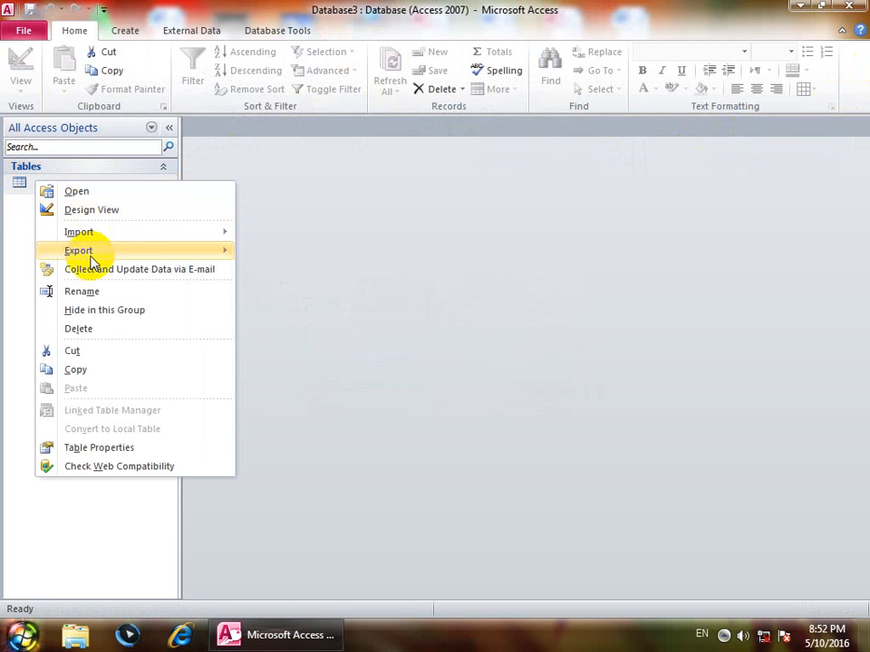
click(90, 334)
click(372, 360)
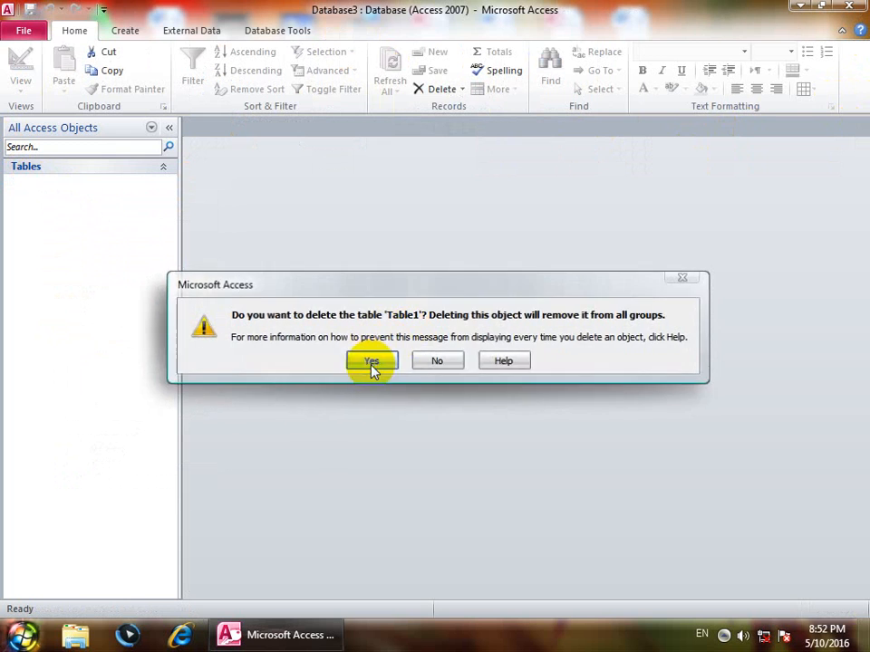
click(125, 30)
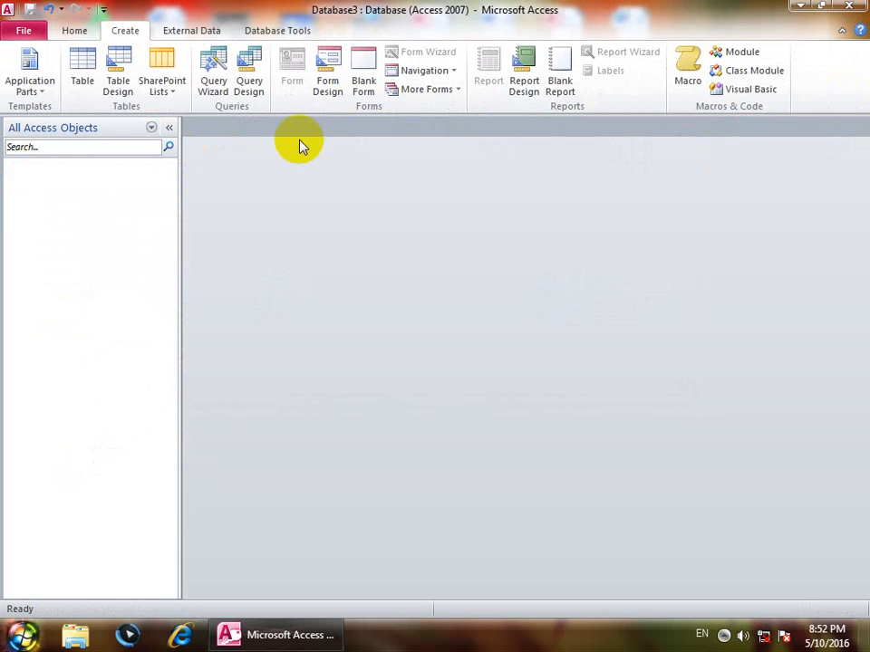
click(119, 84)
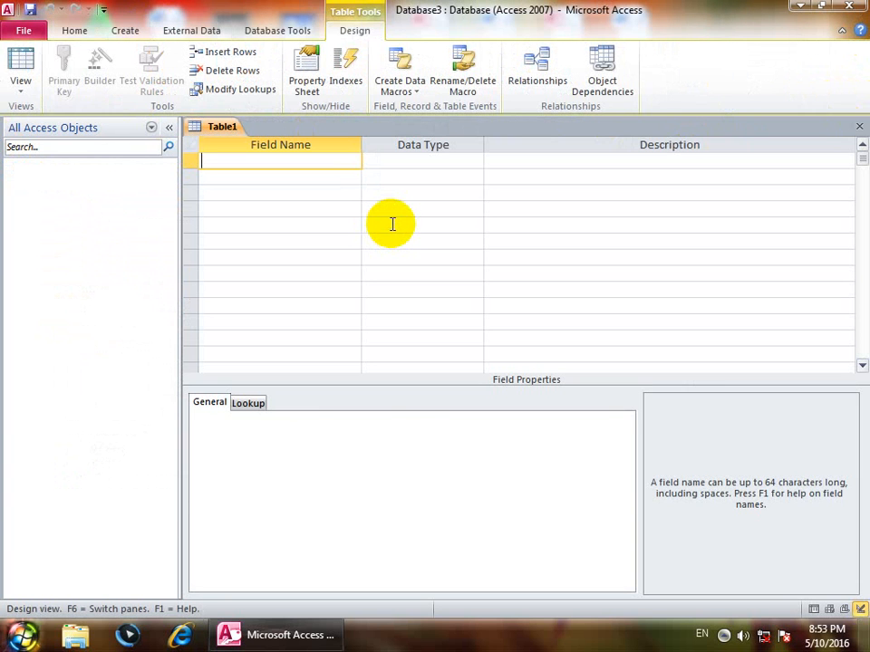
Add fields ID as AutoNumber, Name, and Fname as Text.
text(ID)
key(Tab)
key(Tab)
key(Tab)
text(N)
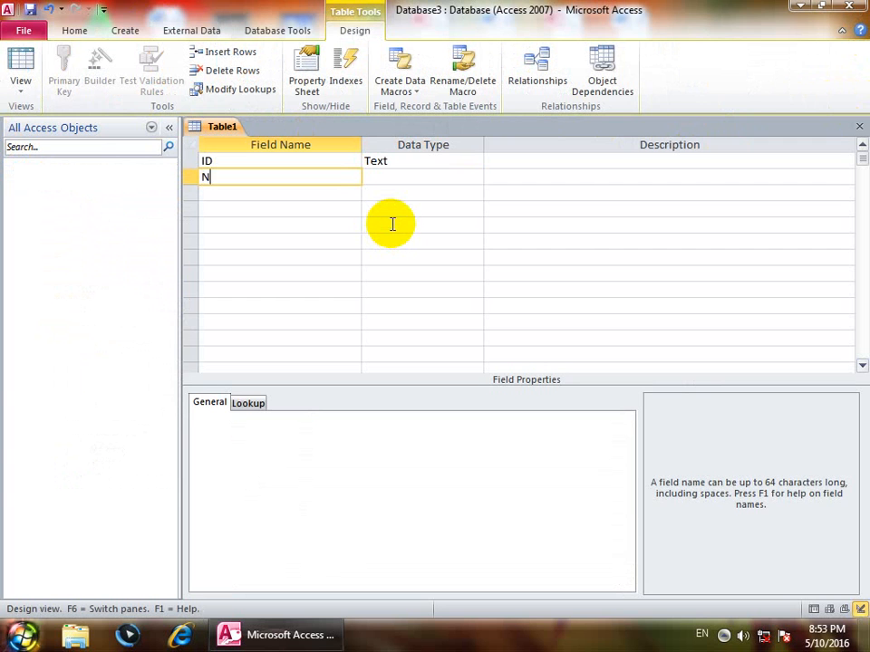
text(ame)
key(Up)
key(Return)
key(Tab)
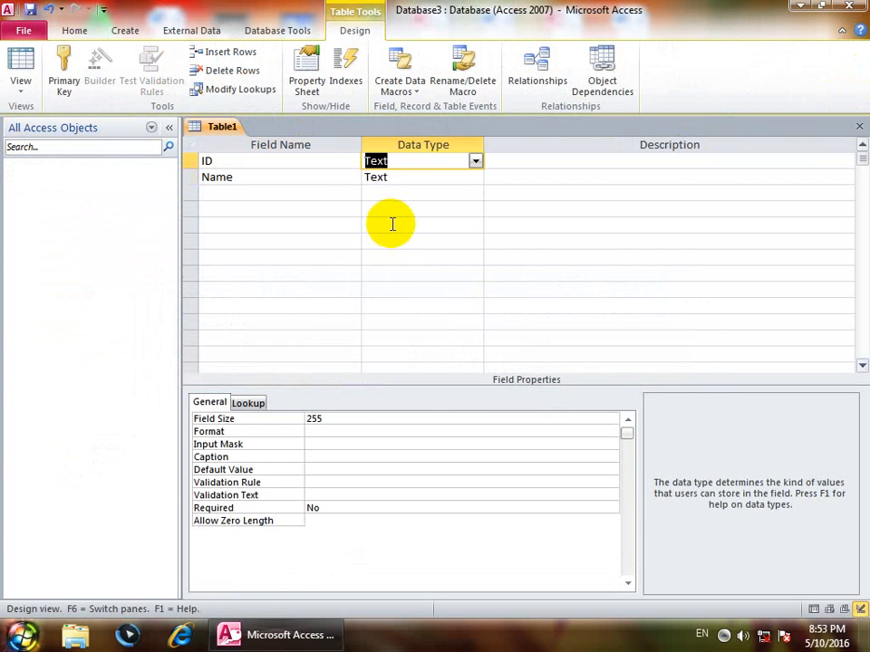
text(a)
key(Down)
key(Down)
key(Left)
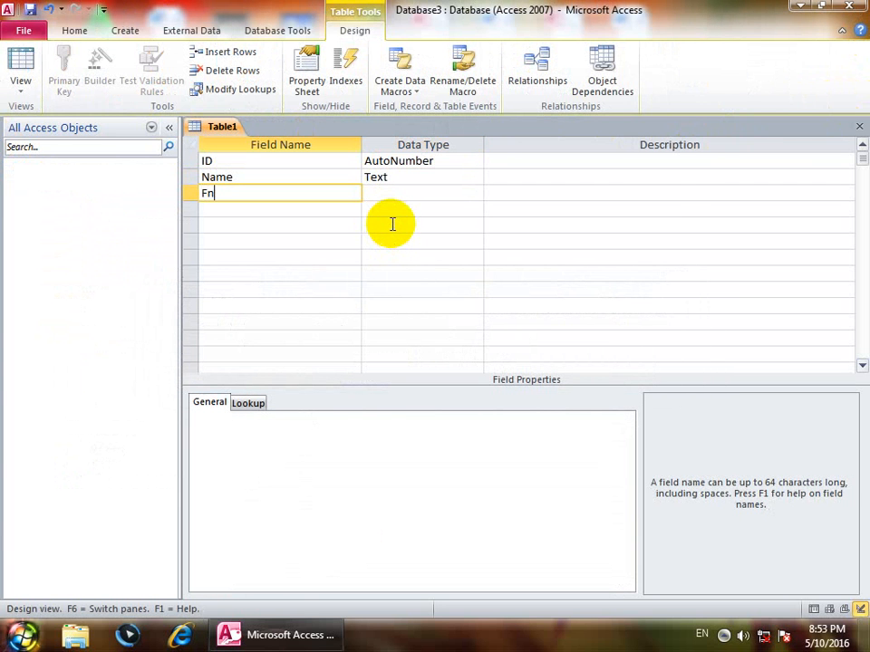
key(Tab)
Add a Gender lookup field with the typed values Male and Female.
key(Tab)
key(Tab)
text(G)
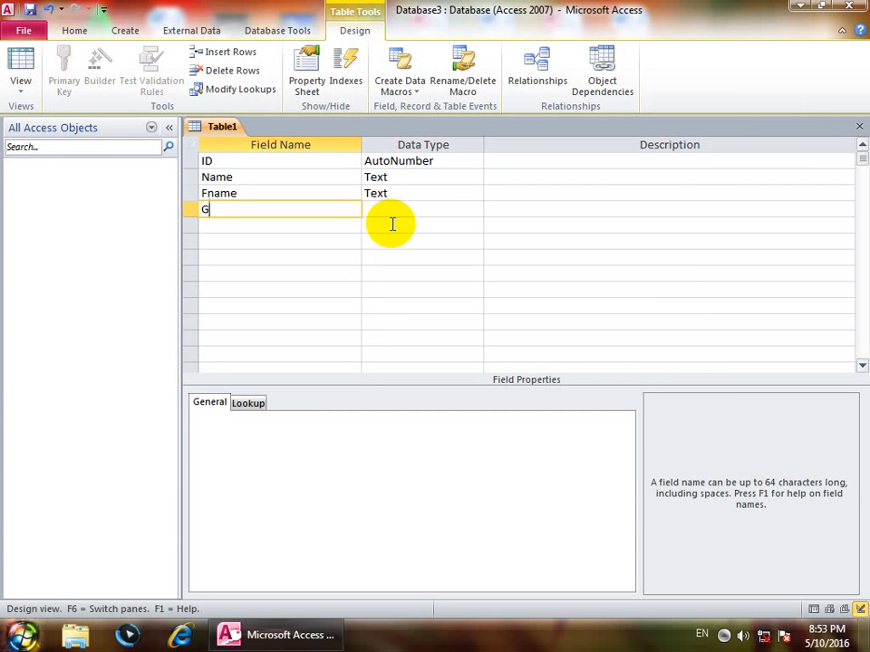
text(ender)
key(Tab)
text(l)
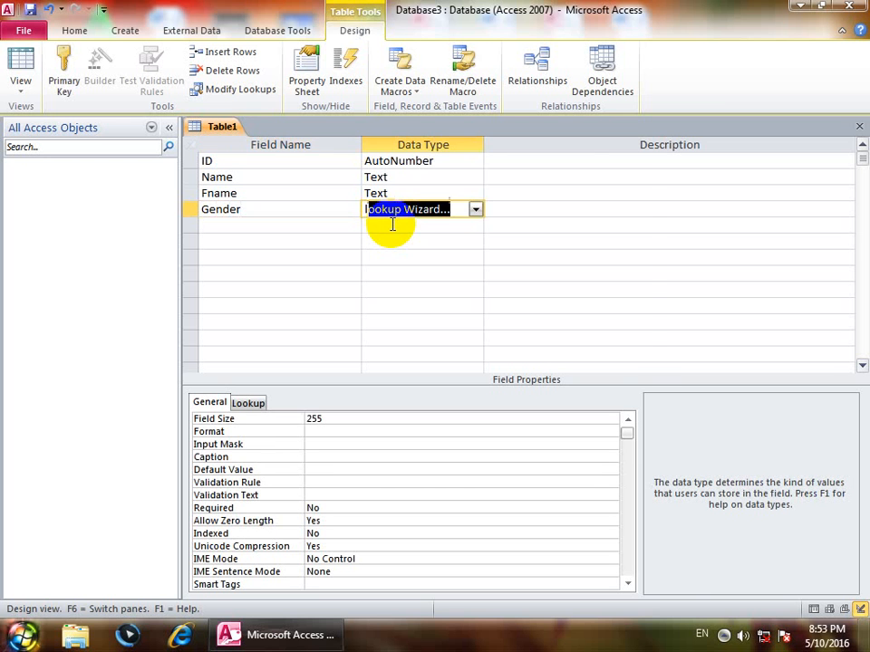
key(Return)
click(391, 227)
key(Return)
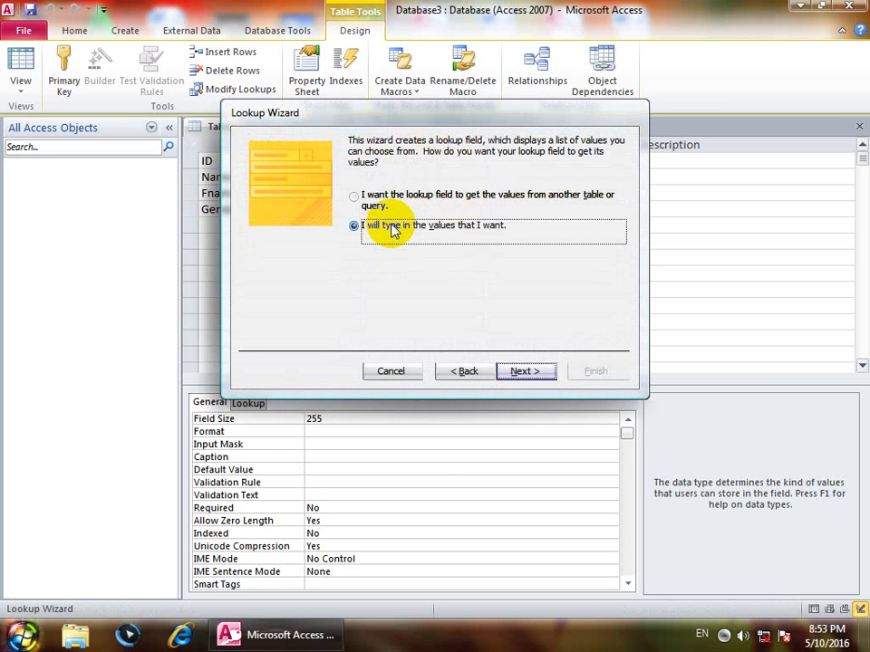
text(Male)
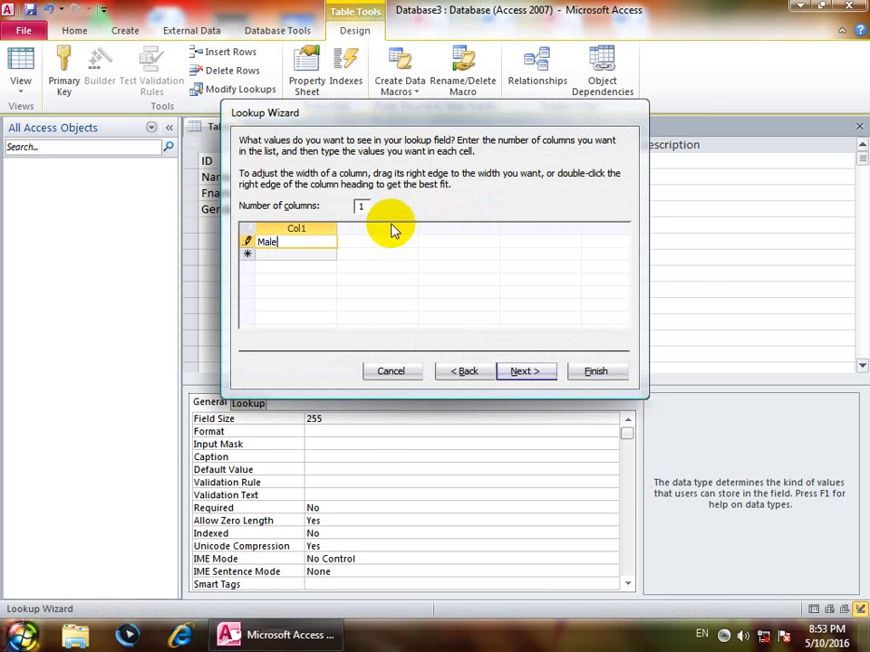
key(Return)
text(Female)
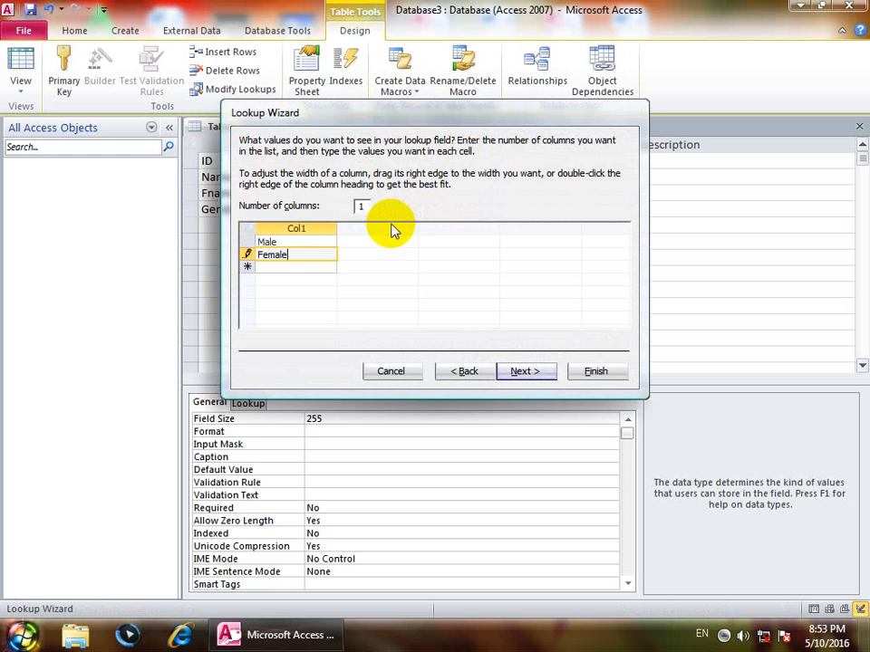
key(alt+n)
key(Return)
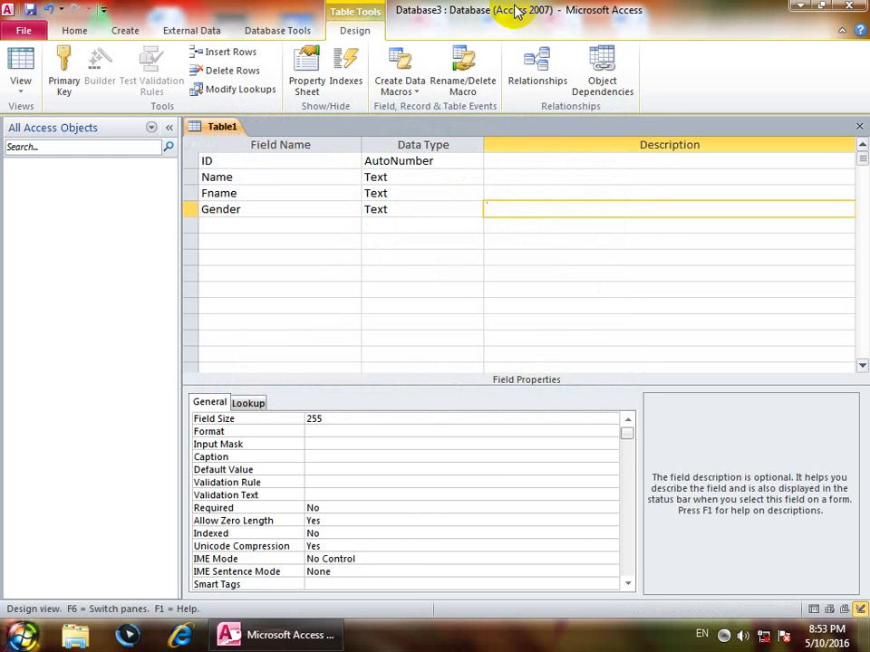
click(404, 177)
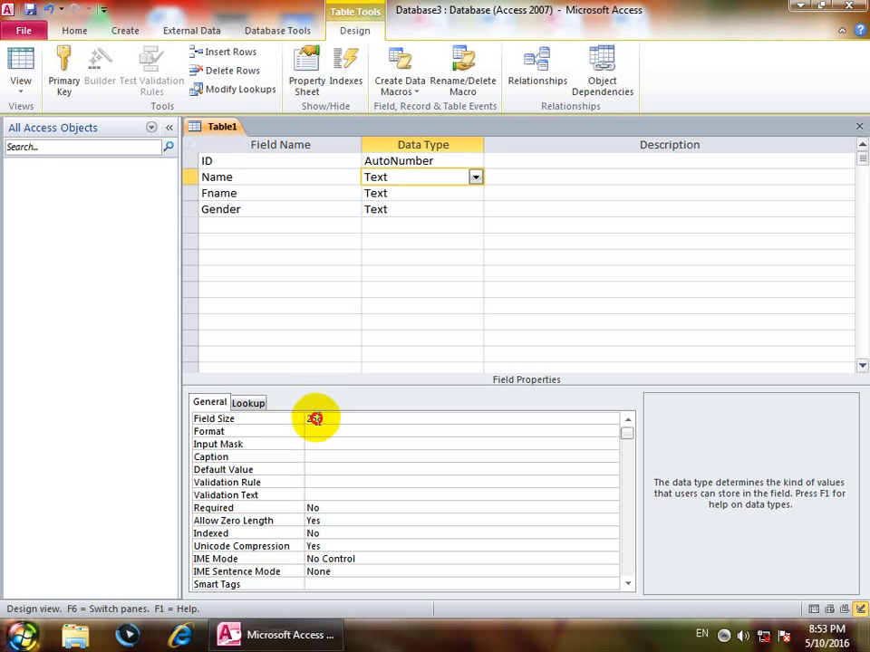
Limit Name to 5 characters, then save the table as Table1 without a primary key.
double_click(316, 418)
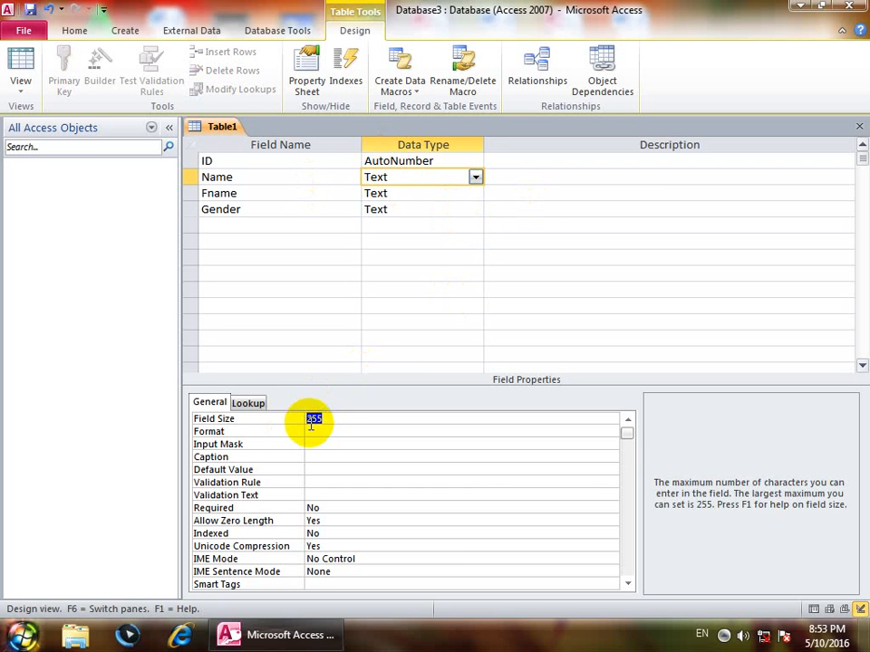
text(5)
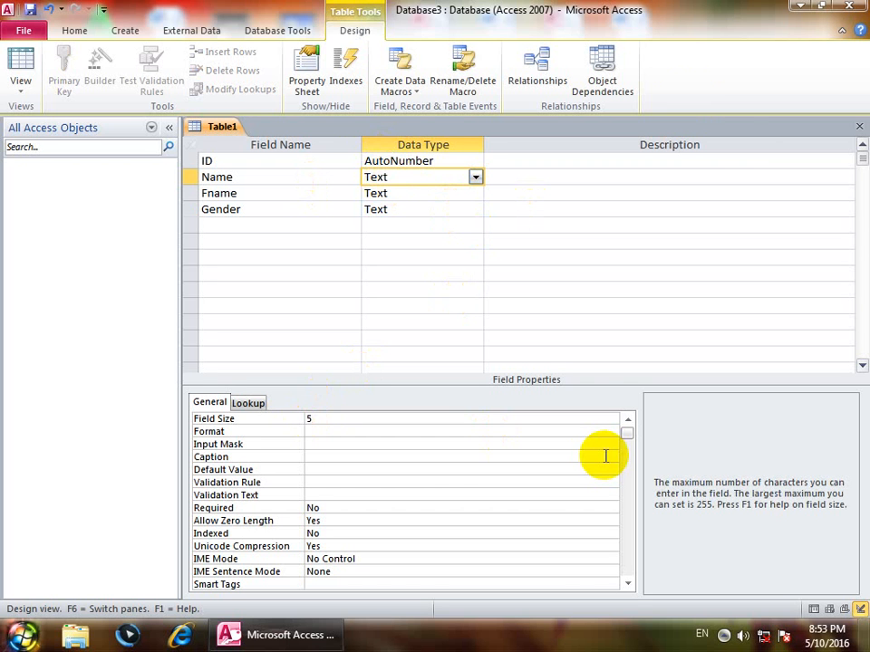
click(859, 126)
click(369, 356)
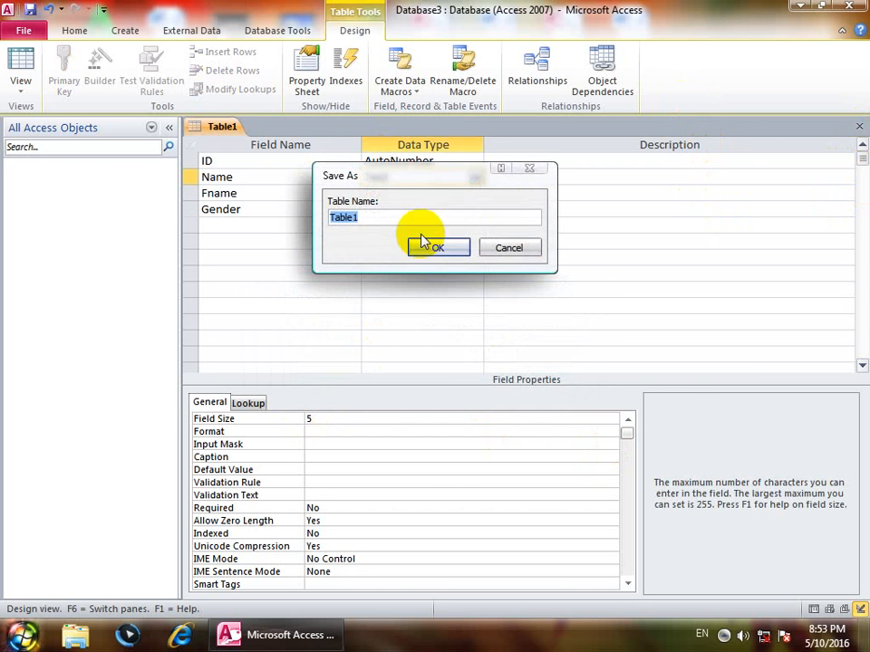
click(420, 245)
click(444, 367)
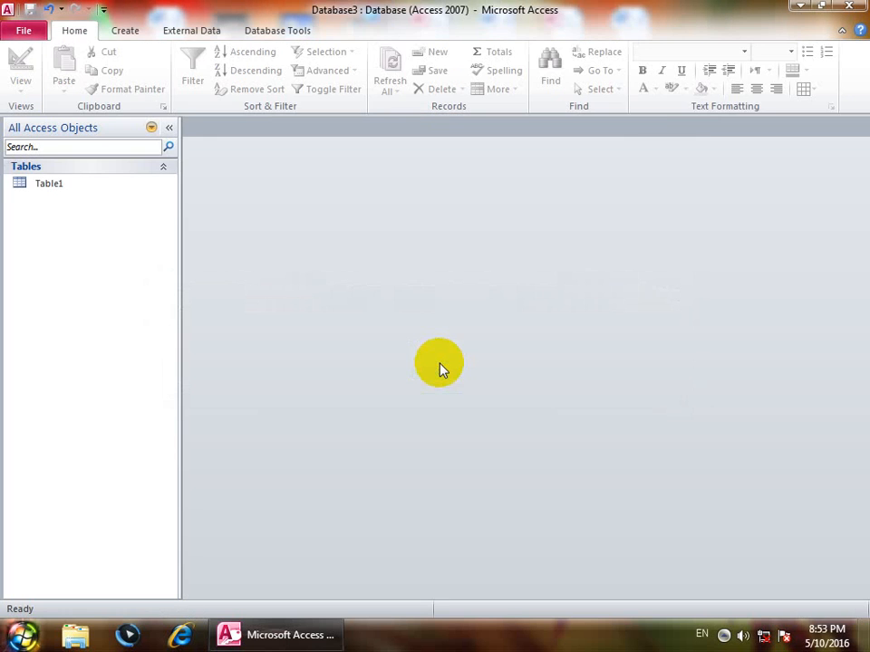
click(72, 184)
Open Table1 in Datasheet view and enter 'aaaaa' as the first record's Name.
double_click(73, 184)
click(312, 165)
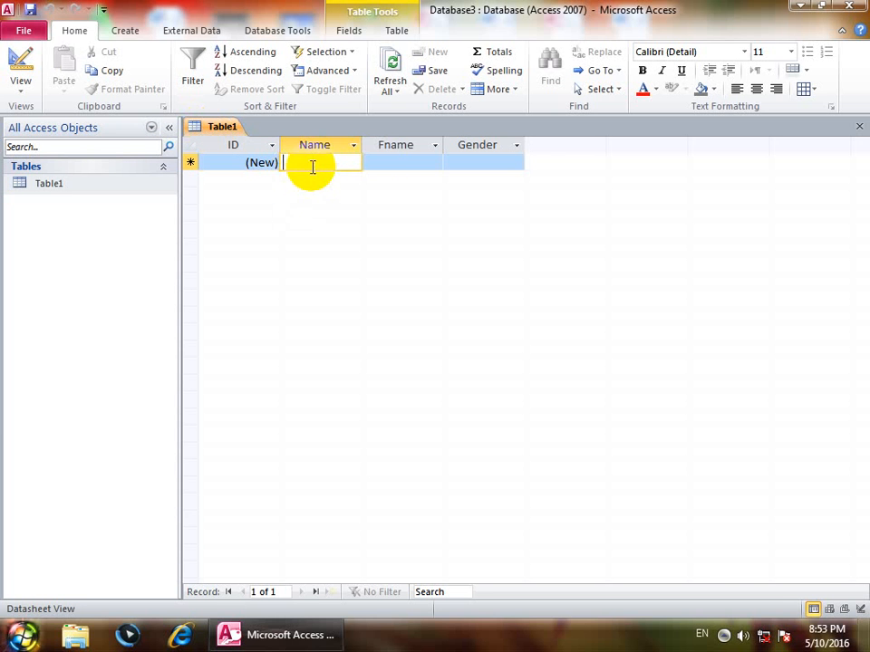
text(aaaaa)
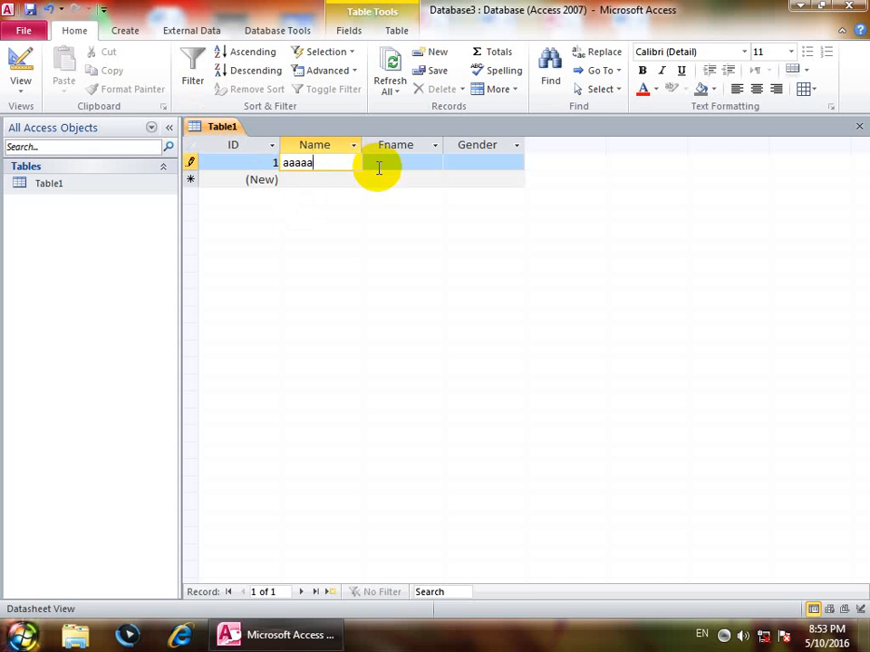
click(18, 89)
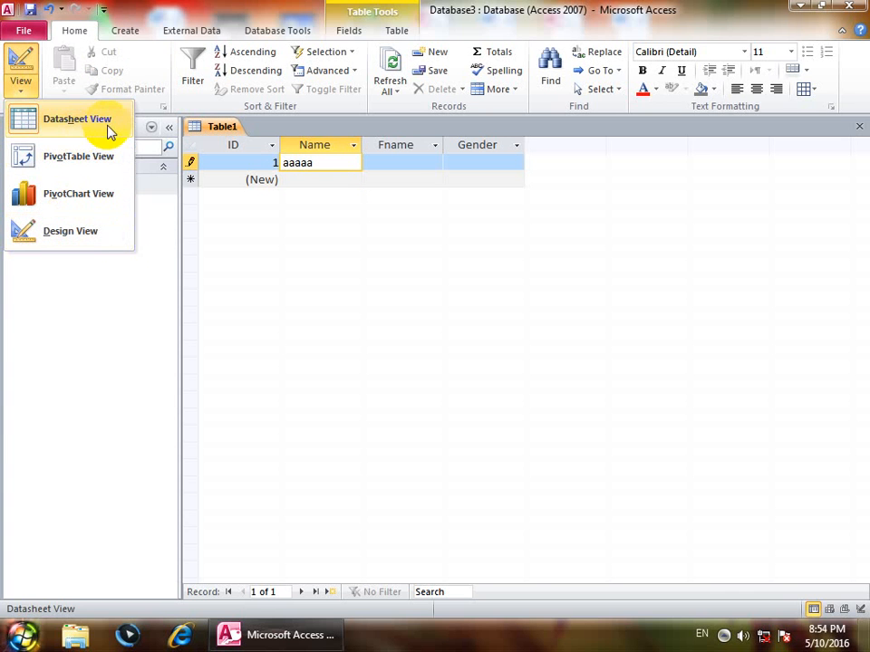
click(349, 234)
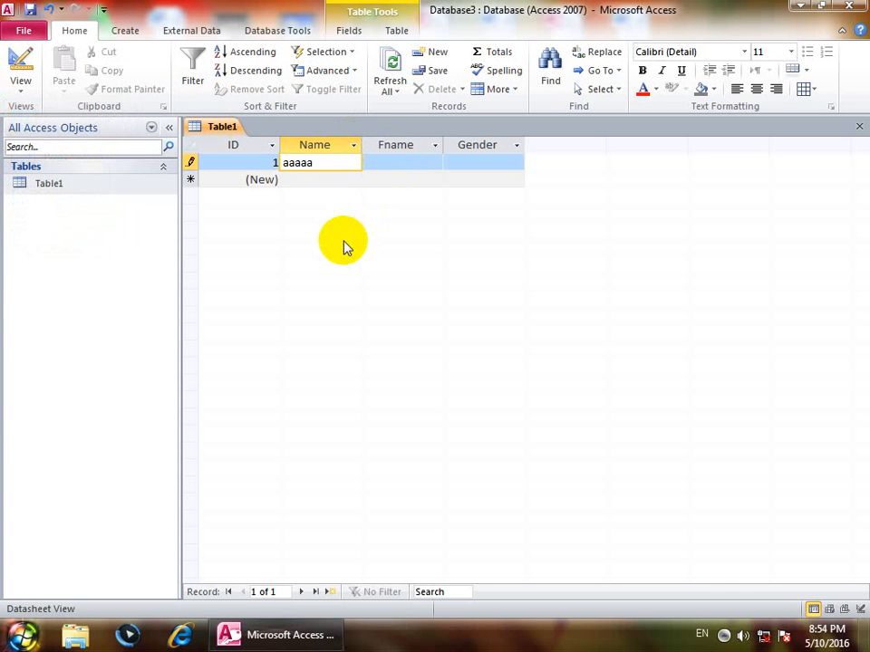
click(27, 91)
click(13, 67)
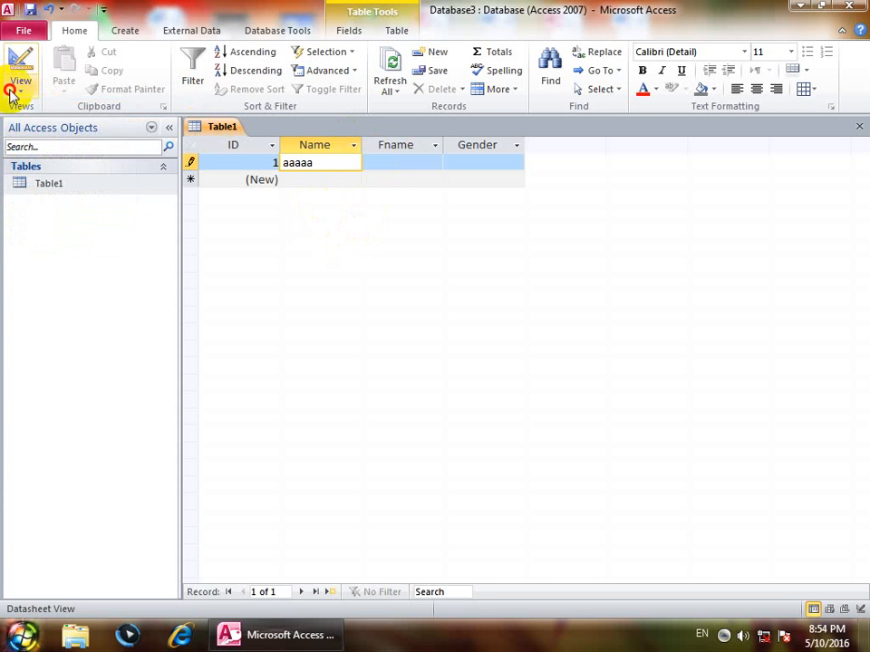
In Design view, set the Name field size to 255 after 270 is rejected as out of range.
click(20, 89)
click(58, 234)
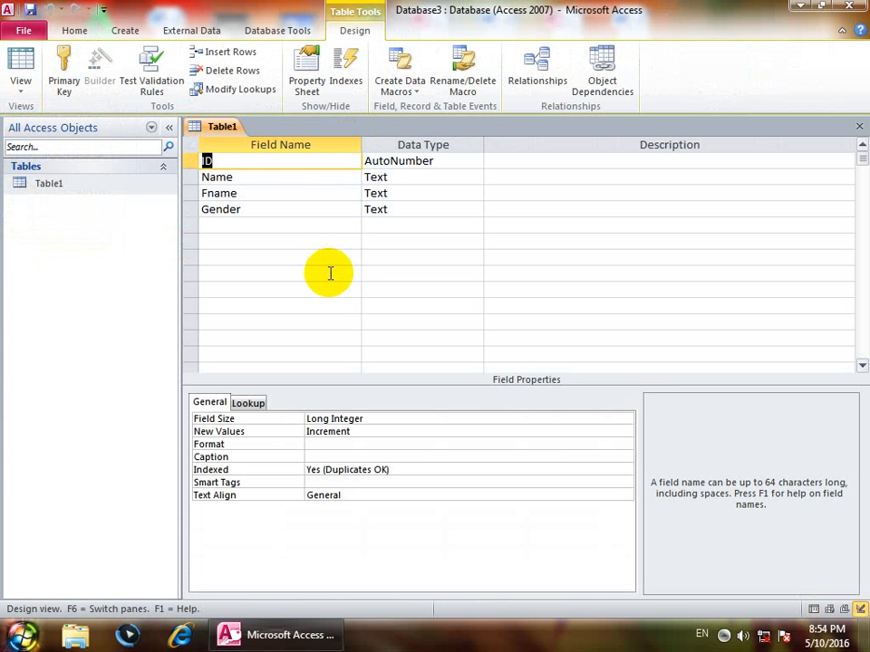
click(406, 180)
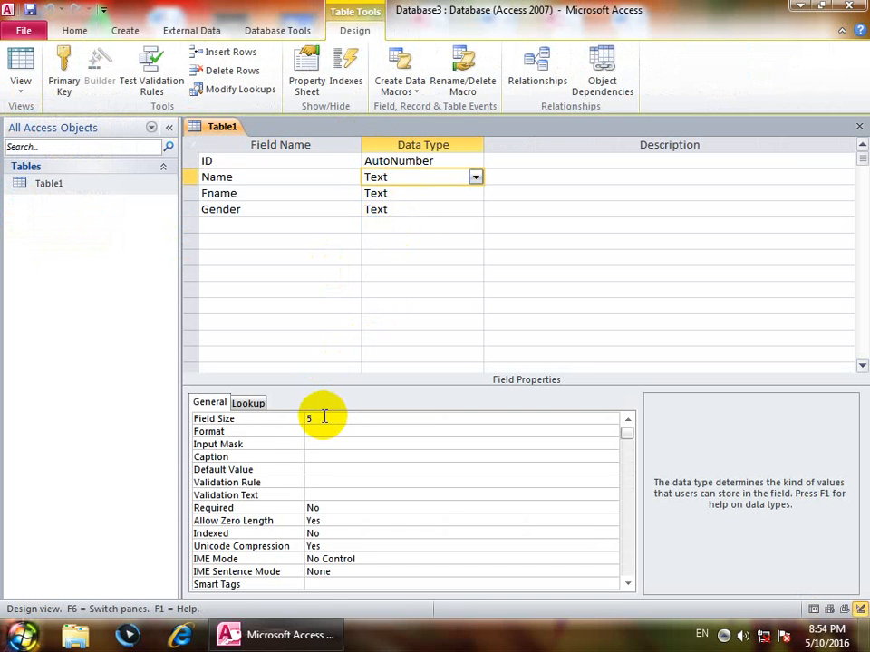
click(244, 423)
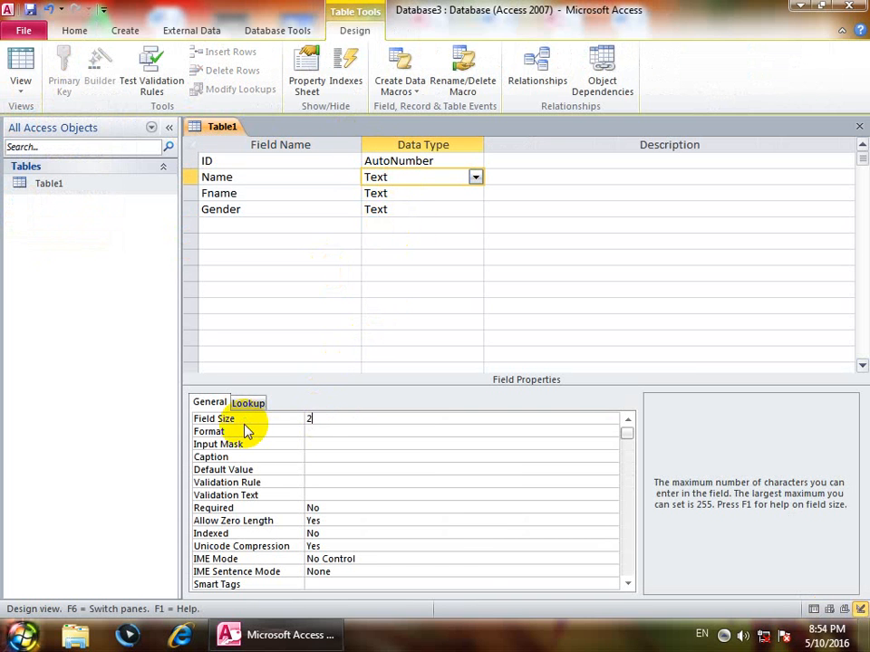
key(Return)
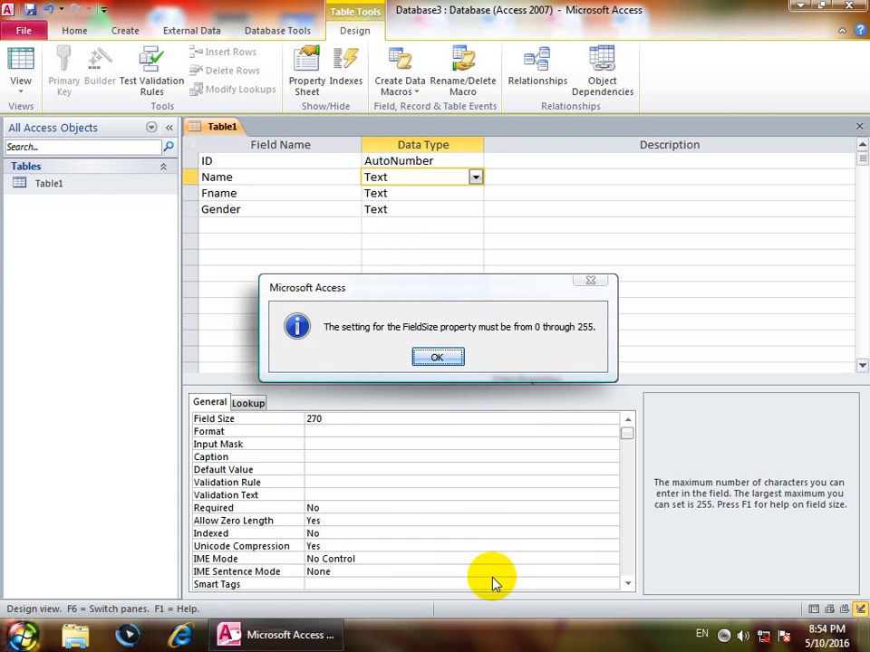
click(425, 352)
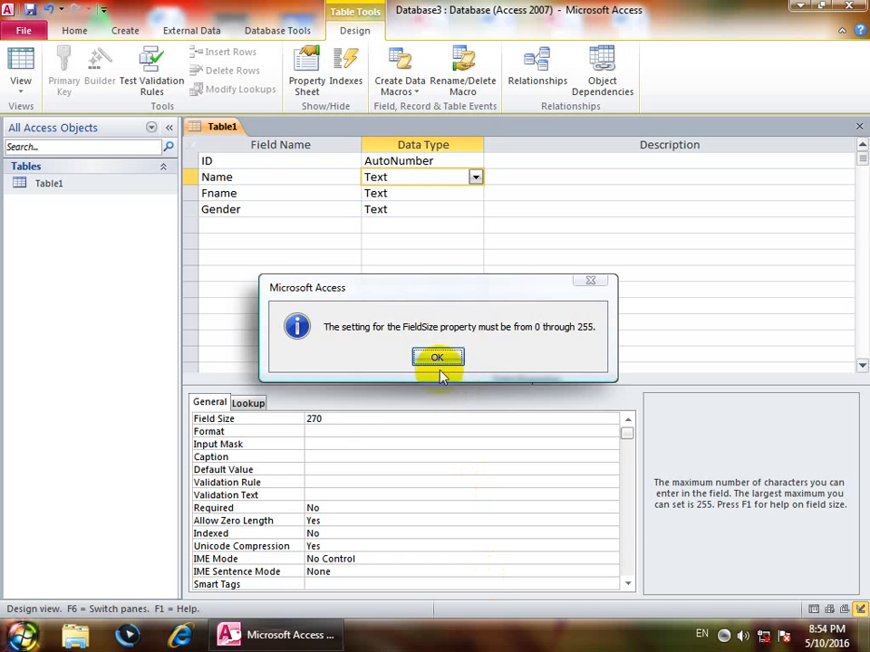
click(263, 419)
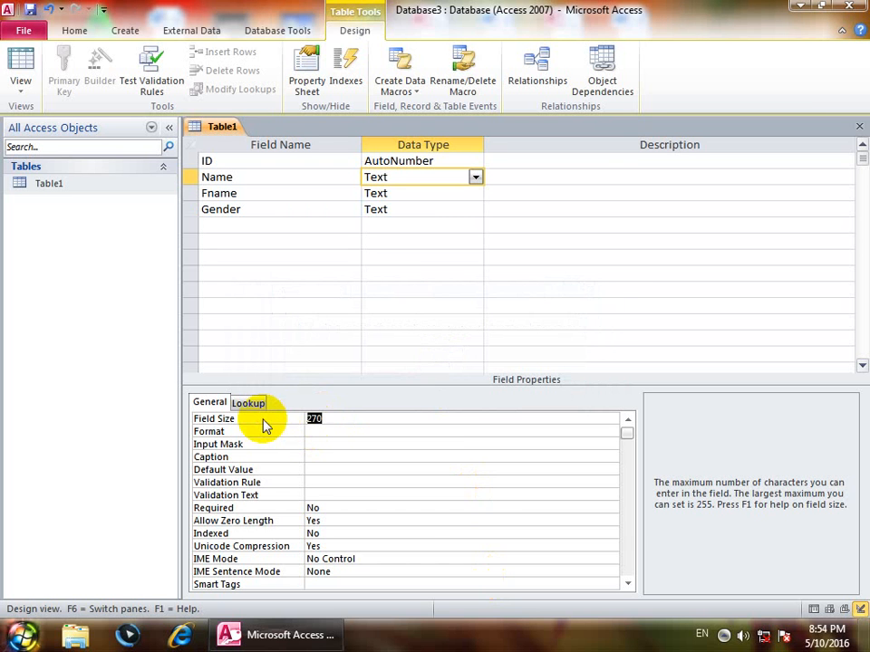
text(255)
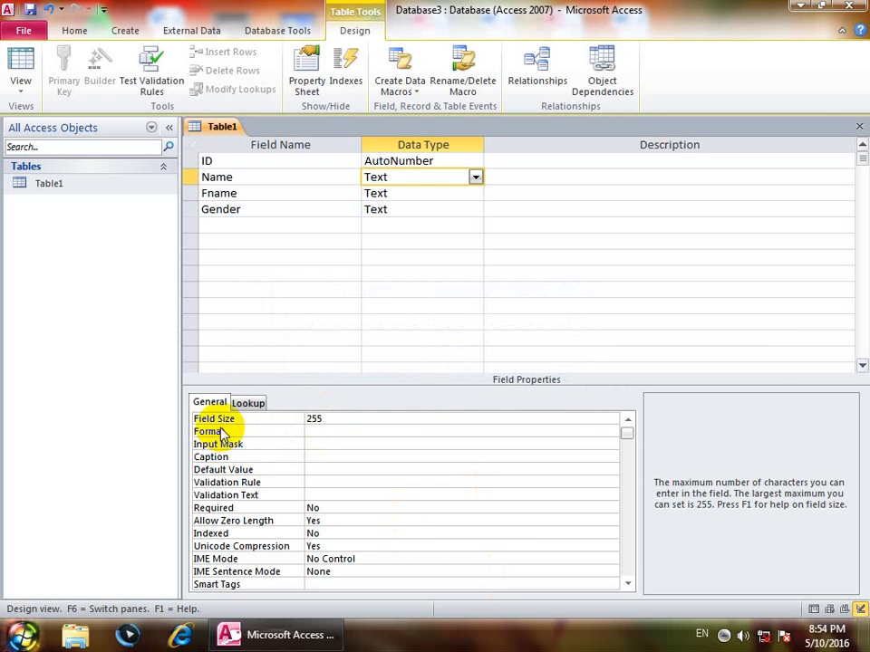
Enter ![Red] in the Name field's Format property.
click(313, 431)
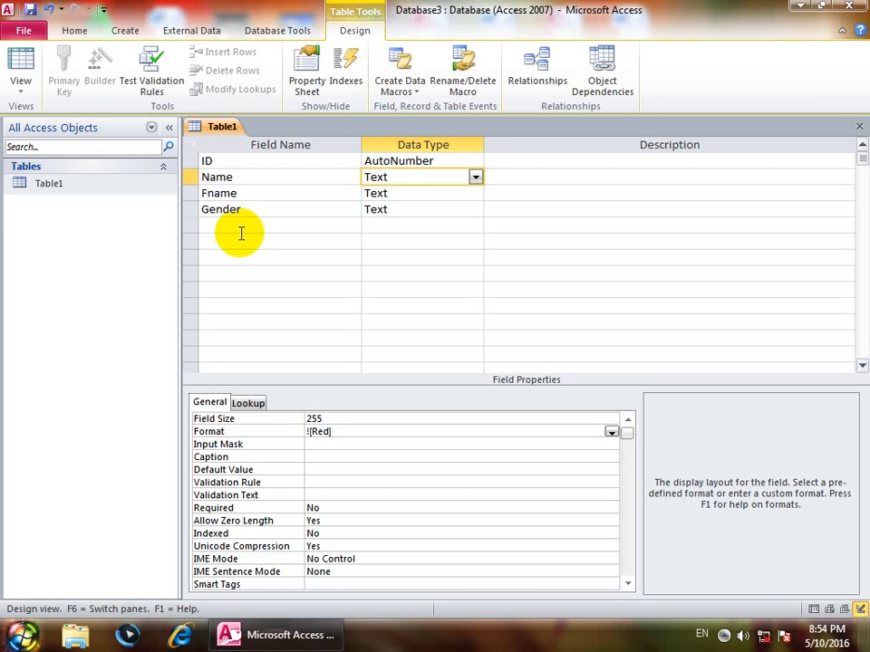
Save the table, return to Datasheet view and add names wa, df and sdf.
click(21, 74)
key(Return)
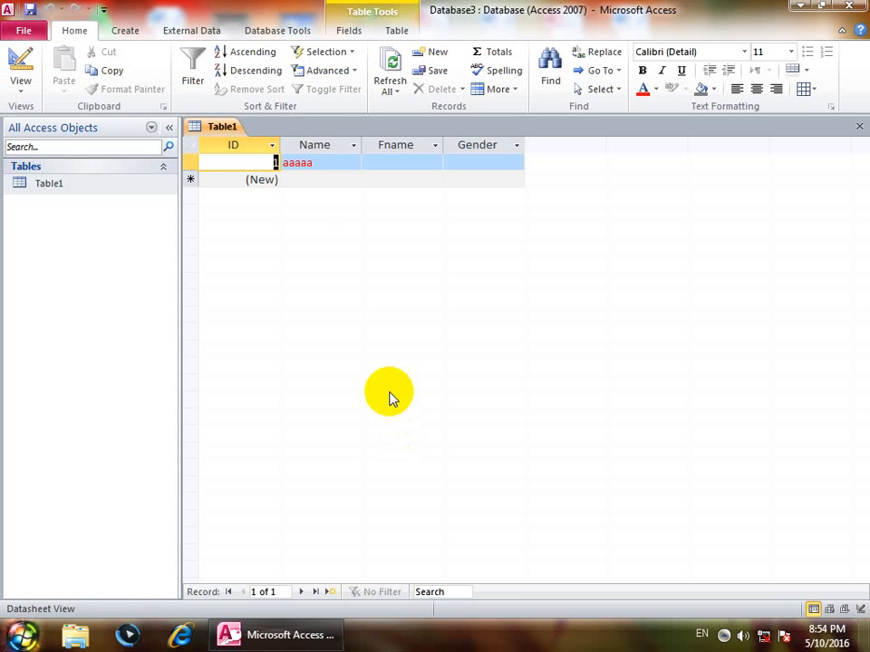
click(310, 186)
text(wa)
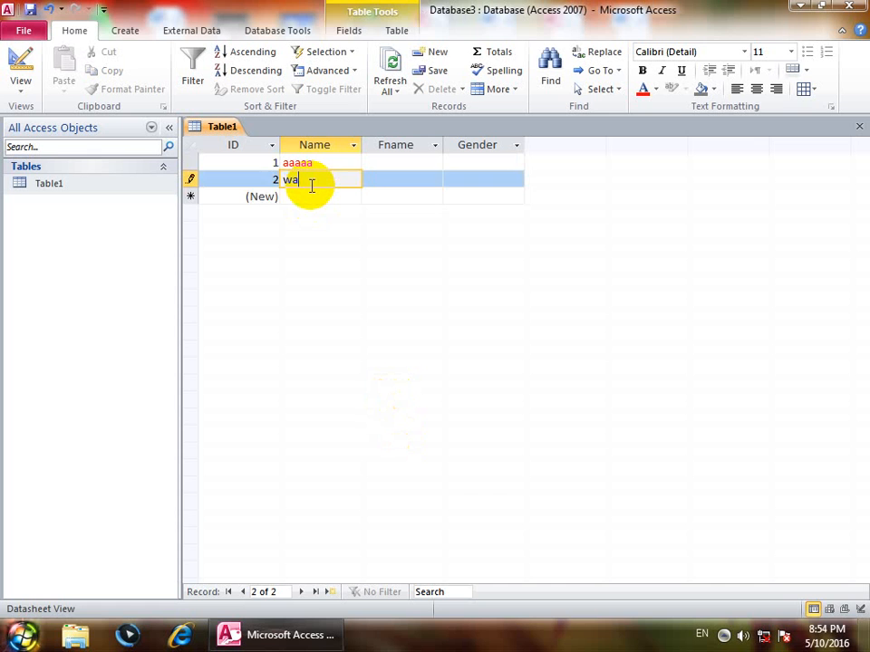
key(Down)
text(df)
key(Down)
text(sdf)
key(Down)
Add more red names such as sdsdf, dsf and sdf, then switch back to Design view.
text(sd)
key(Down)
text(sdf)
key(Down)
text(sdf)
key(Down)
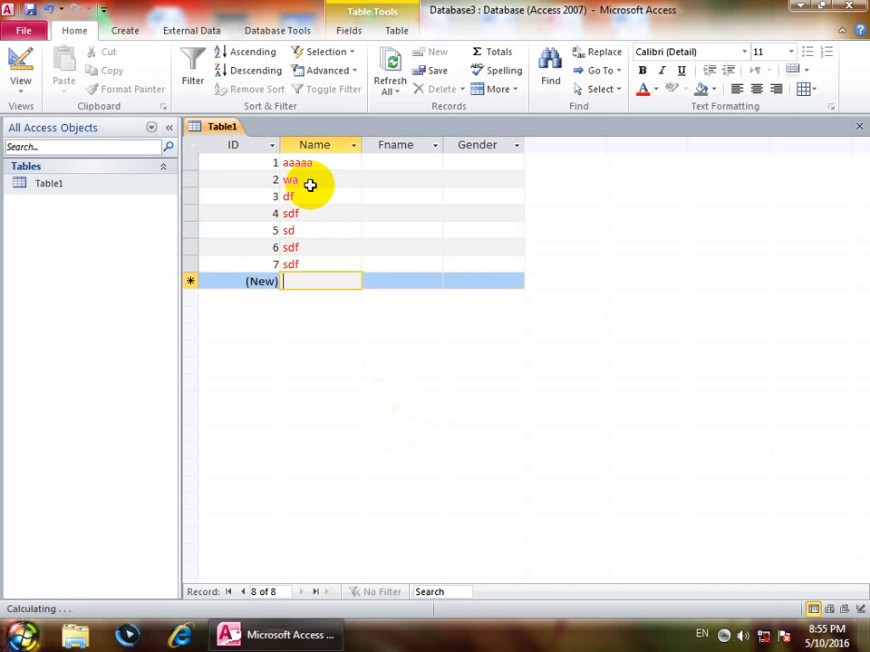
text(dsf)
key(Down)
text(sdf)
key(Down)
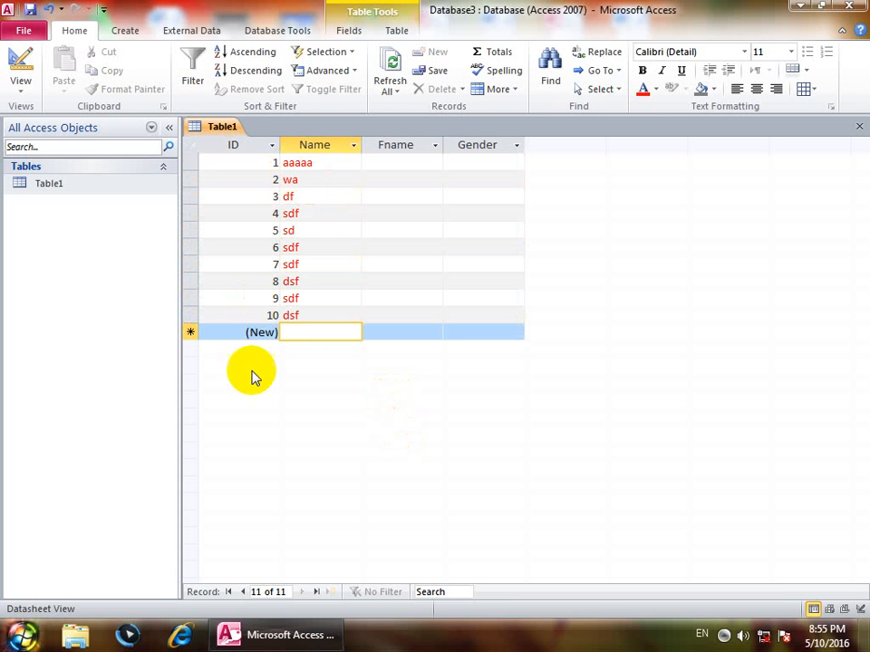
click(21, 74)
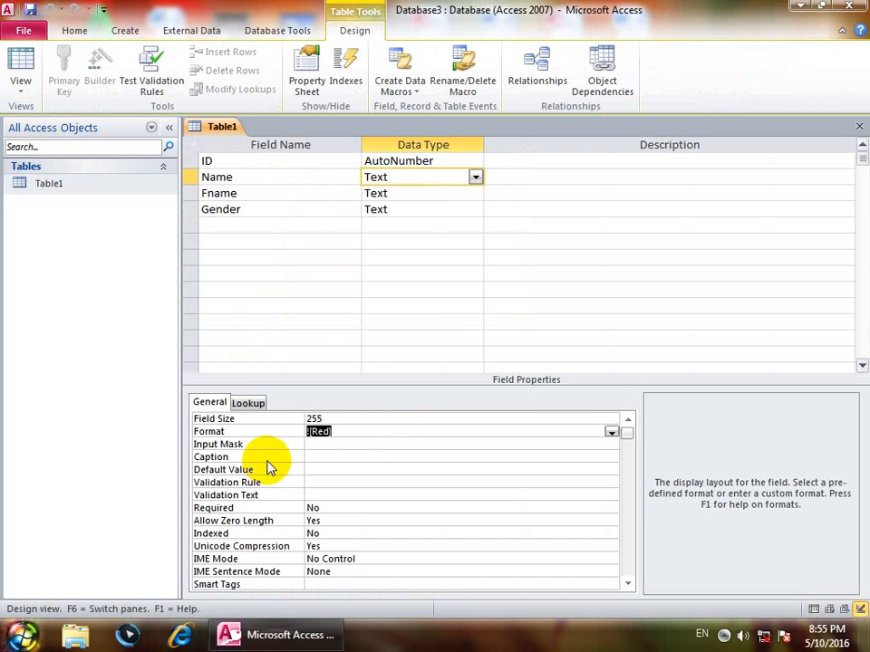
Delete ![Red] from the Name field's Format property, replacing it with >.
click(308, 432)
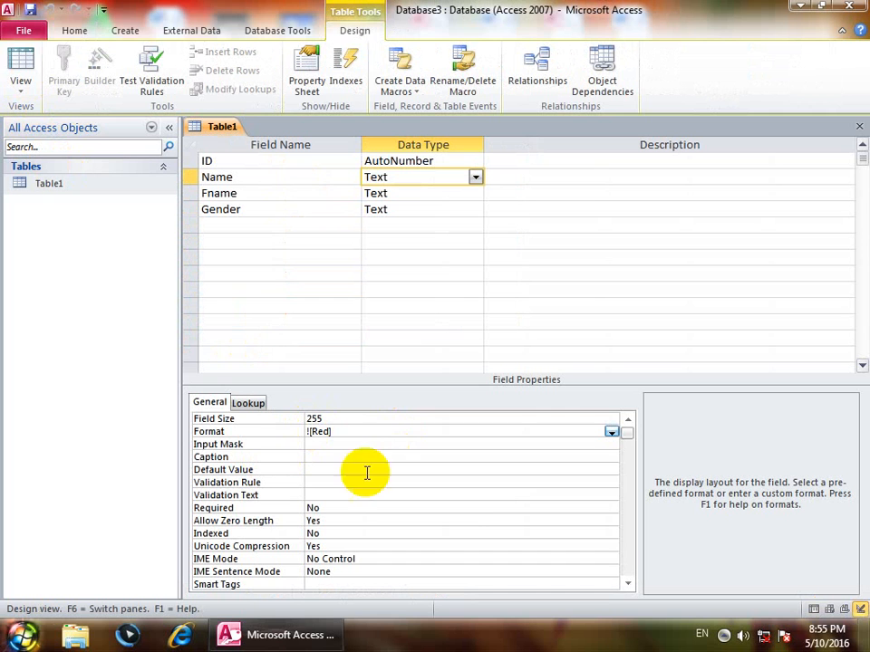
text(!)
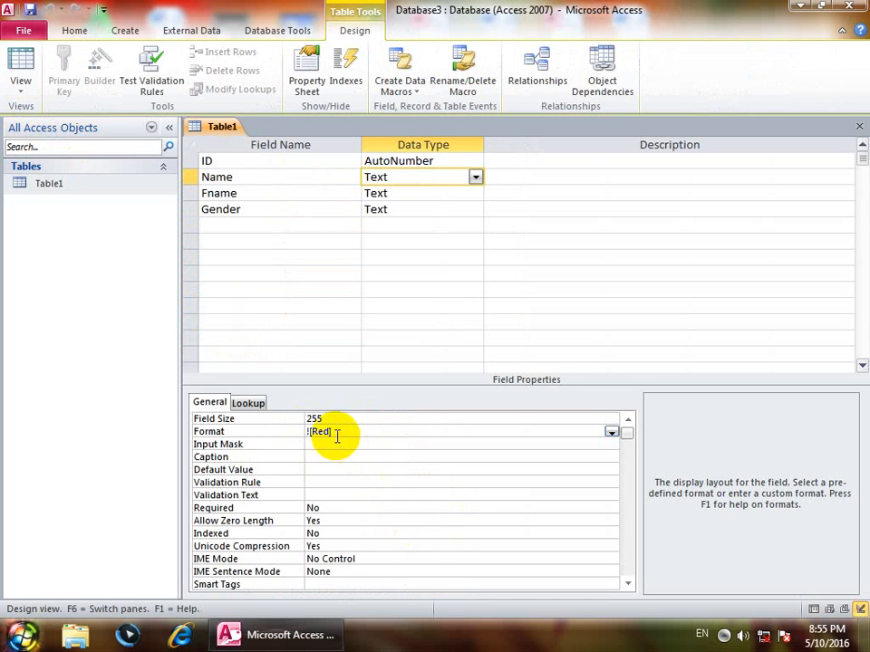
drag(350, 433, 55, 437)
key(Delete)
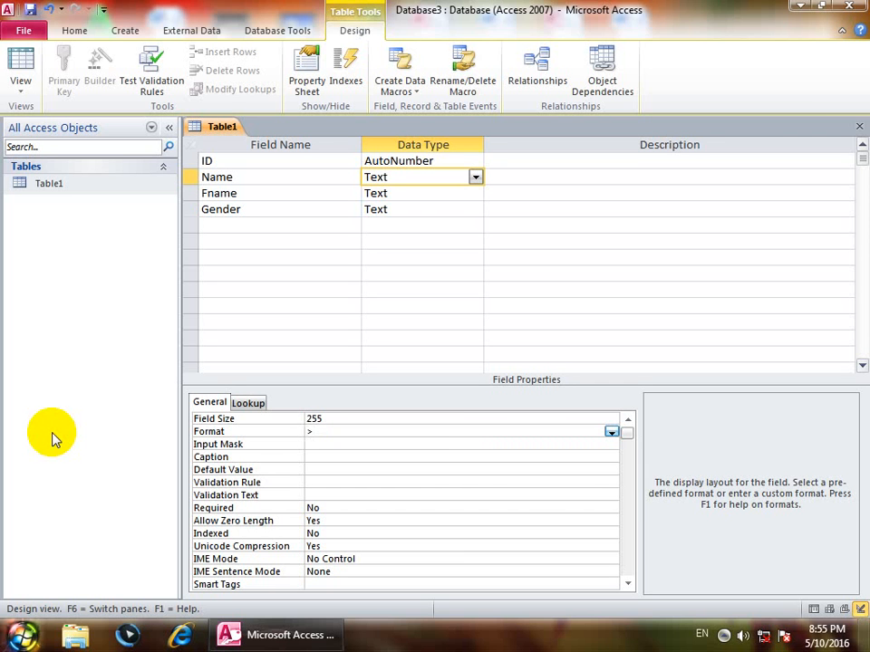
Save the table, return to Datasheet view, and add names asad and wal.
click(22, 65)
click(405, 361)
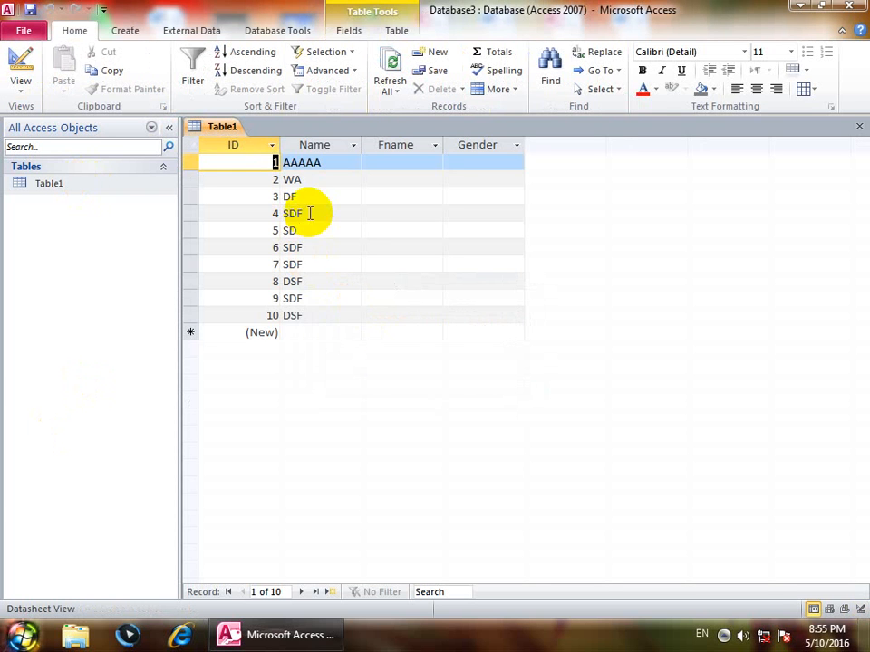
click(316, 332)
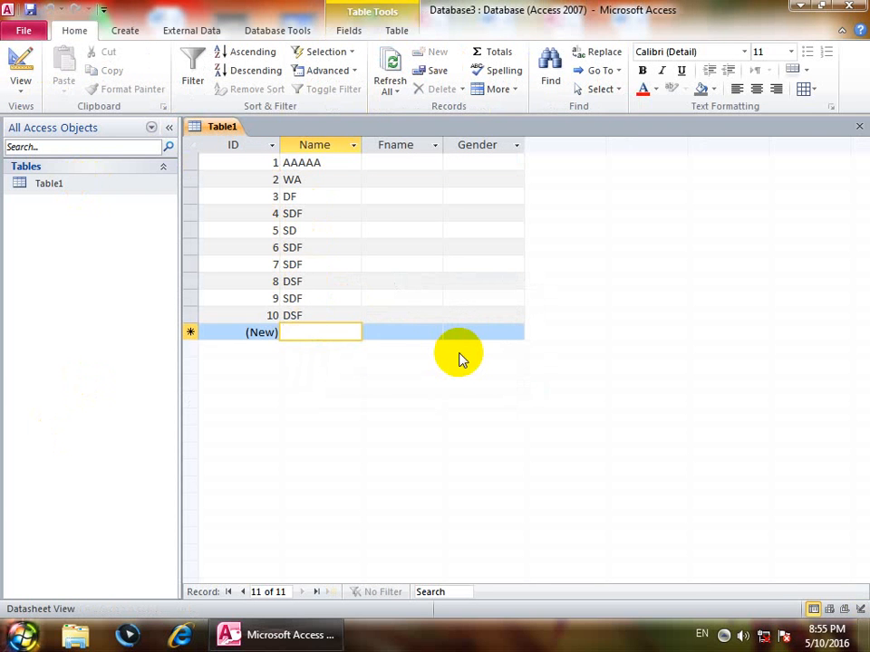
text(asad)
key(Down)
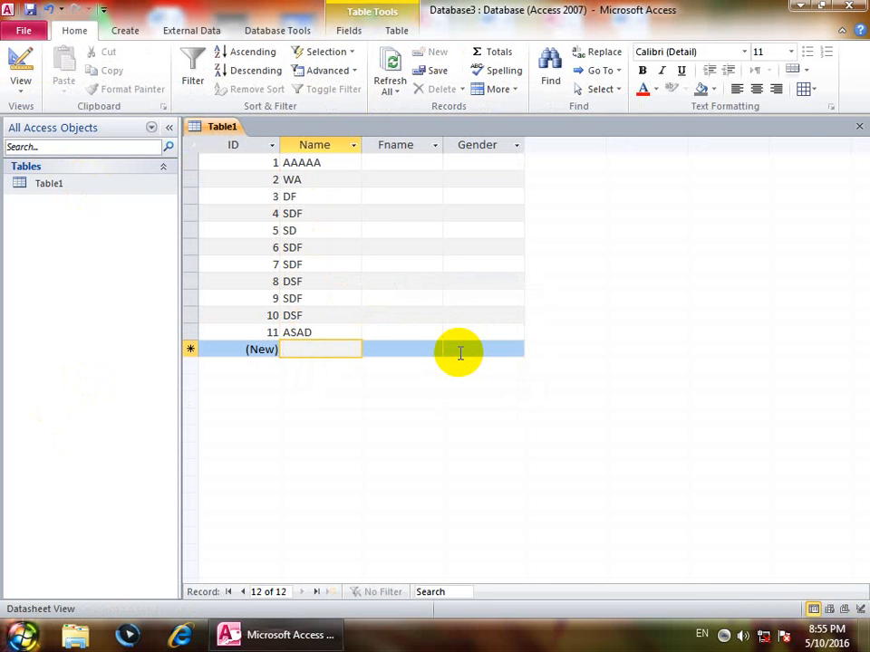
text(wal)
key(Down)
Add names fd, sdf and df, bringing the table to 18 uppercase-displayed records.
text(fd)
key(Down)
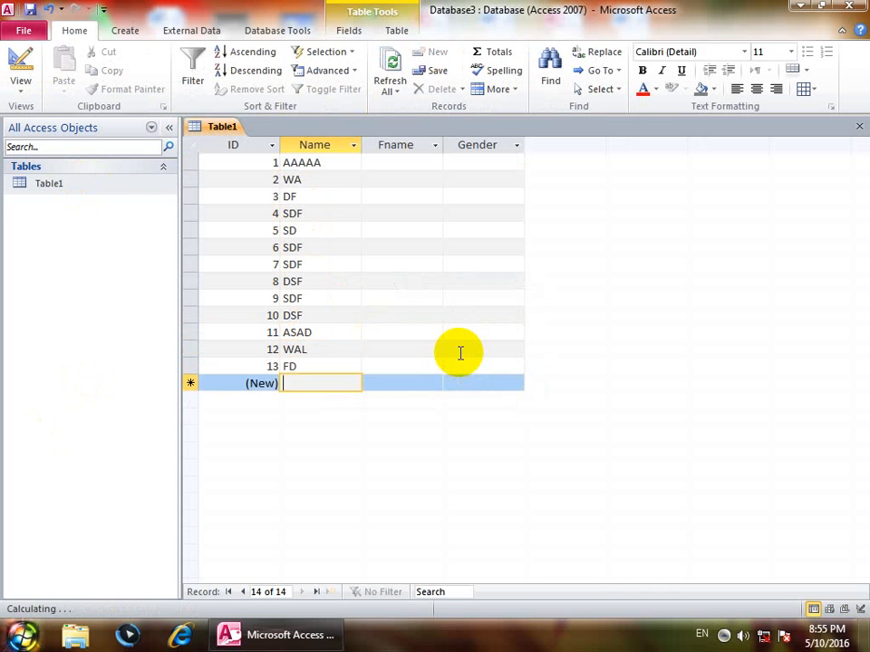
text(sdf)
key(Down)
text(df)
key(Down)
text(df)
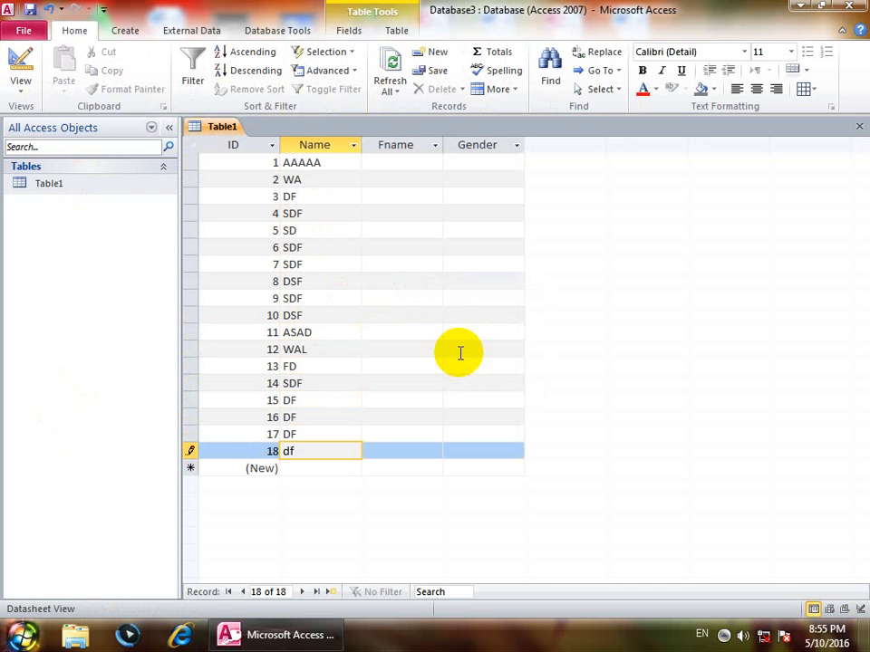
key(Down)
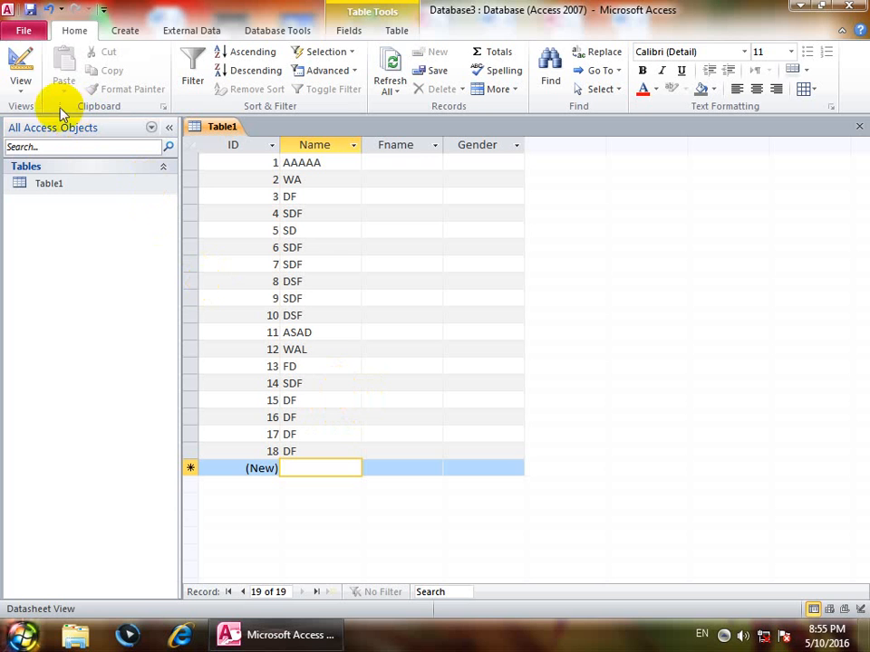
Set the Name field's Format to < in Design view and save back to Datasheet view.
click(22, 94)
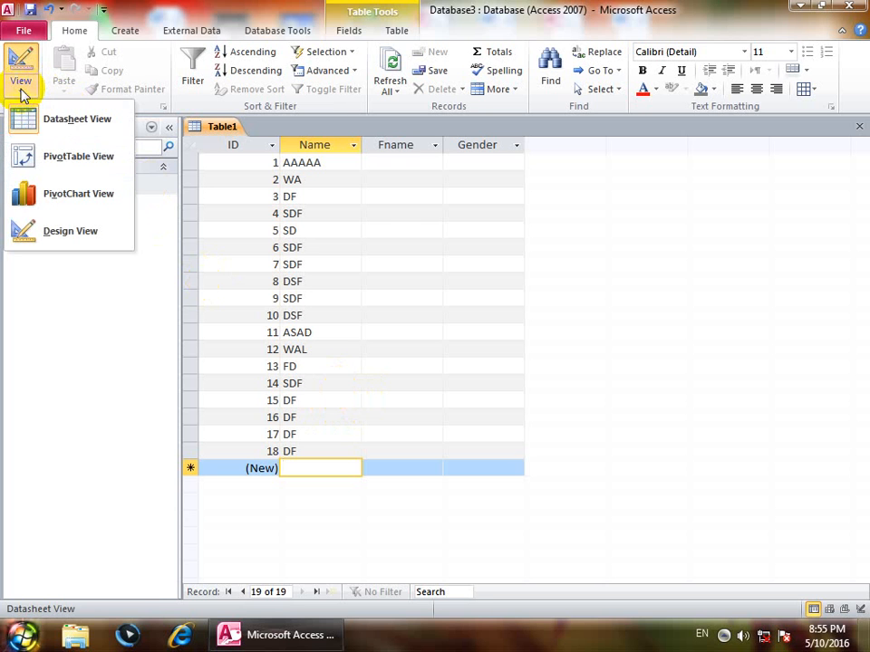
click(57, 231)
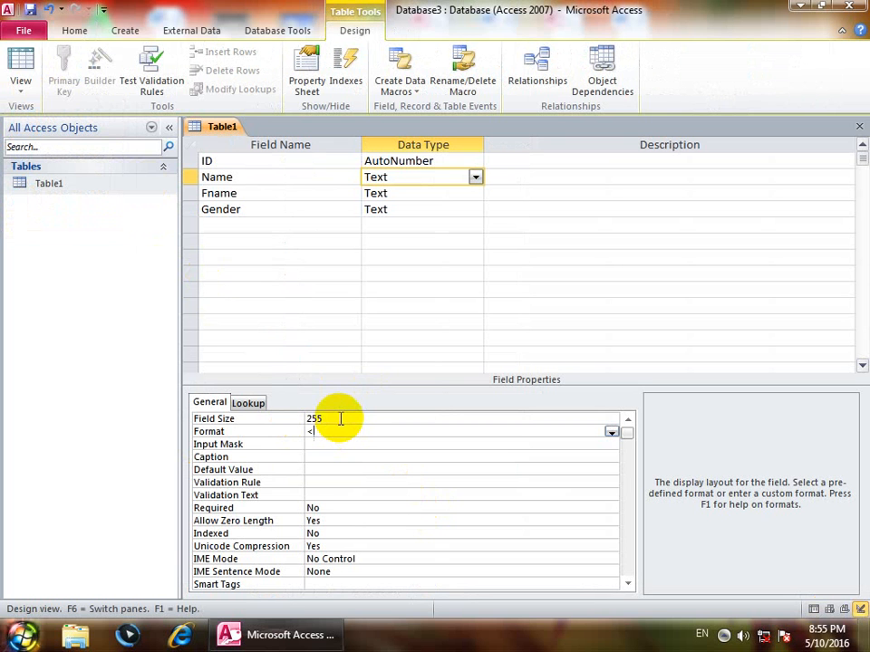
click(20, 59)
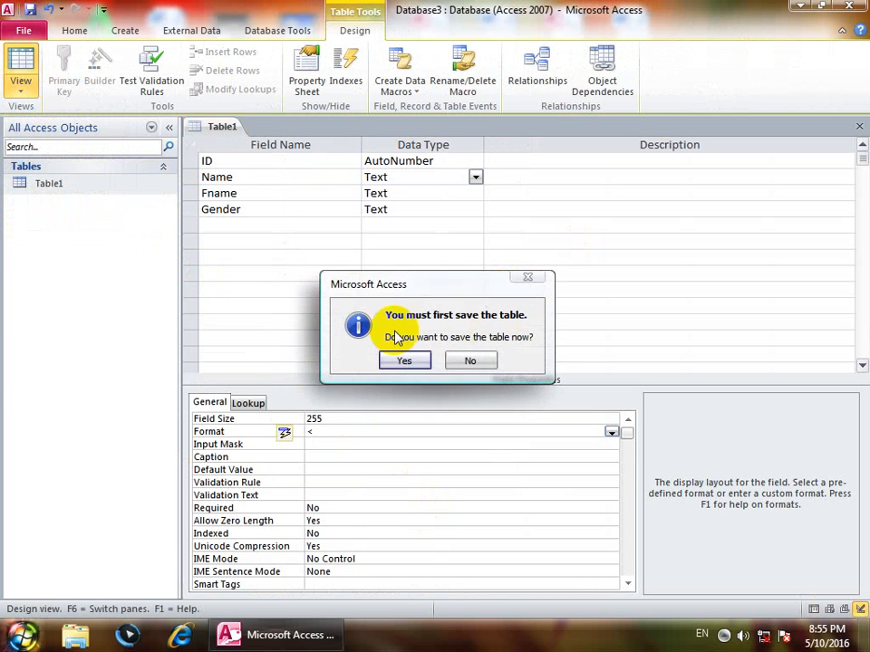
click(399, 362)
click(306, 468)
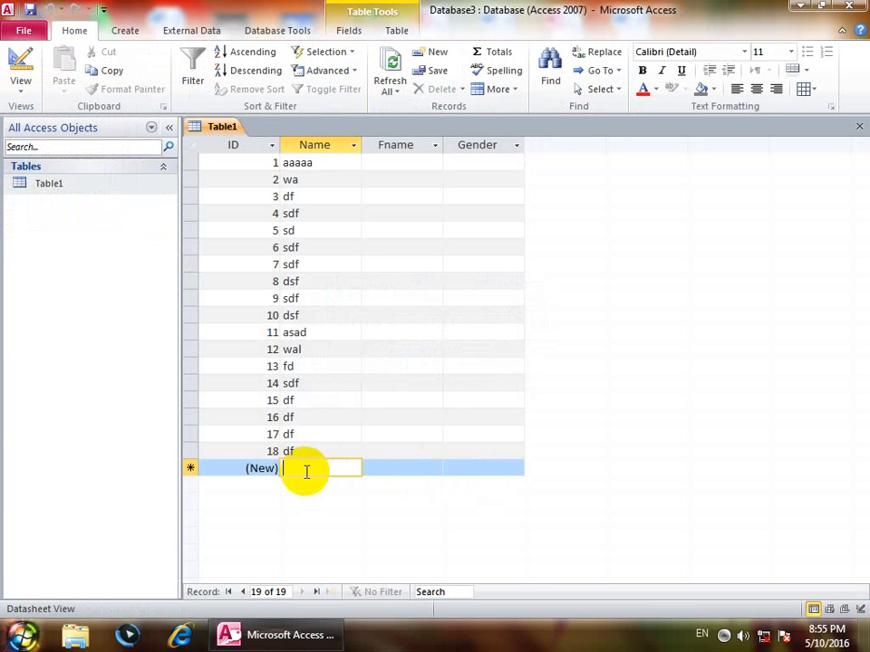
With Caps Lock on, add record 19 named WALI, which displays as lowercase wali.
key(Caps_Lock)
text(WAL)
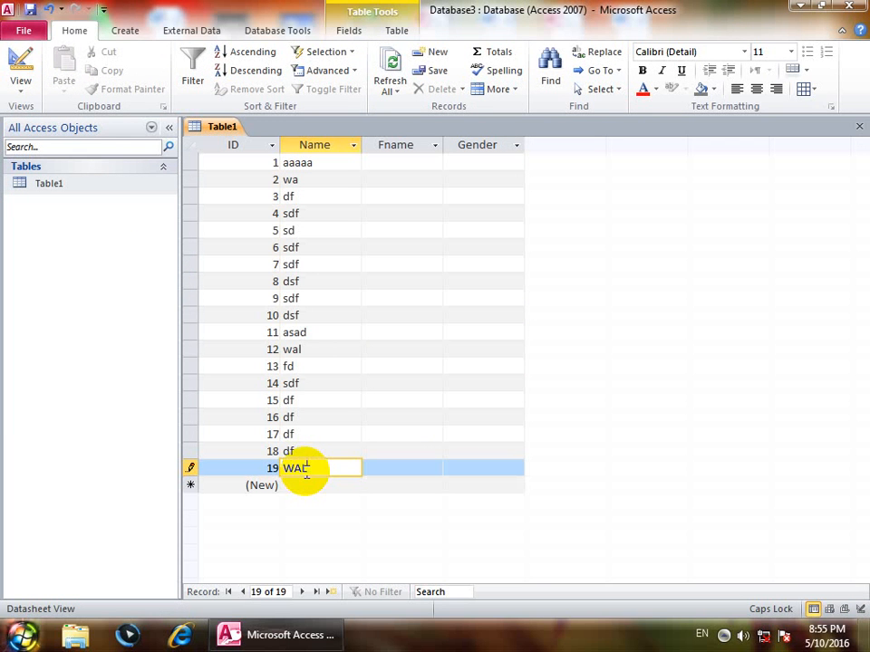
text(I)
key(Tab)
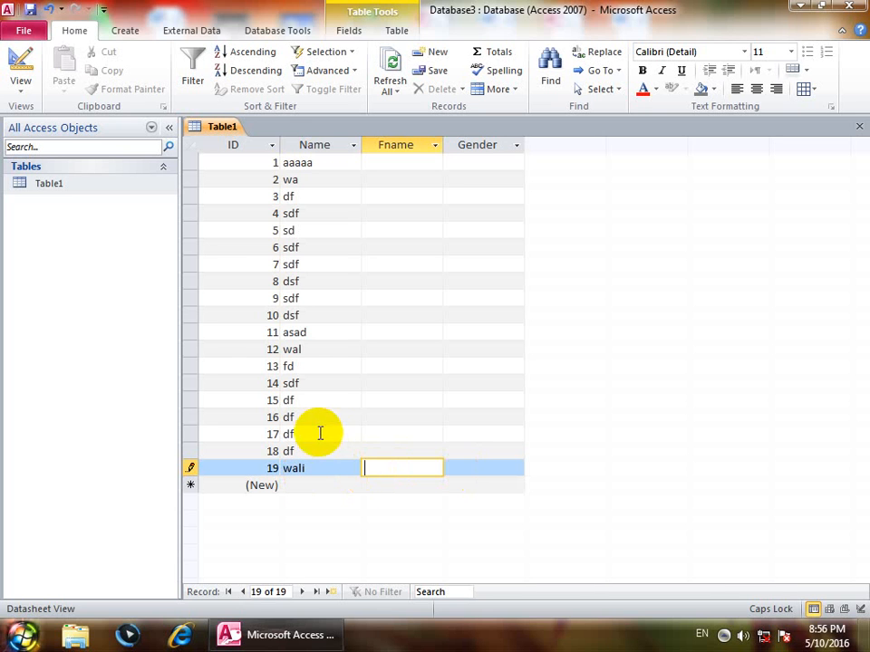
click(324, 299)
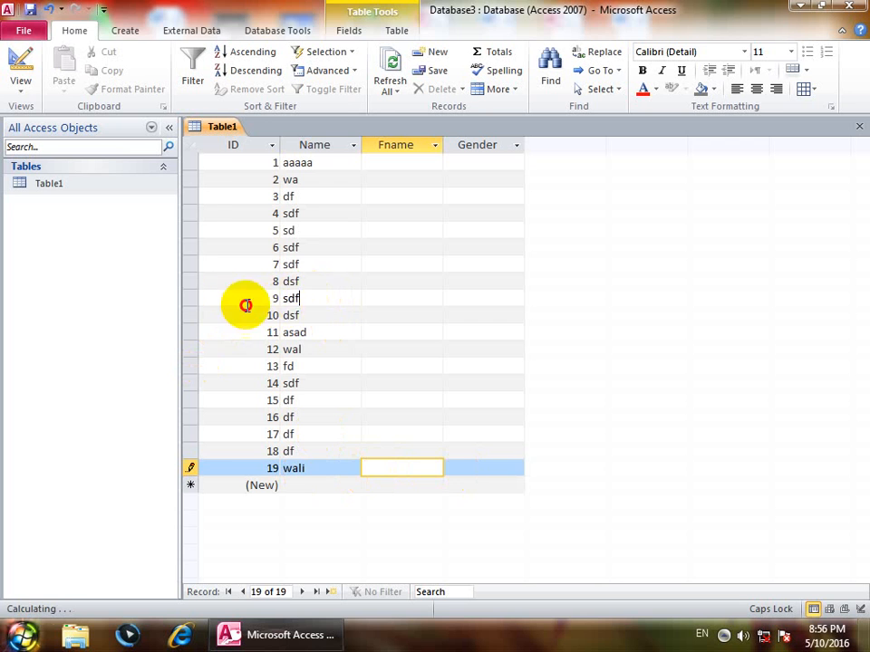
click(20, 91)
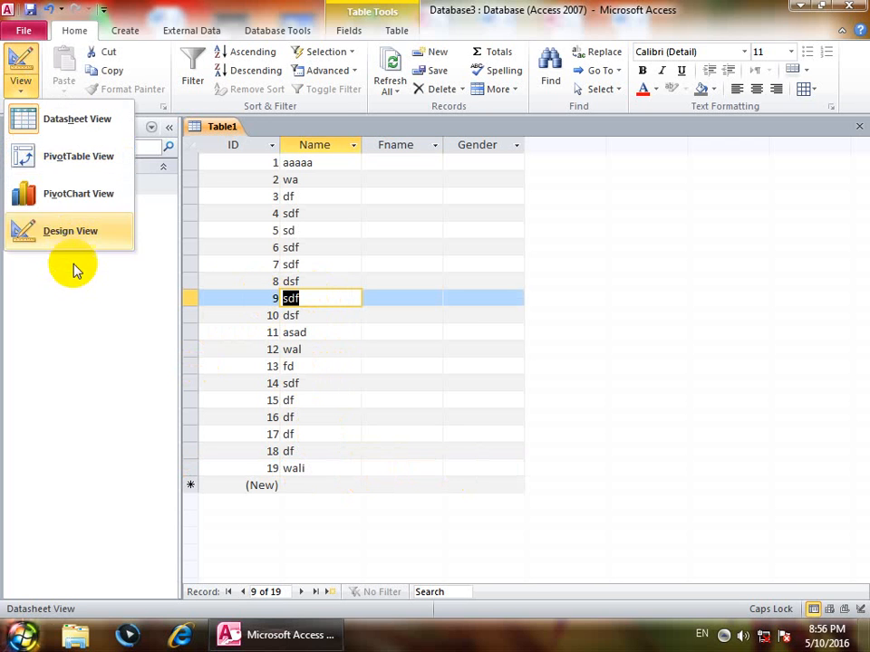
click(72, 229)
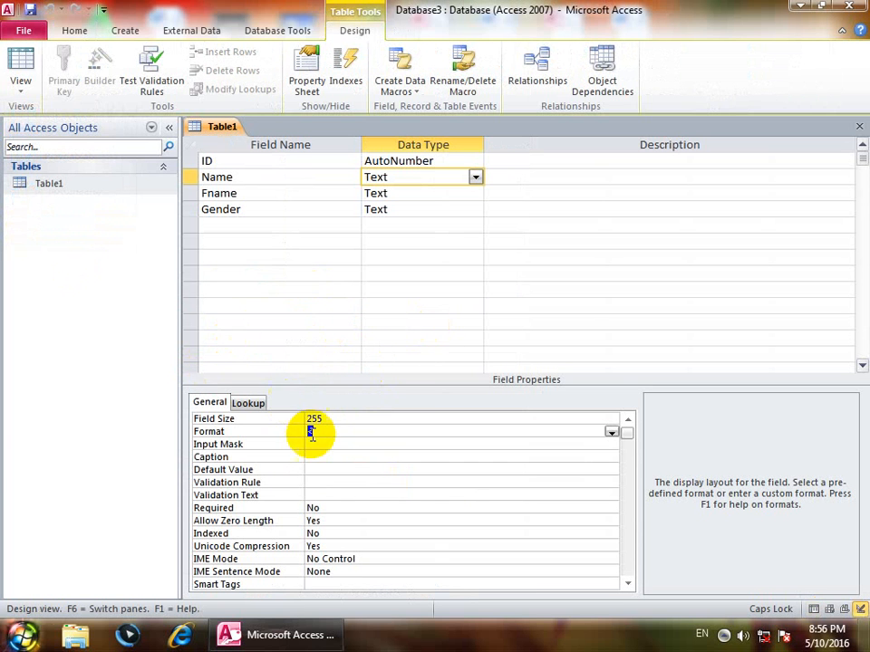
click(279, 432)
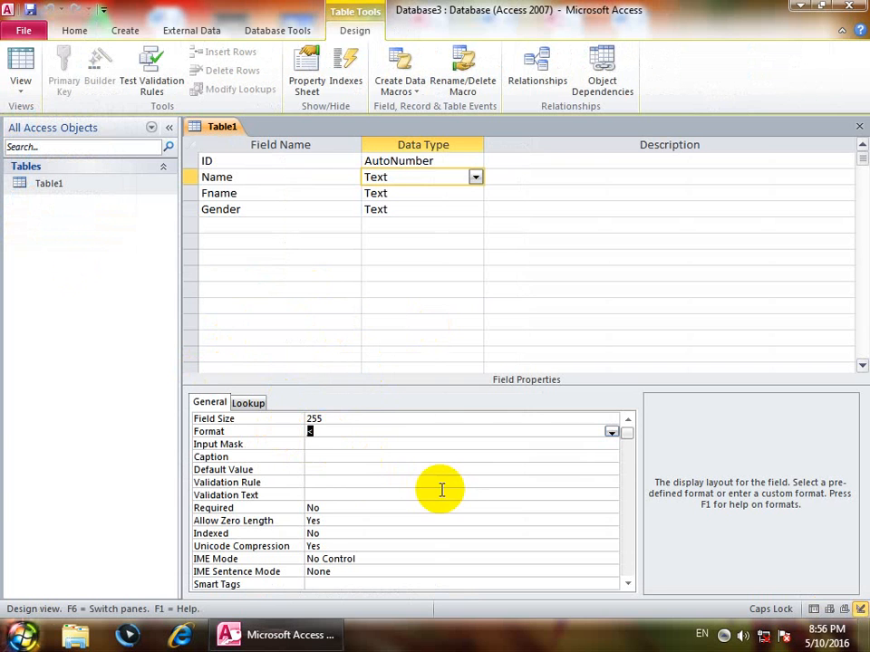
click(17, 57)
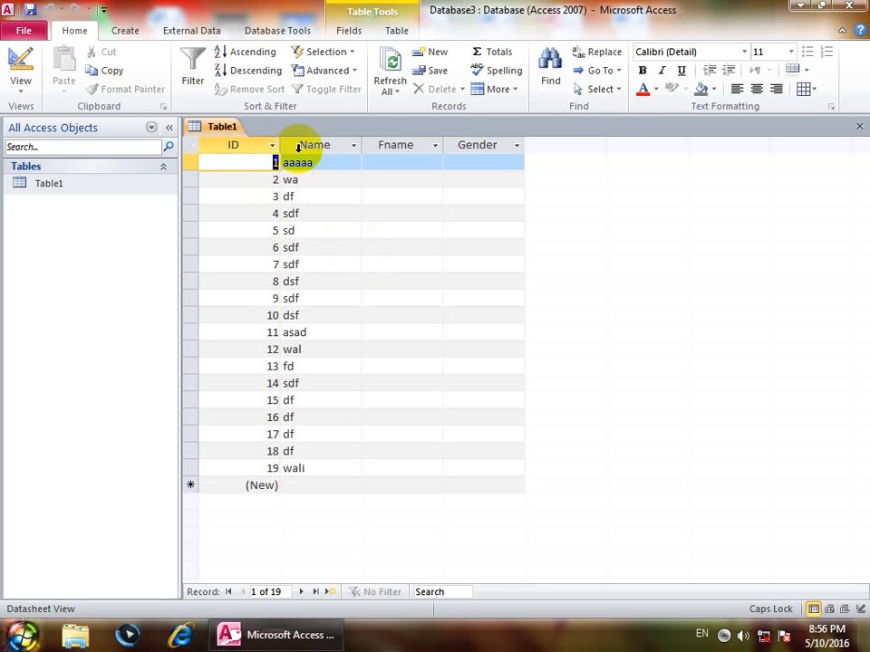
click(256, 178)
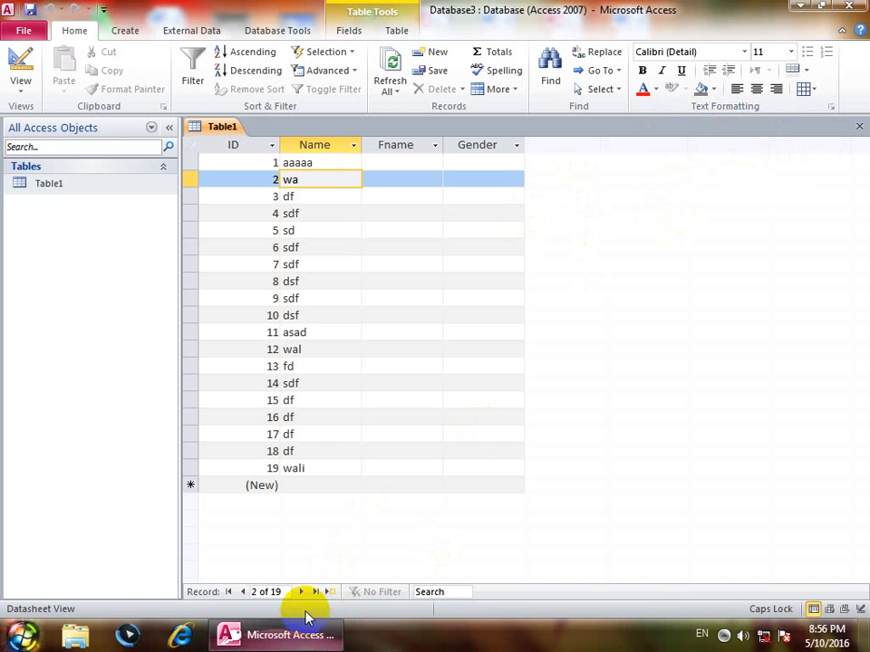
key(super+r)
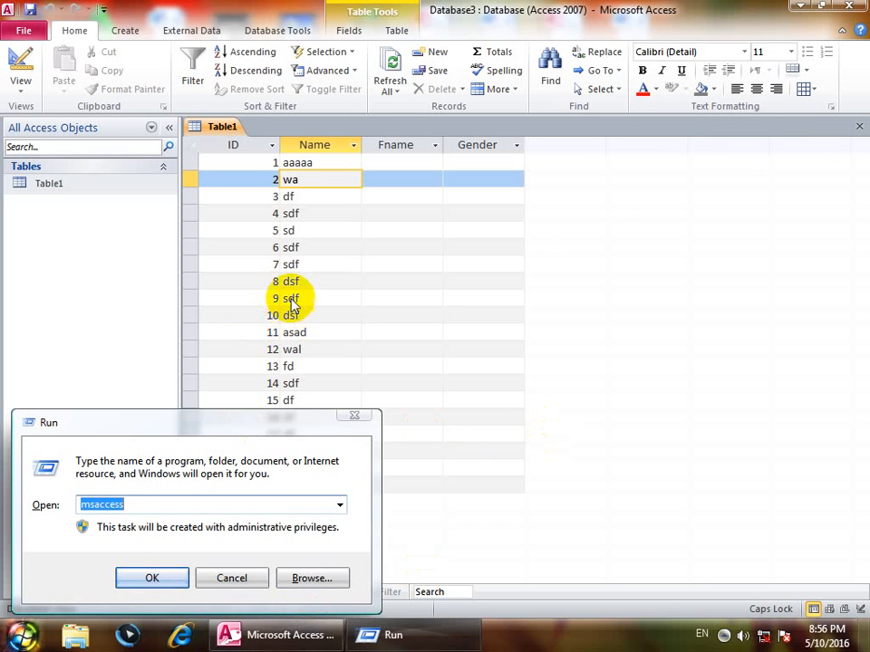
click(355, 415)
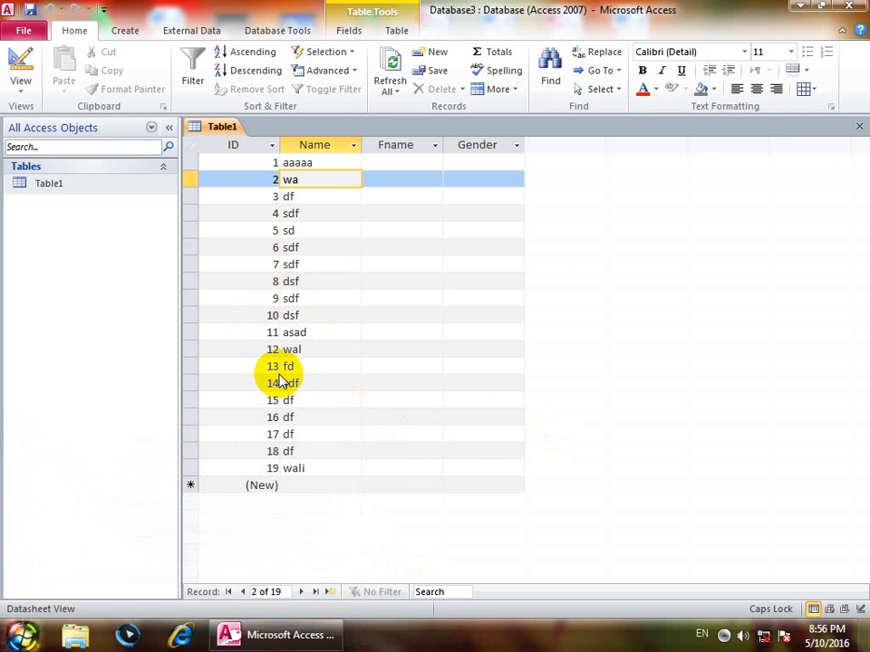
Clear the Name field's Format in Design view and save back to Datasheet view.
click(19, 86)
click(70, 232)
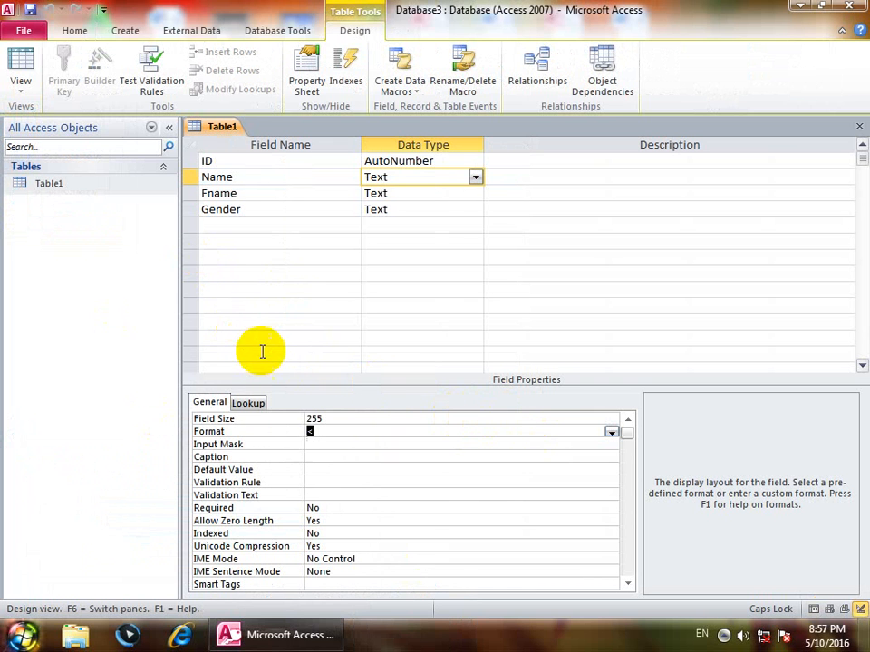
click(20, 66)
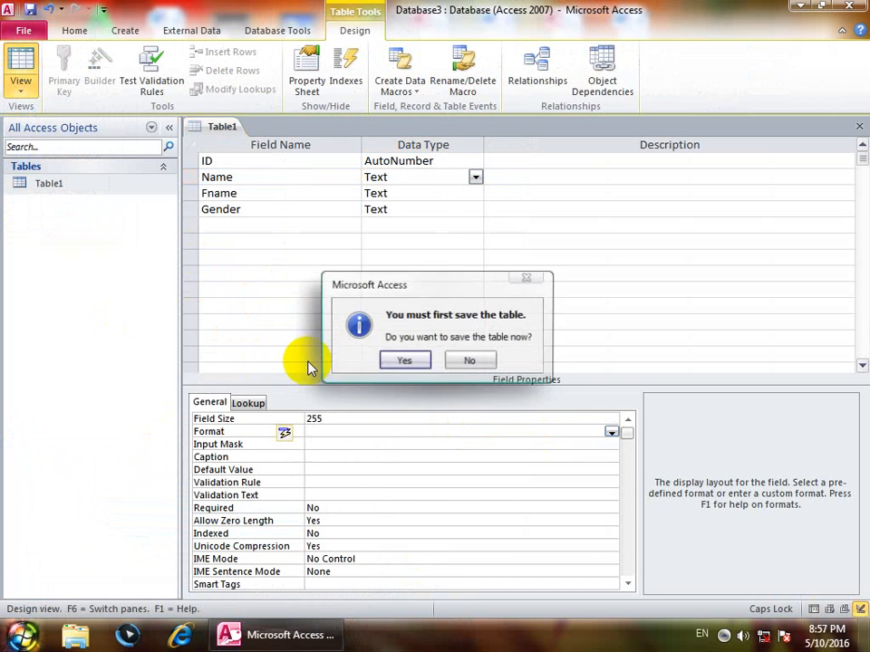
click(403, 360)
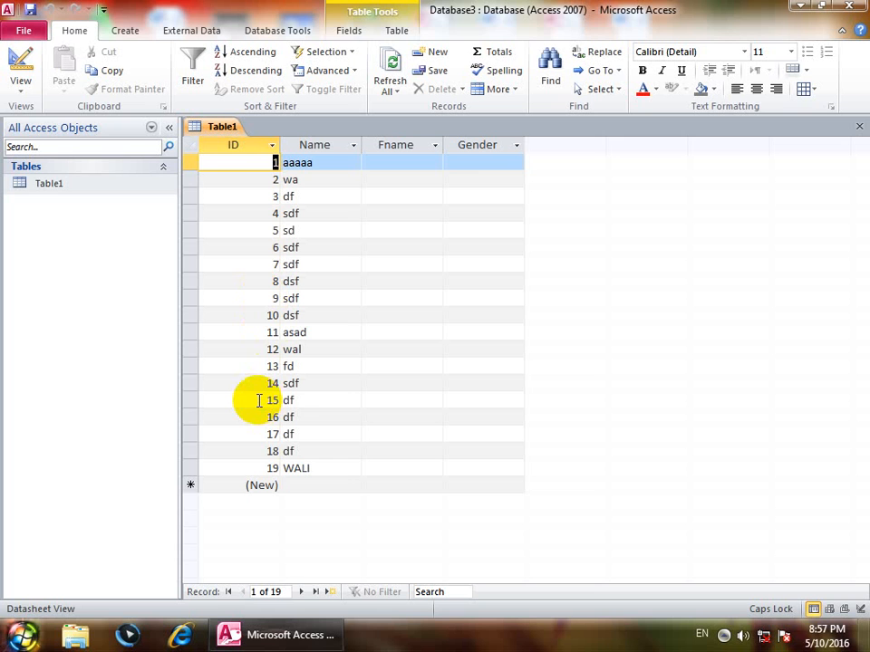
click(20, 86)
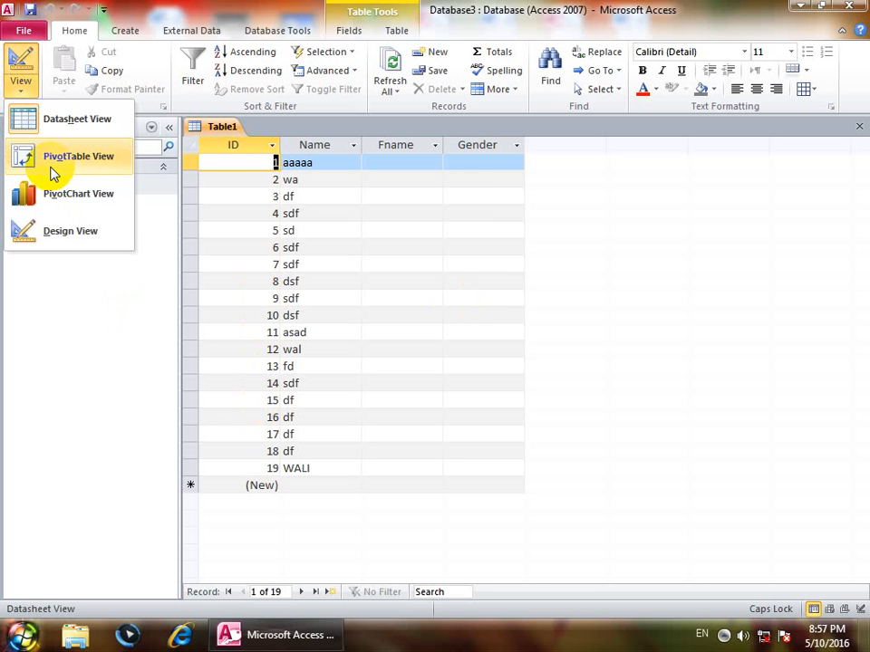
Review the Name and Fname field properties in Design view, then close Table1.
click(71, 234)
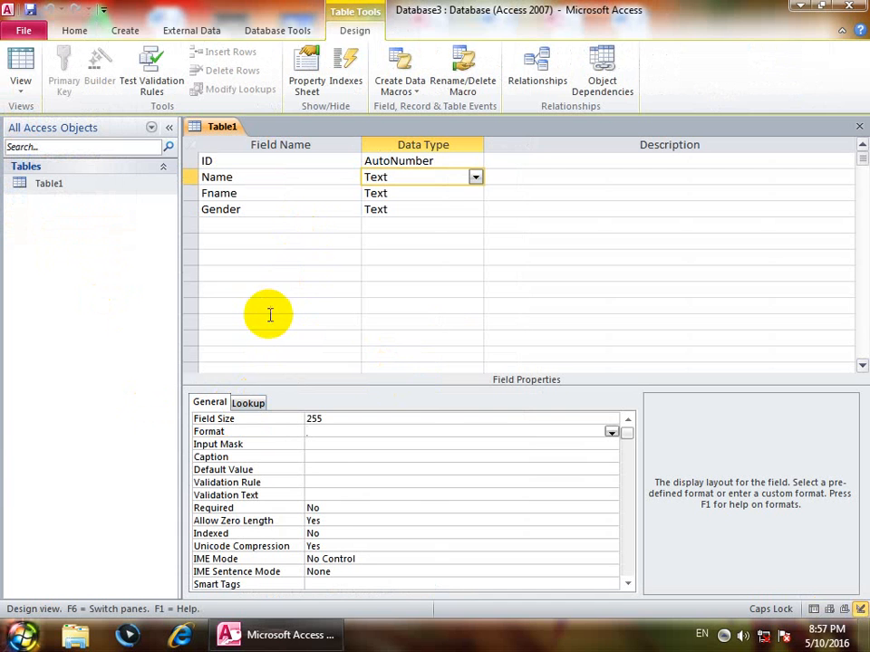
click(326, 444)
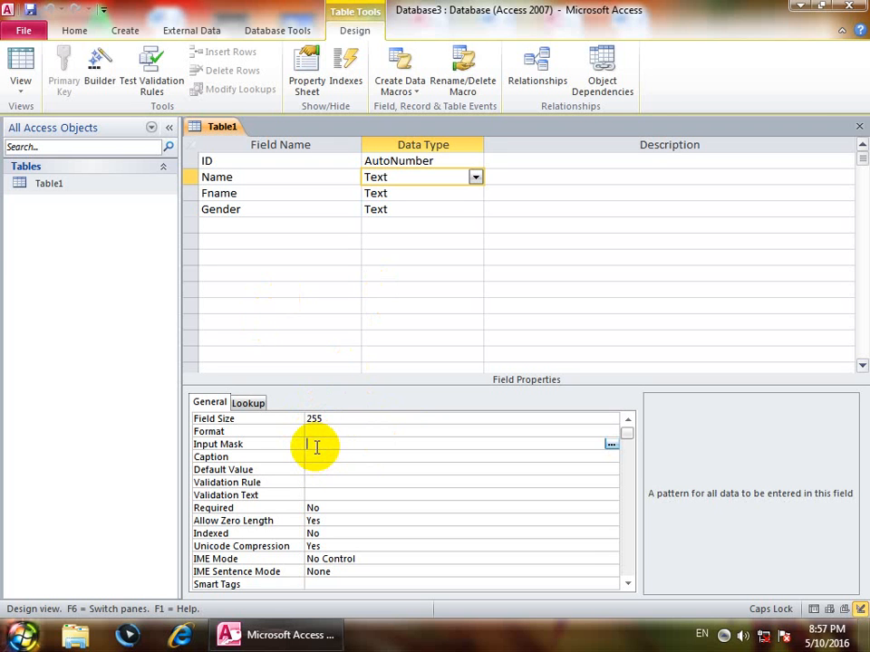
key(Up)
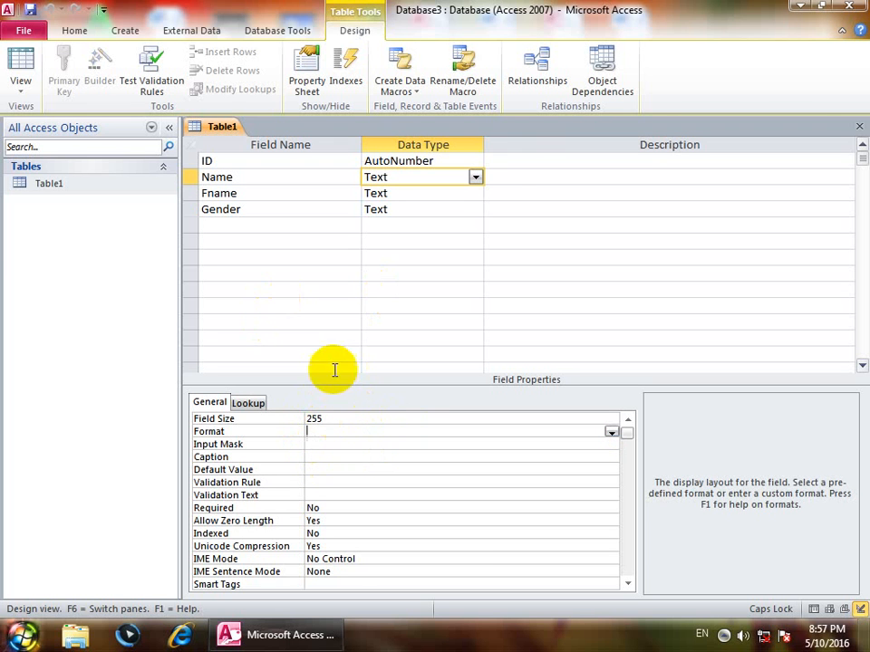
click(269, 227)
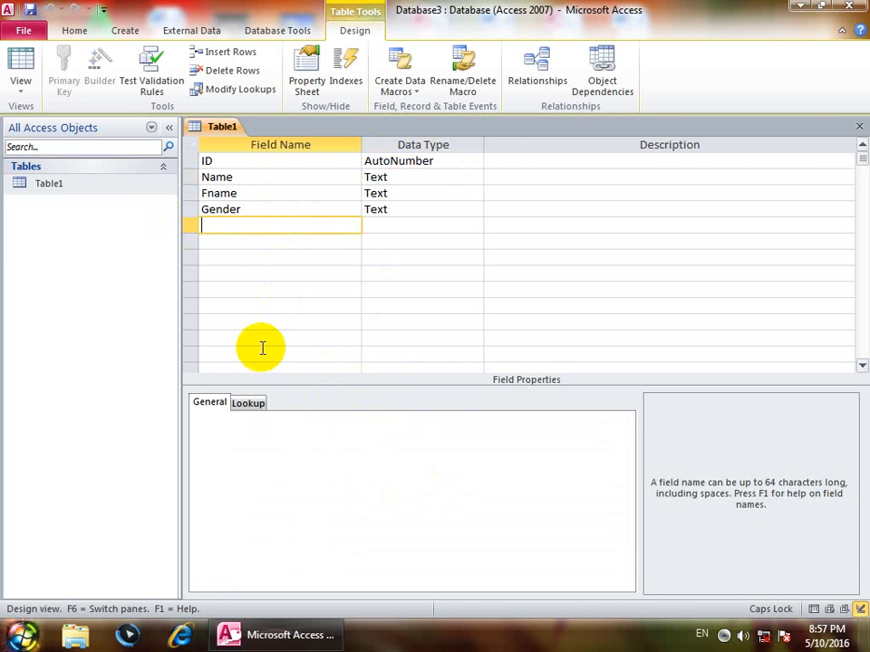
click(430, 193)
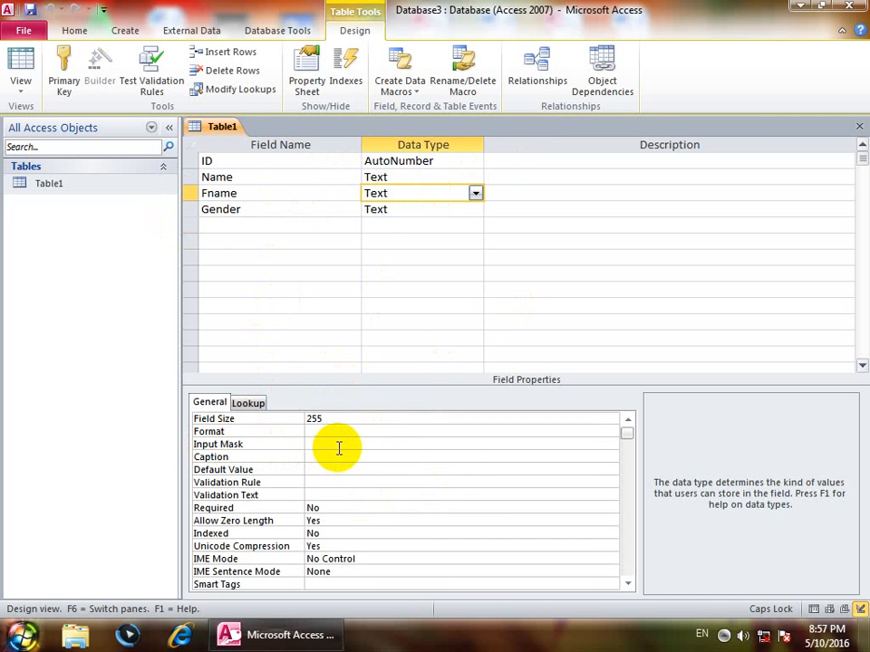
click(857, 126)
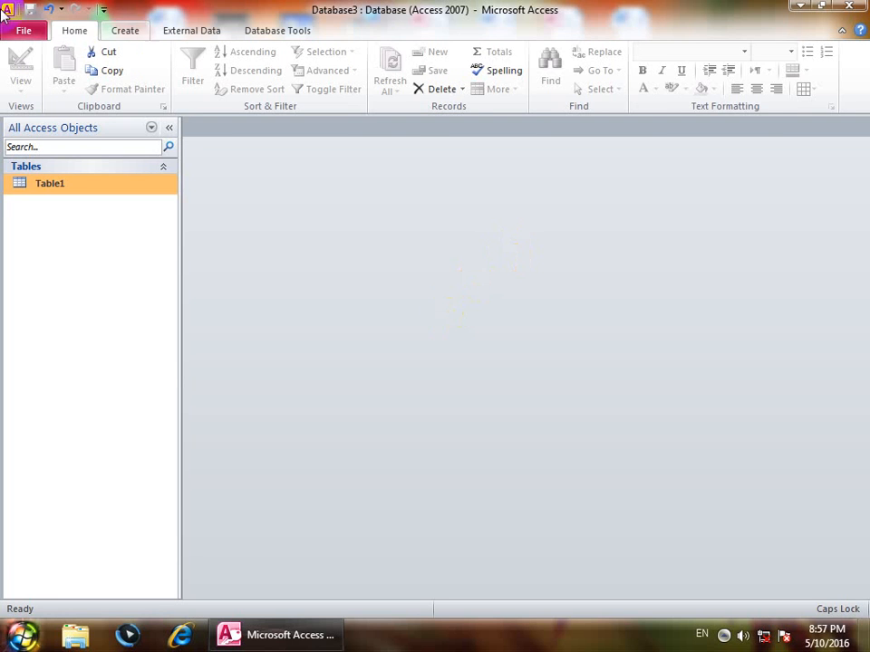
Start a new table design with an Email field of Hyperlink data type.
click(123, 29)
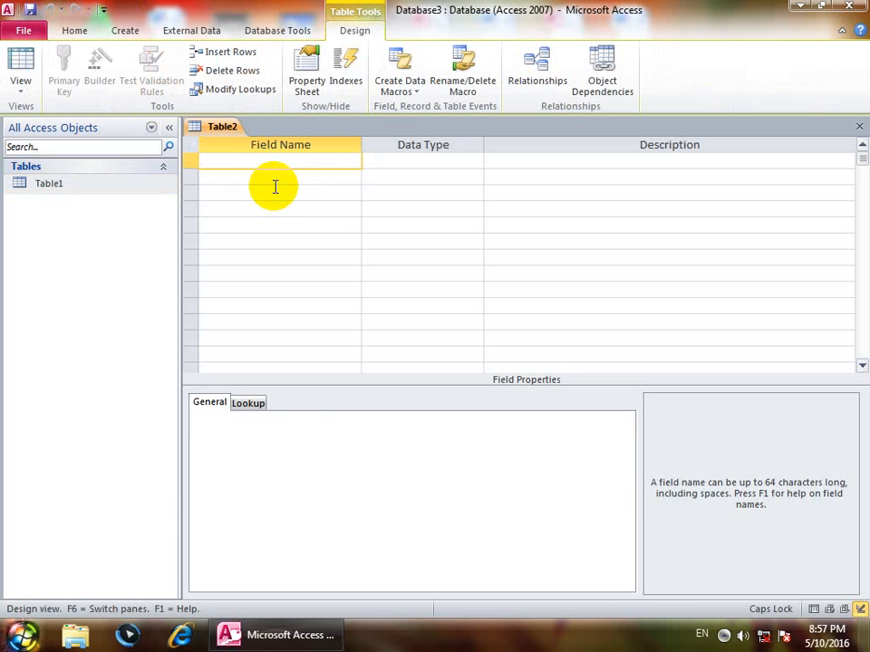
text(eMAIL)
key(Tab)
key(shift+Tab)
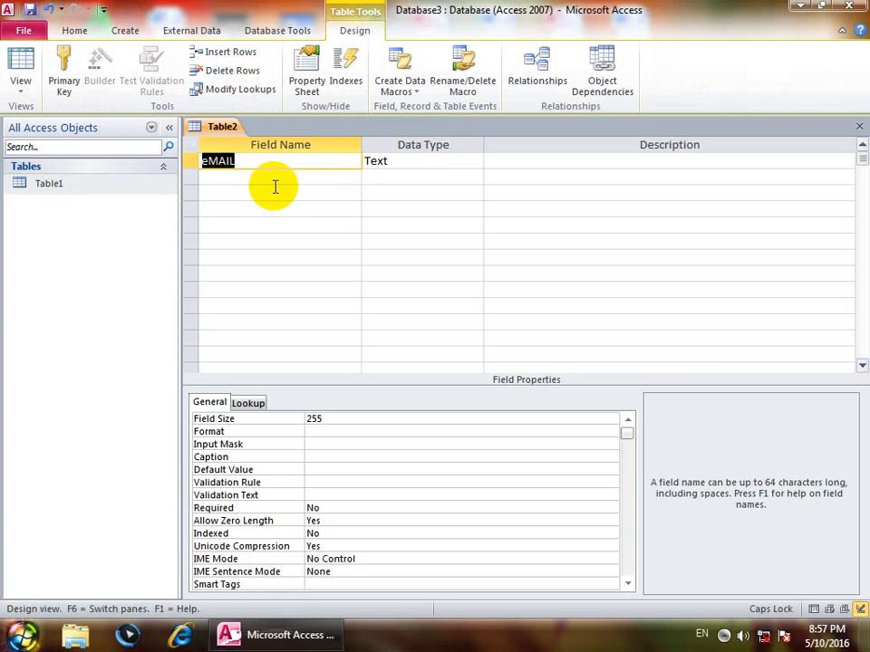
key(Delete)
text(E)
key(Caps_Lock)
text(mail)
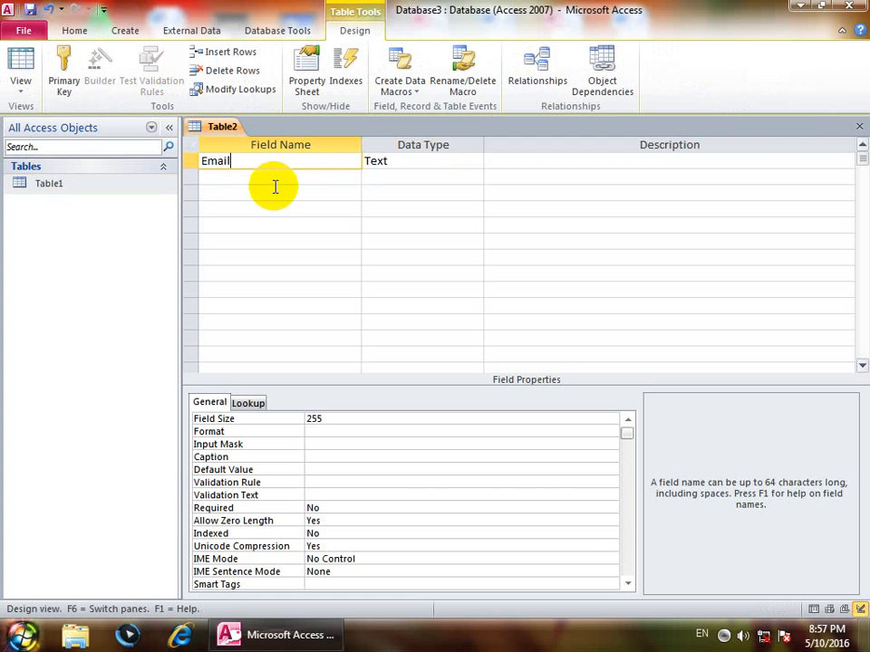
key(Tab)
text(h)
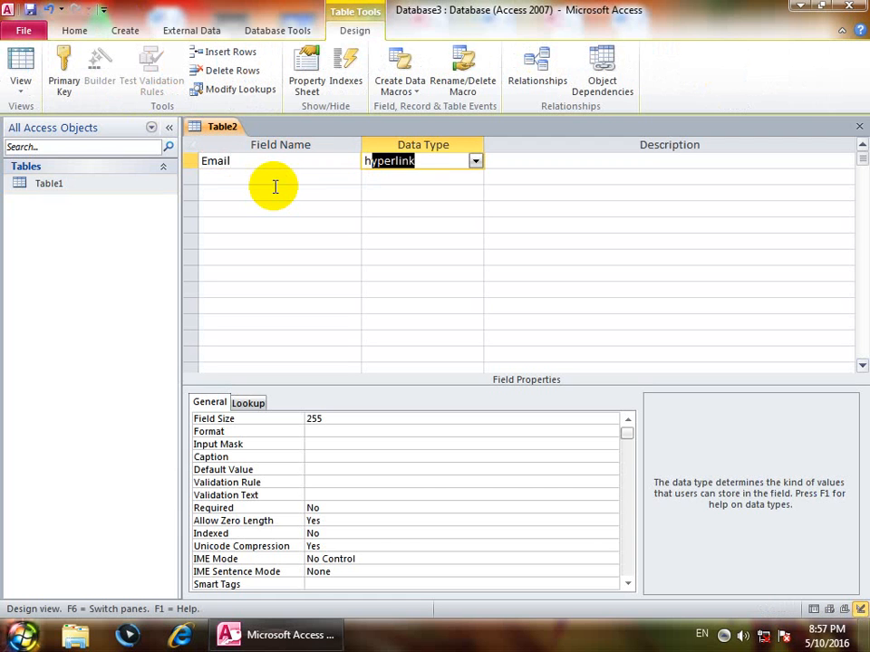
key(Tab)
key(shift+Tab)
Add a Password Text field and save the table as Table2 without a primary key.
click(274, 187)
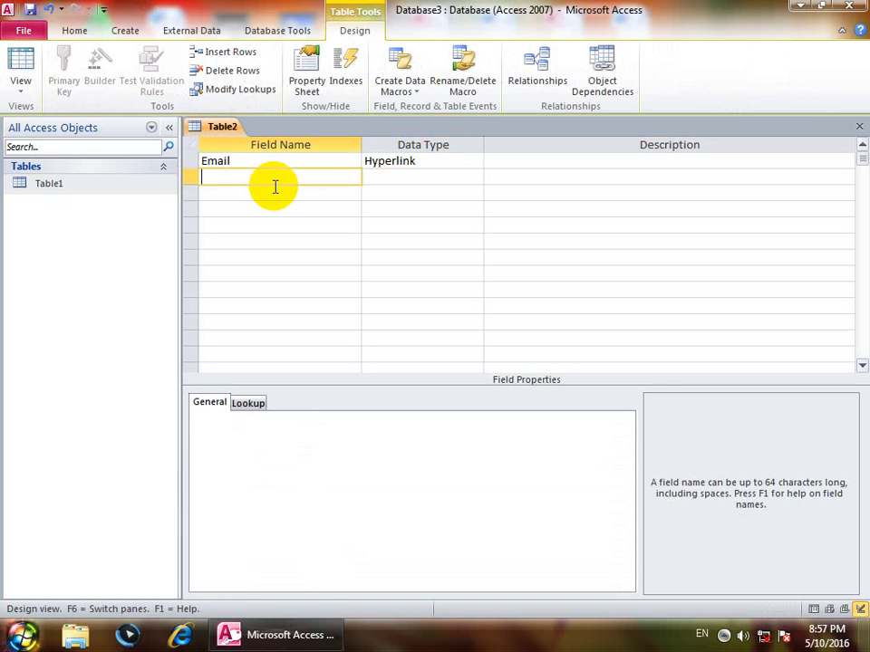
text(Password)
key(Tab)
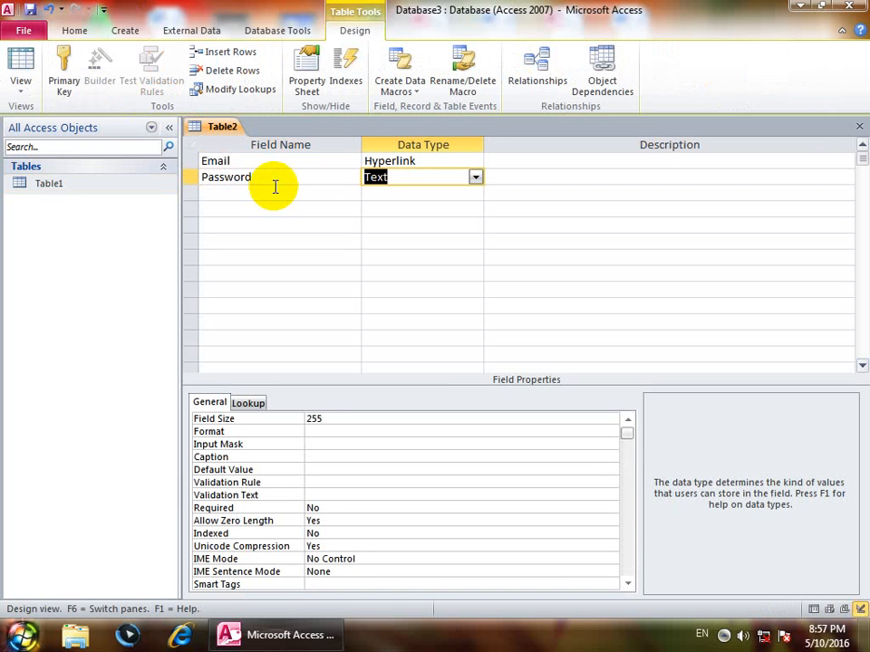
click(859, 128)
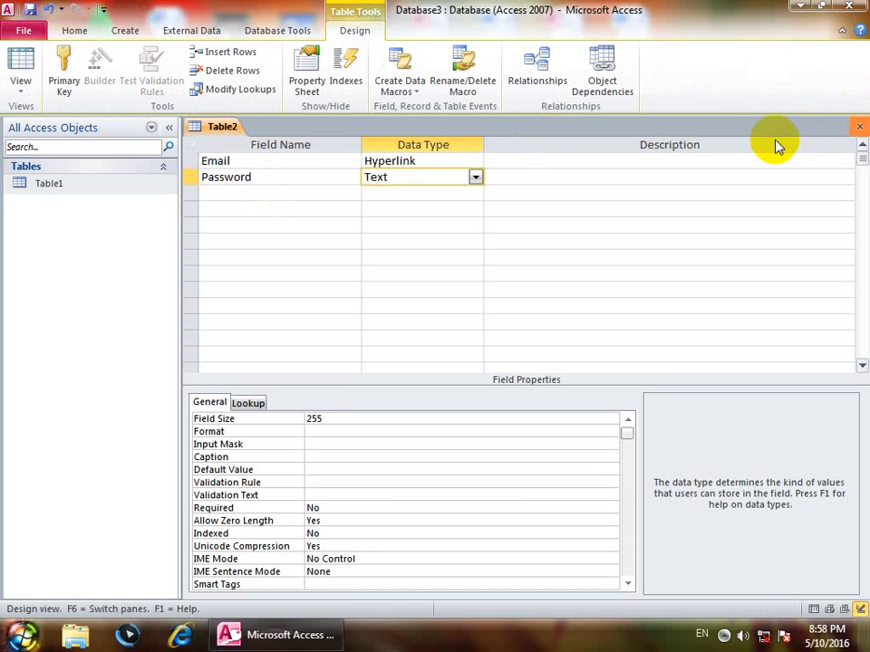
click(393, 357)
click(437, 249)
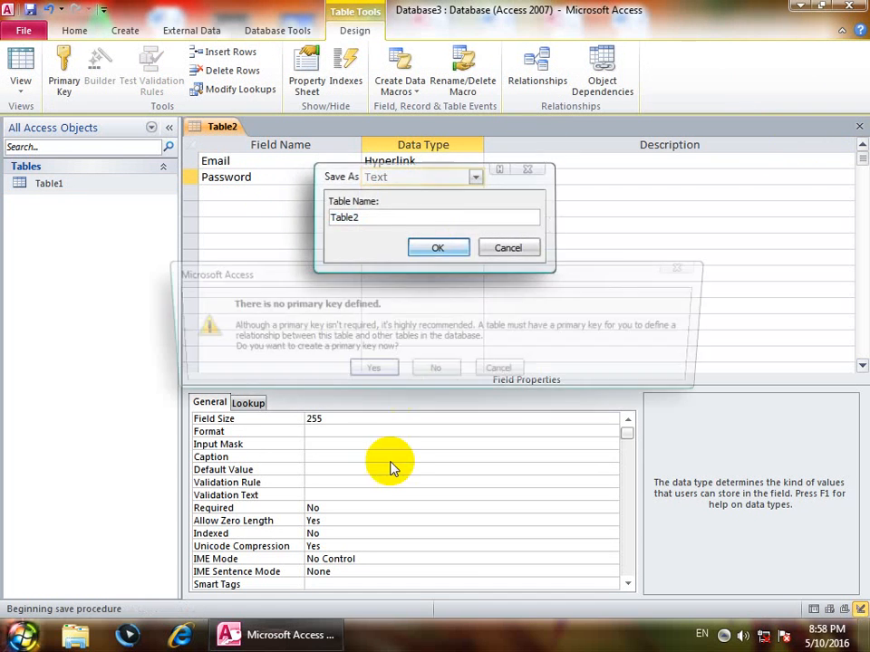
click(436, 368)
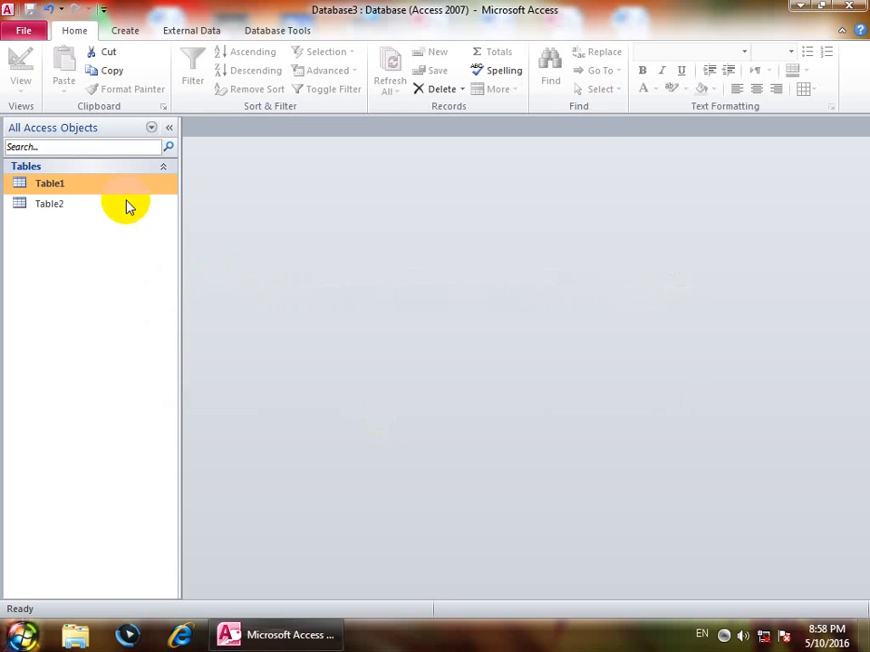
Open Table2 and enter a sample e-mail address and a sample password as the first record.
double_click(90, 203)
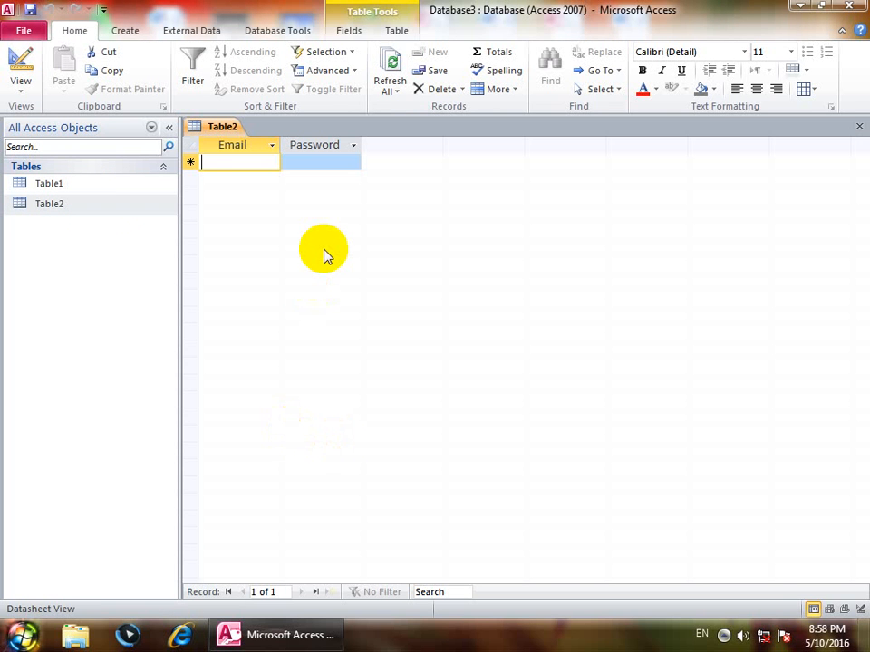
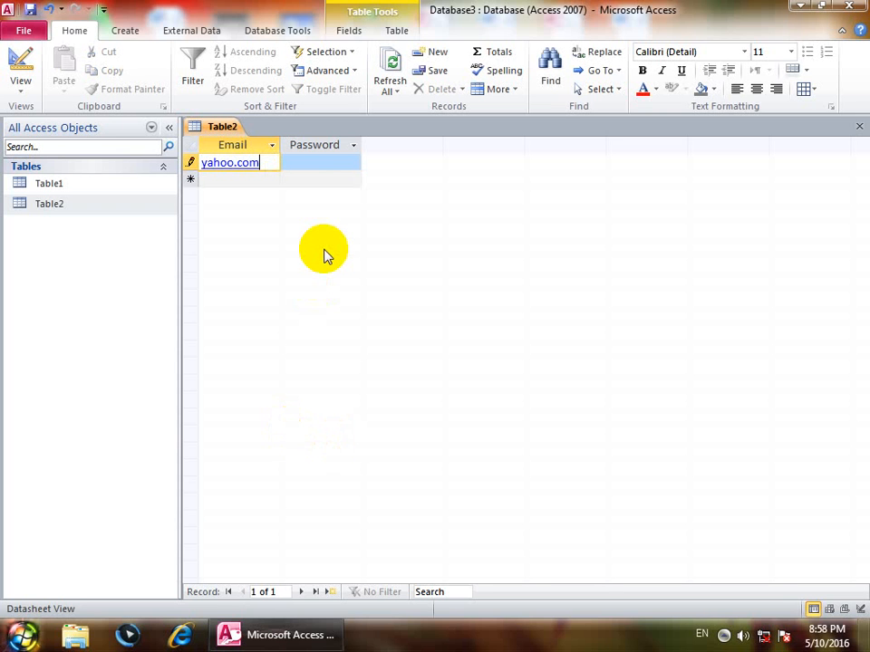
click(312, 160)
text(asdsd)
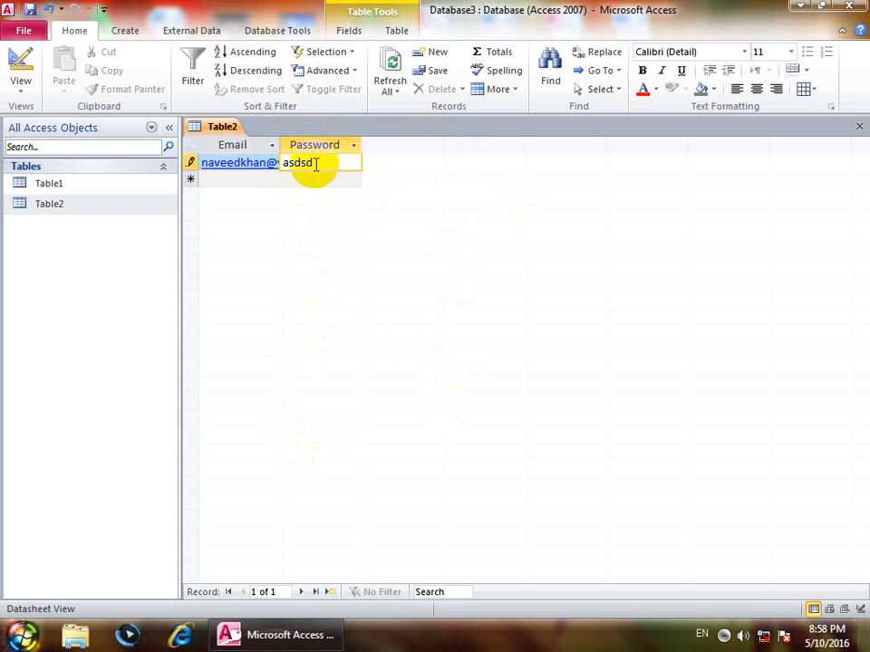
drag(321, 166, 247, 164)
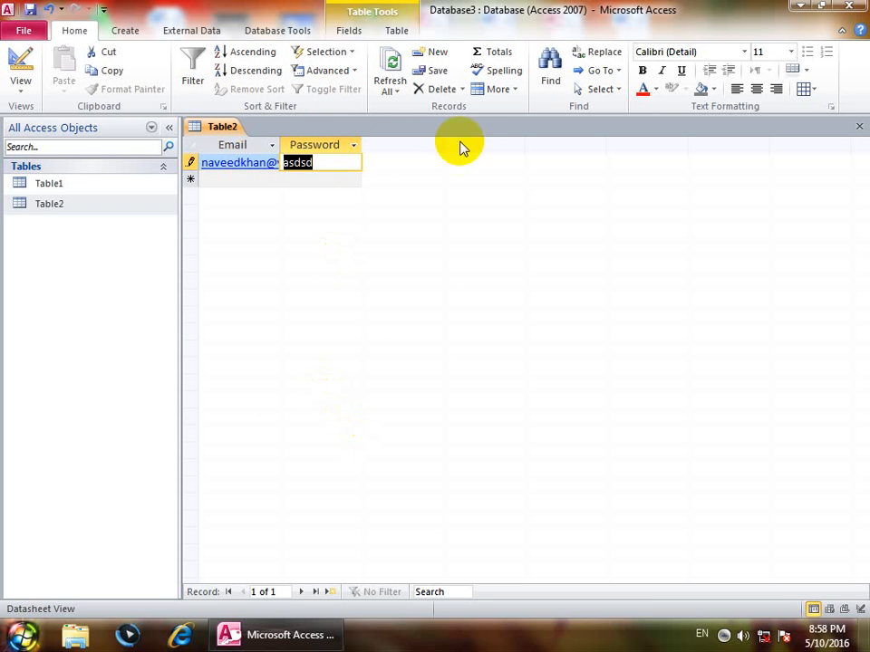
click(18, 65)
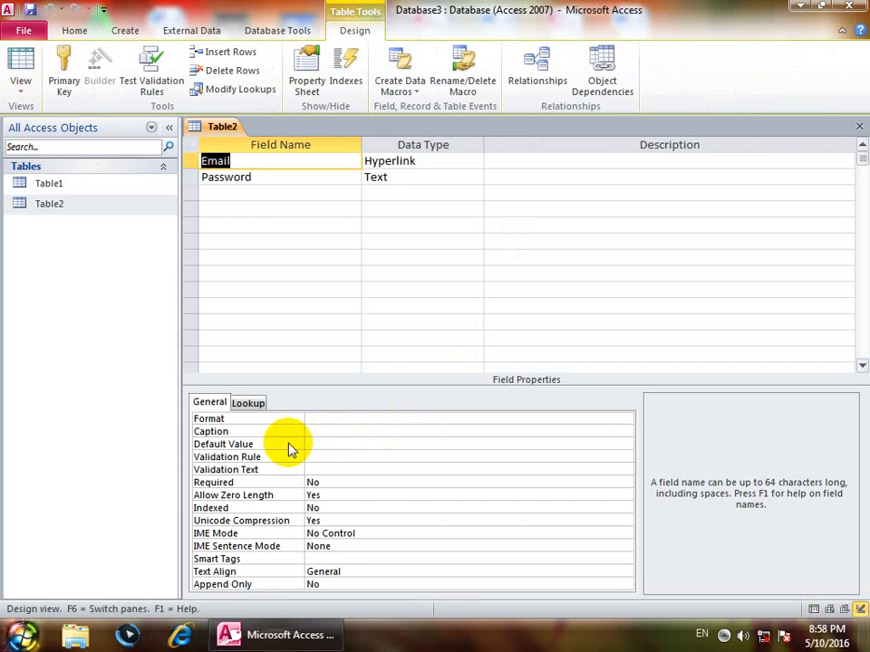
Set the Password field's Input Mask to Password and save Table2 back in Datasheet view.
click(406, 177)
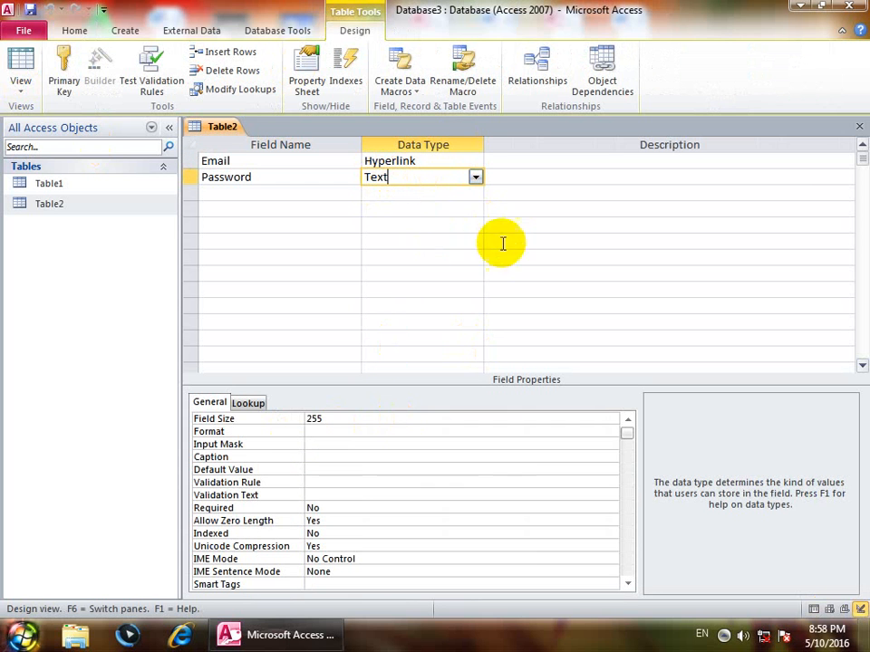
click(335, 443)
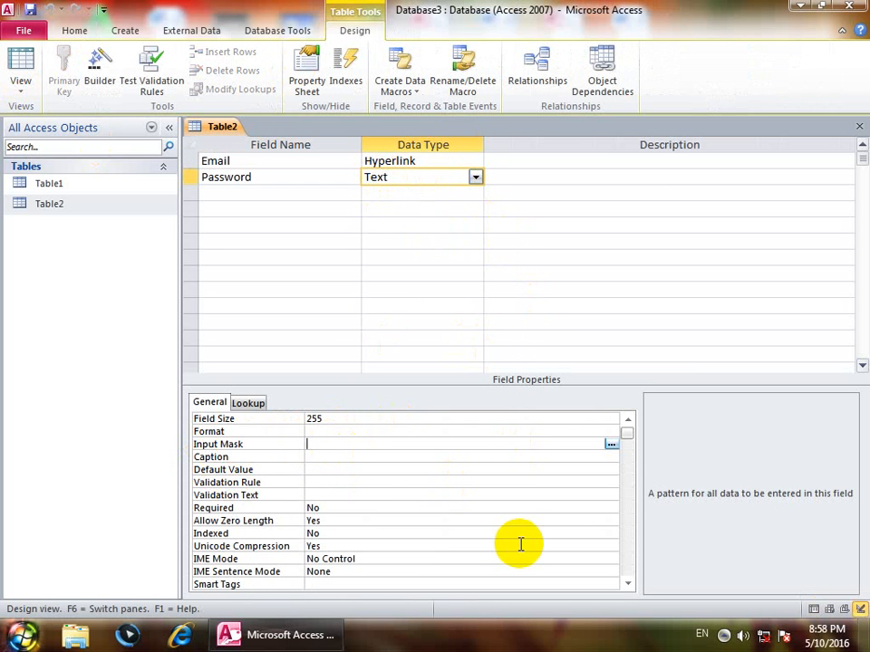
text(password)
key(BackSpace)
text(d)
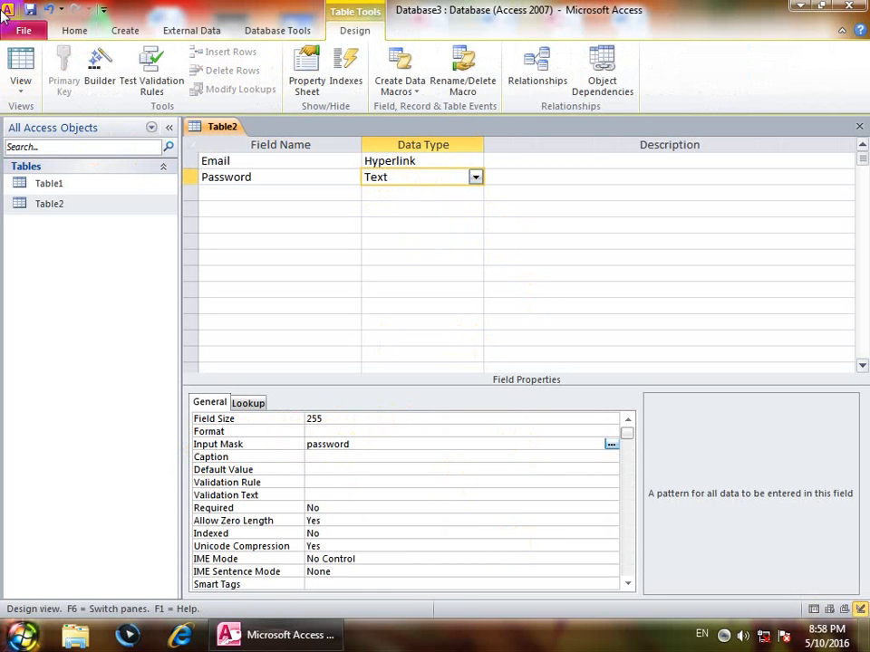
click(20, 67)
click(423, 361)
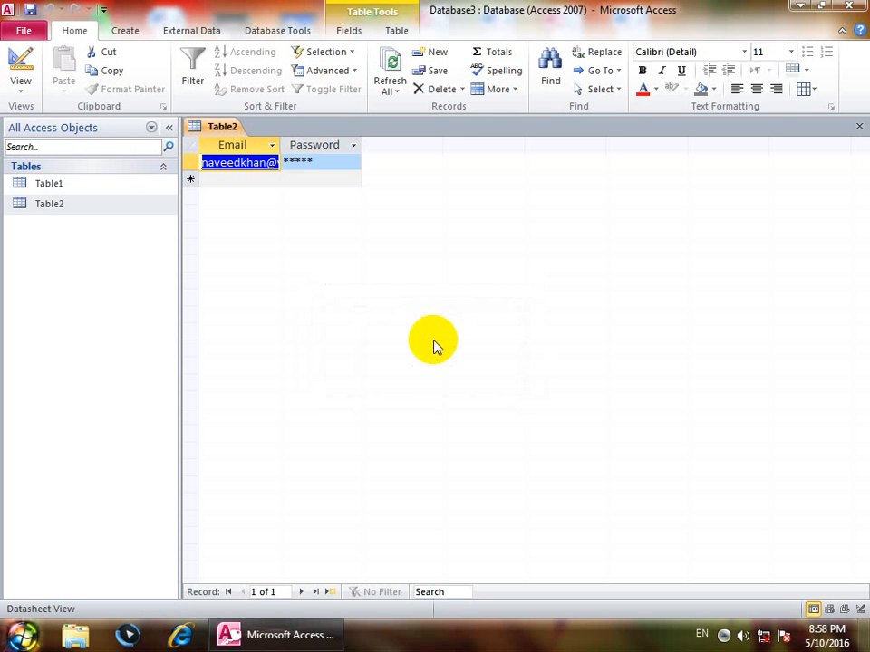
Enter passwords for three more records, which now display as asterisks.
click(316, 181)
text(******)
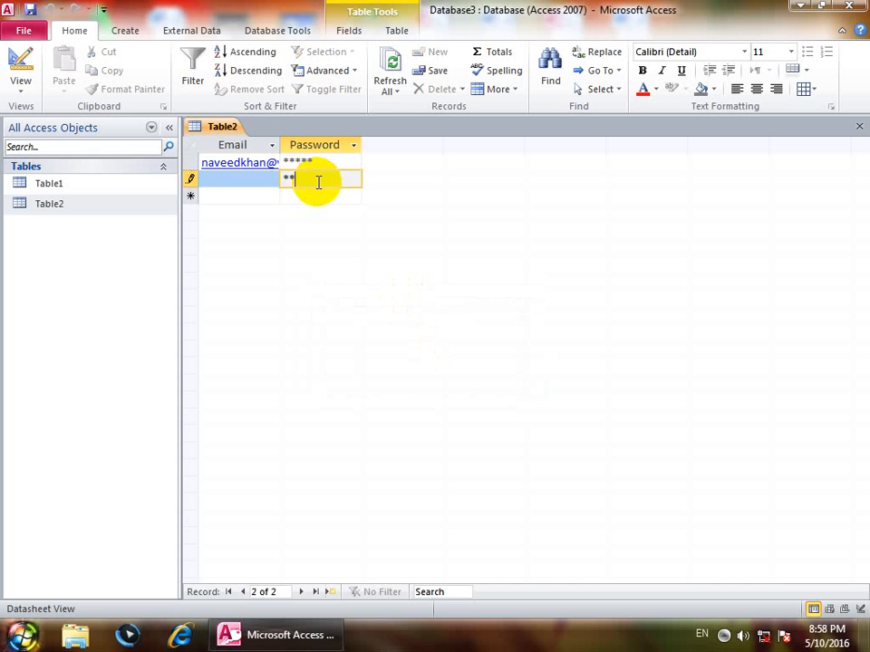
key(Down)
text(*******)
key(Down)
text(*********)
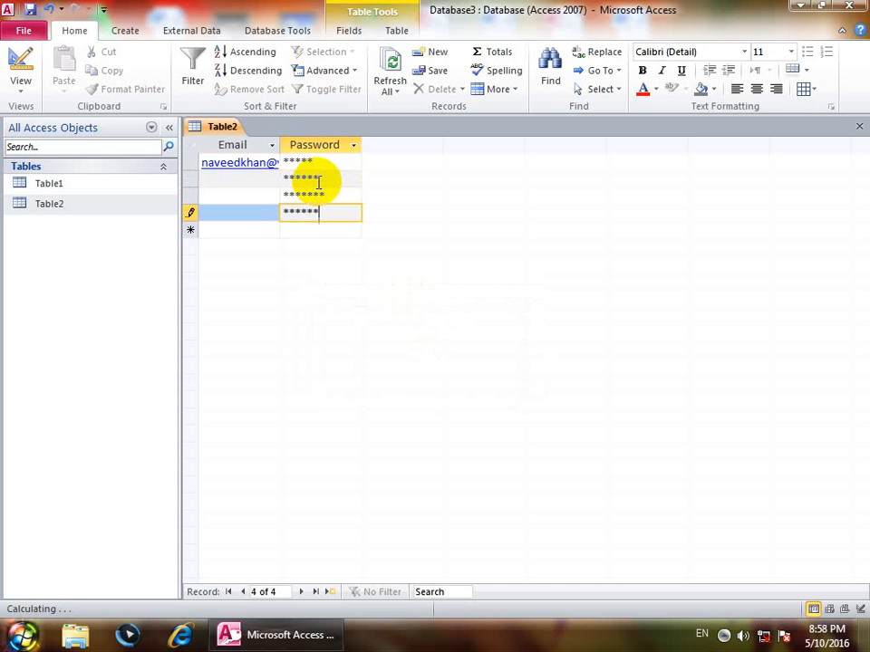
key(Down)
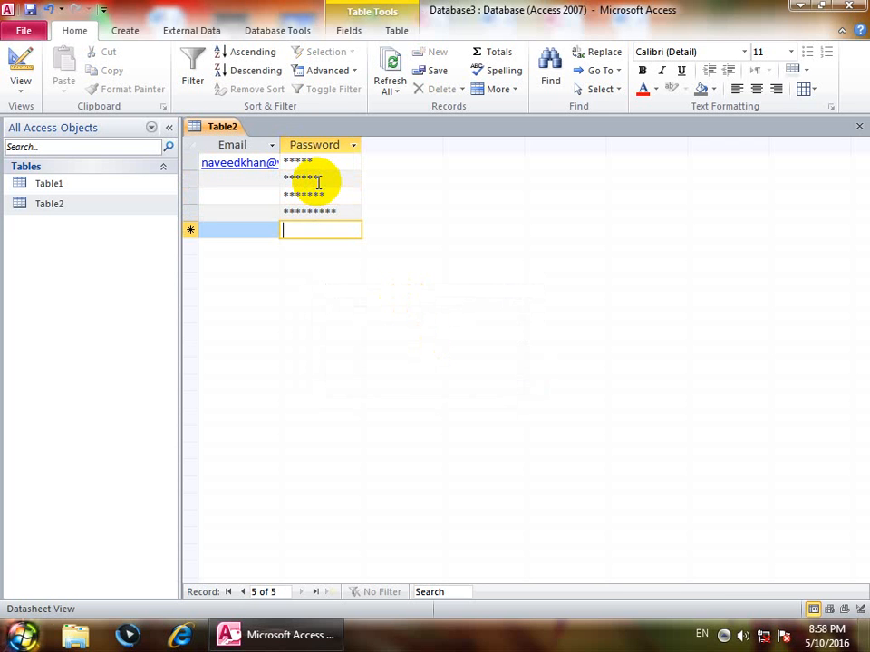
click(21, 83)
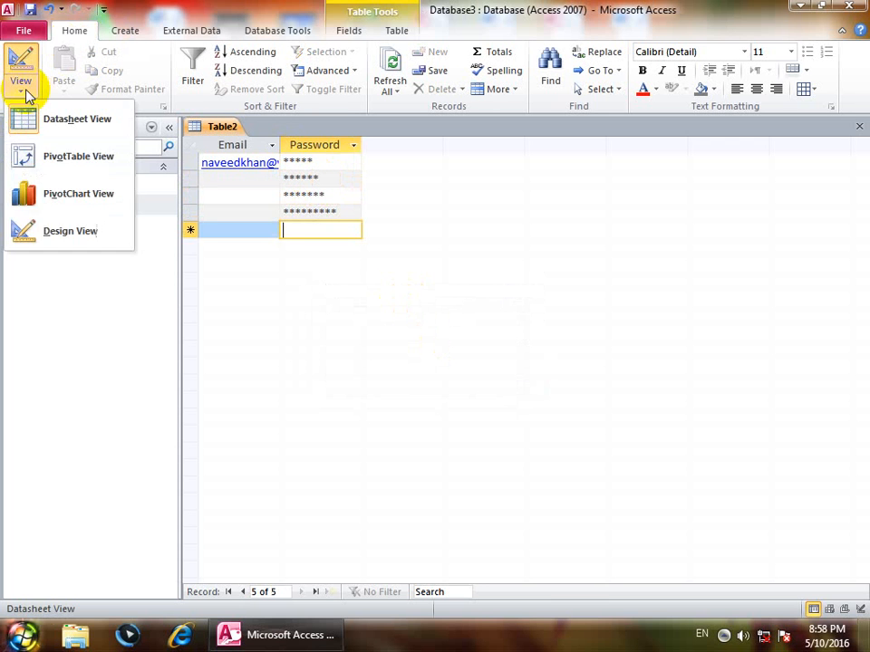
In Design view, add a third field named Phone with Text data type.
click(53, 228)
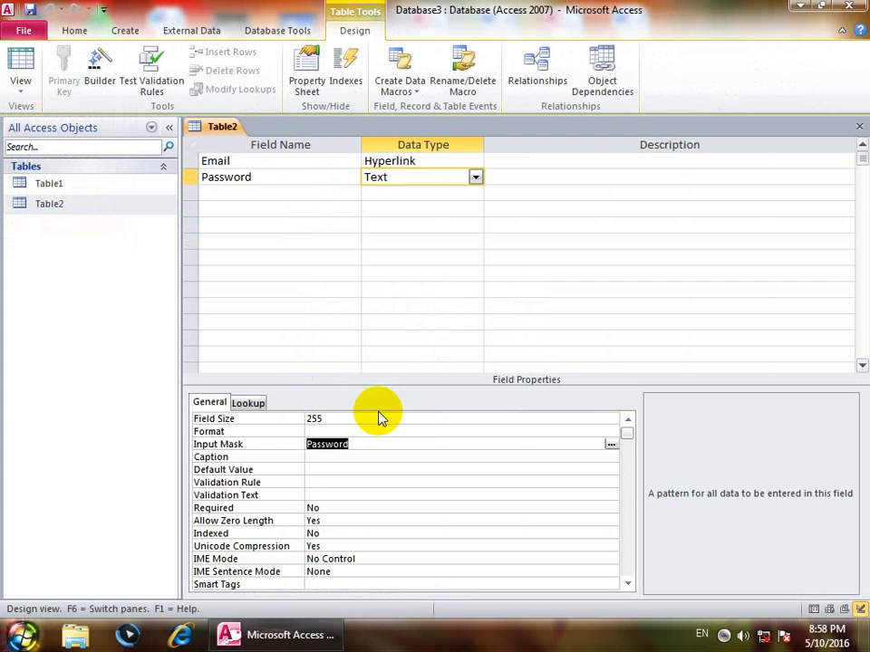
click(260, 190)
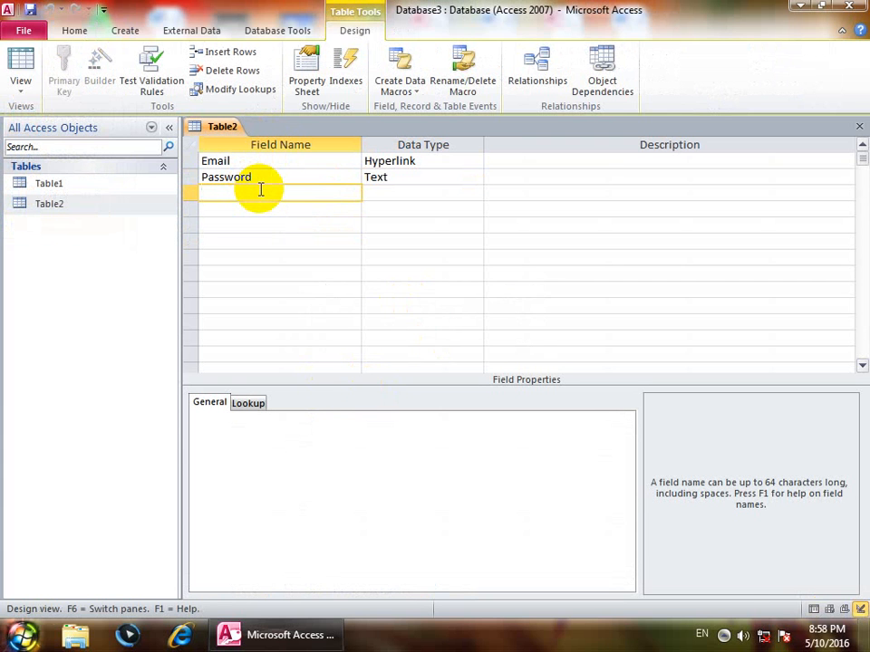
key(Caps_Lock)
text(pHONE)
key(BackSpace)
key(BackSpace)
key(BackSpace)
key(BackSpace)
key(BackSpace)
key(Caps_Lock)
text(Phone)
key(Tab)
text(t)
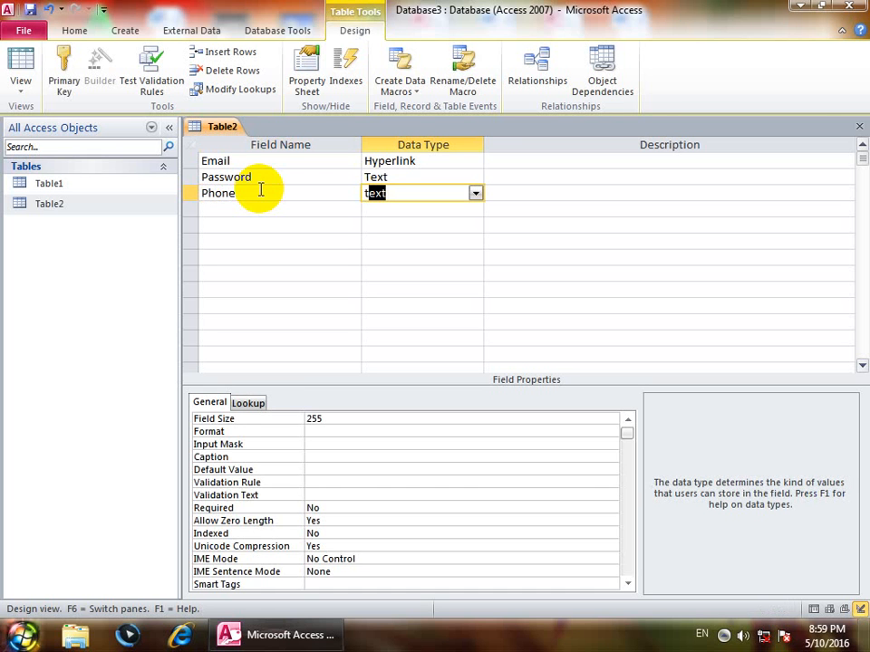
key(BackSpace)
key(BackSpace)
key(Escape)
Type the Phone field's input mask as (0000)-(000)-(000.
click(316, 444)
mouse_move(863, 635)
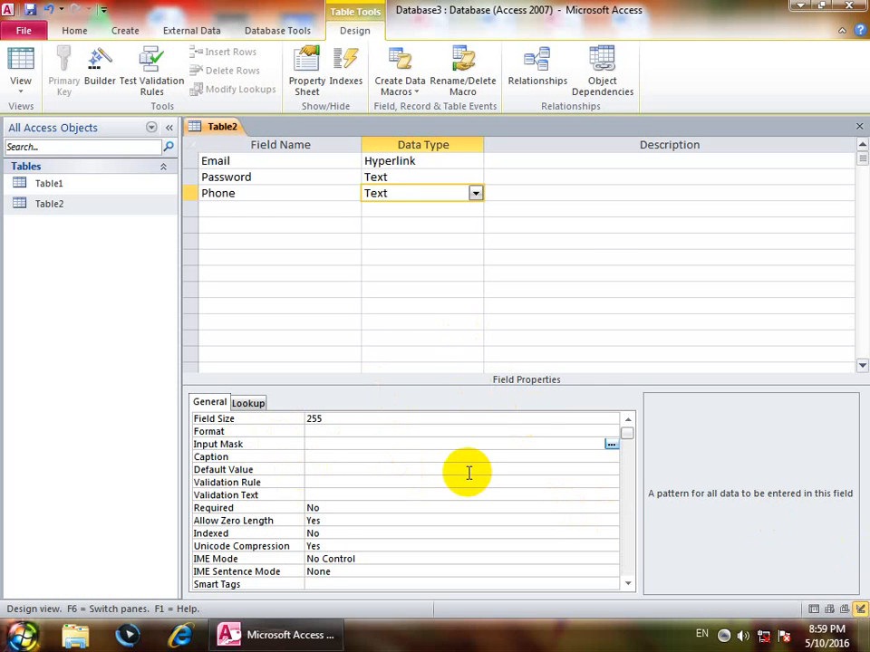
text((0000)-9)
key(BackSpace)
text((000)-(000)
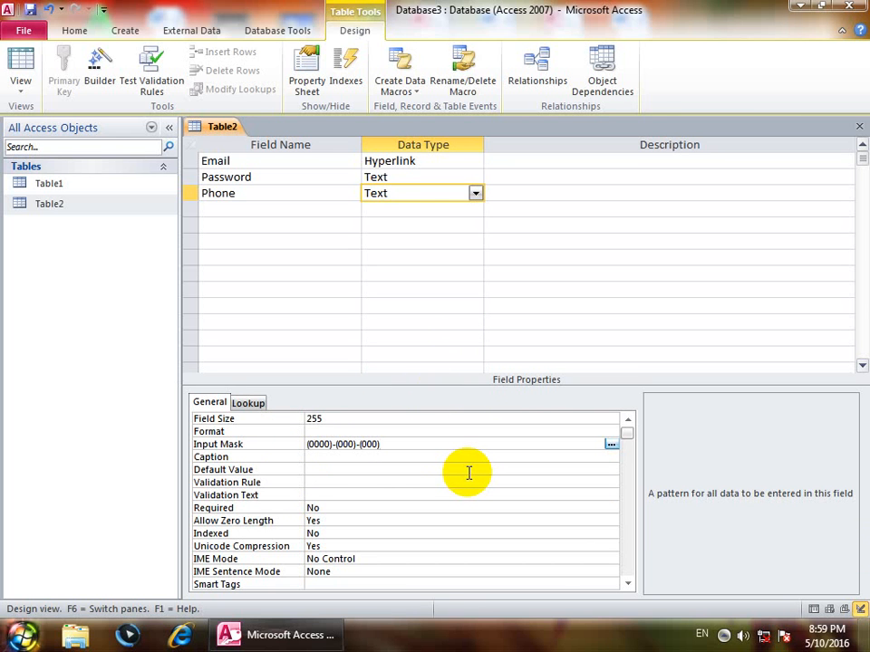
Close the Phone mask's final parenthesis and save Table2 into Datasheet view.
text())
click(20, 66)
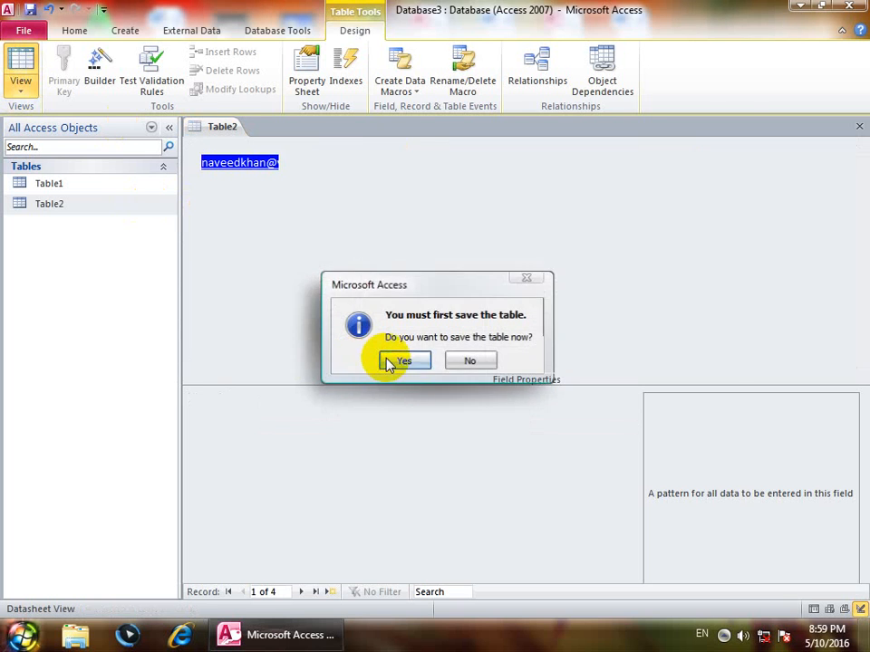
click(389, 362)
Enter sample 10-digit phone numbers for the four records using the new mask.
click(369, 165)
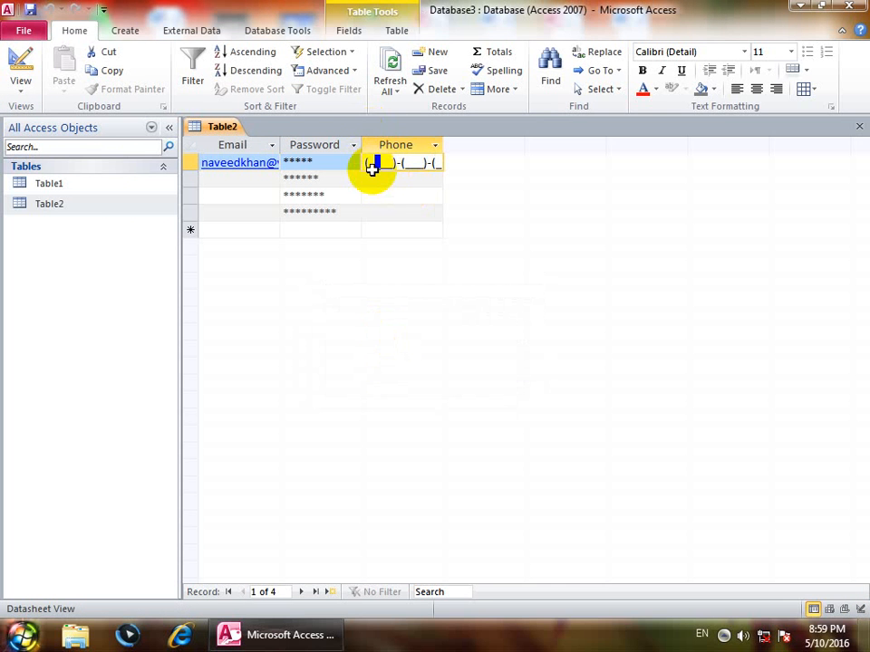
text(0342345345)
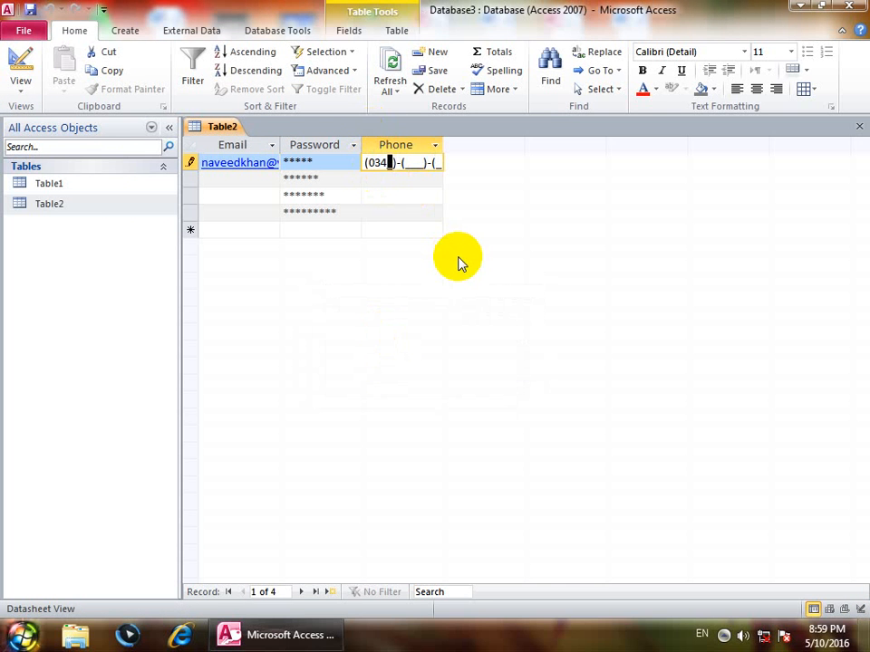
key(Down)
text(0453453453)
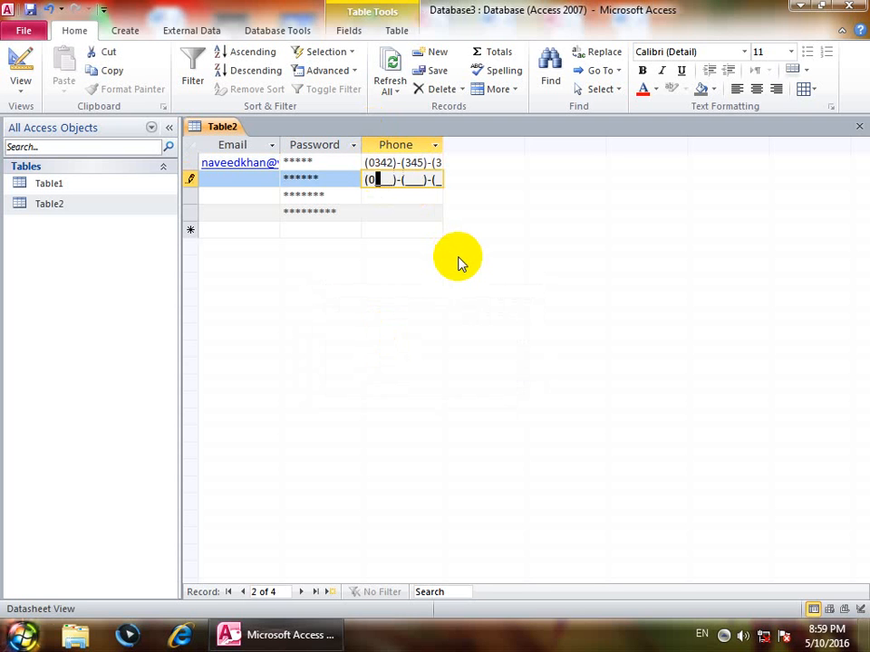
key(Down)
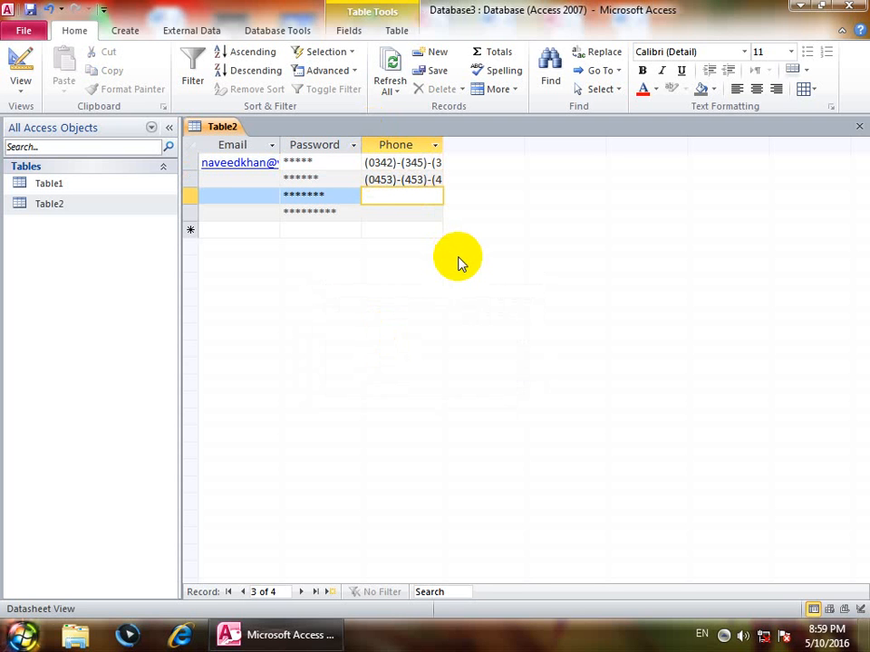
text(0435345345)
key(Down)
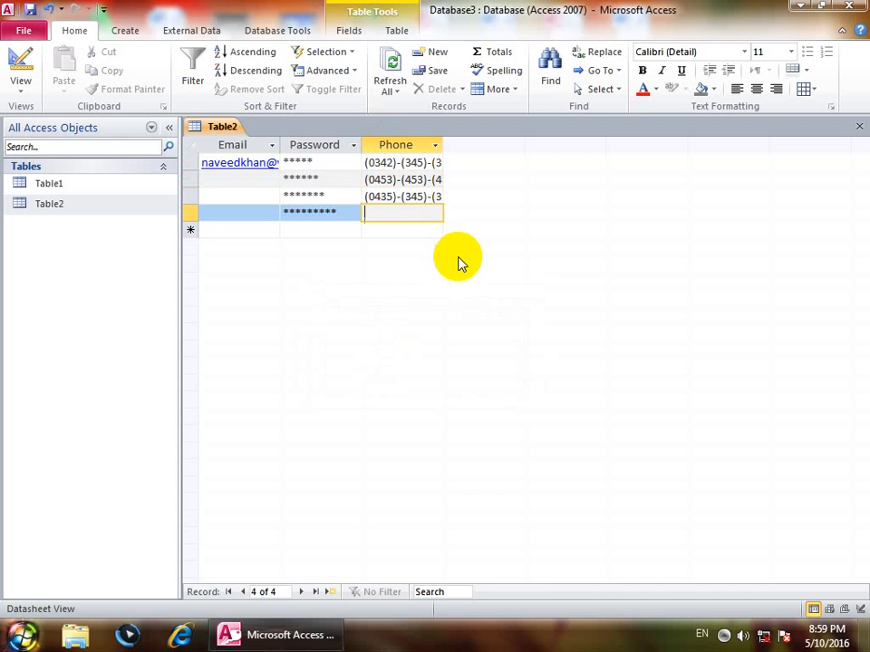
key(a)
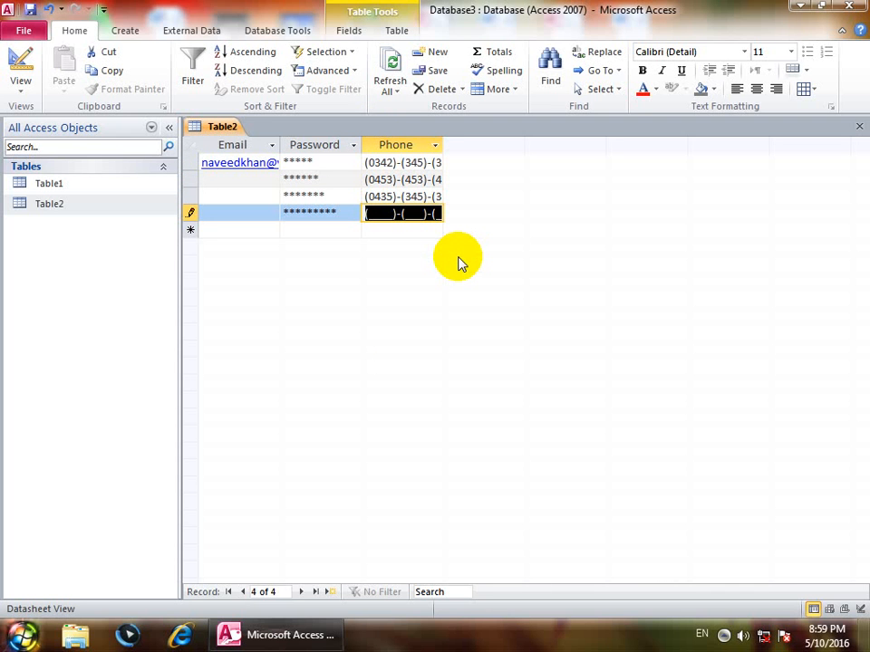
text(0564564564)
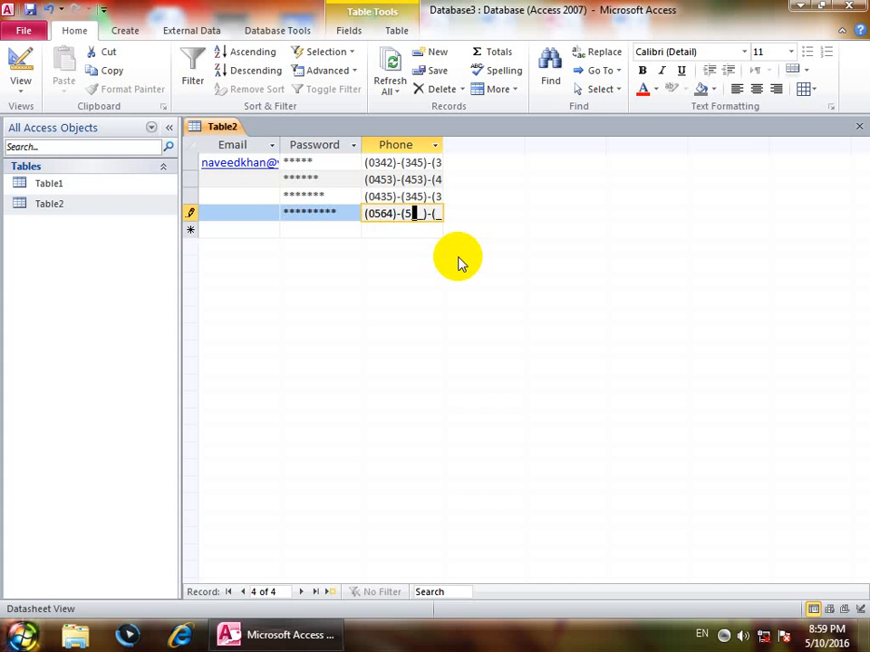
key(Tab)
Start a fifth record with Email sg and move to its Phone cell.
text(sgdg)
key(BackSpace)
key(BackSpace)
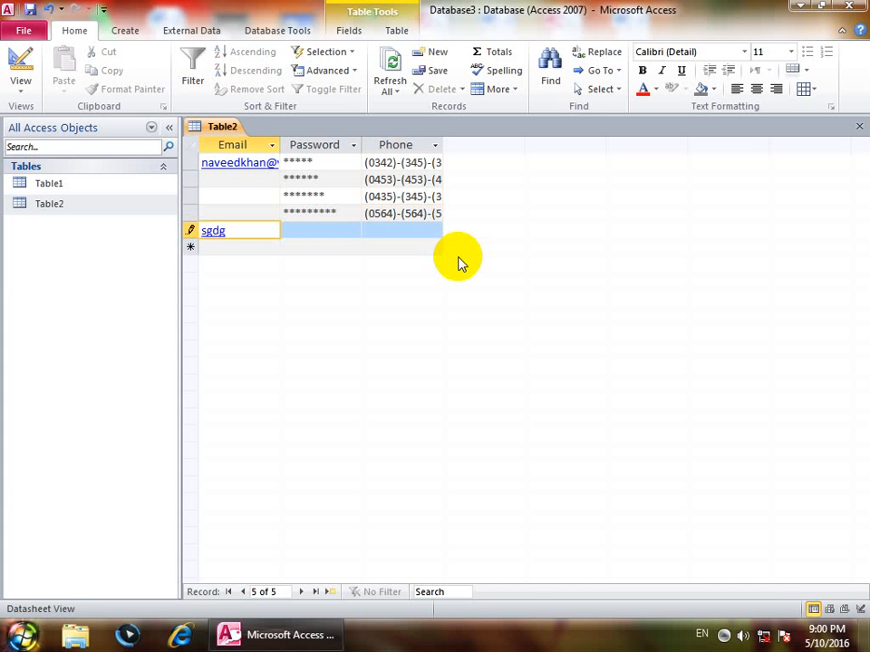
key(Down)
key(Up)
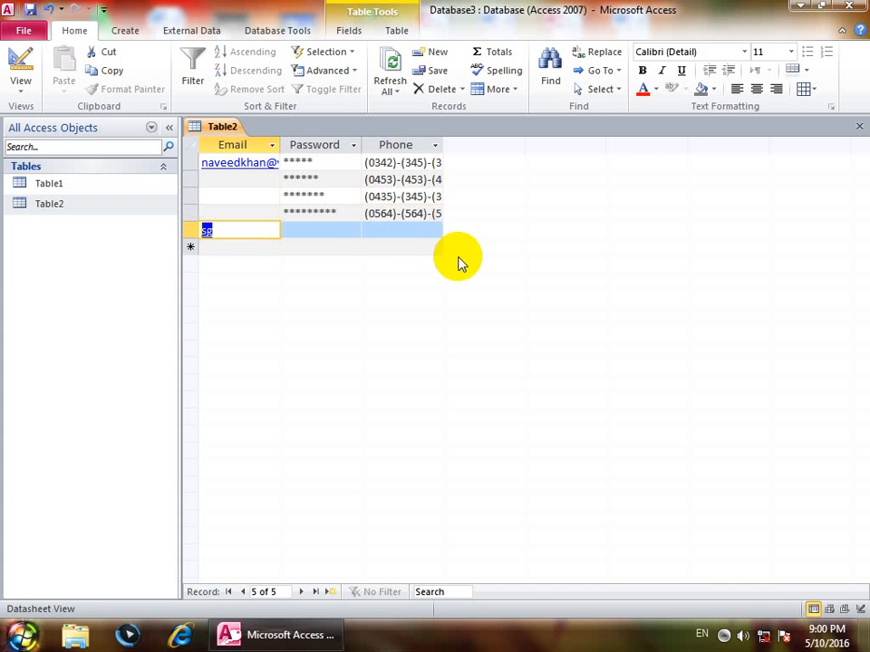
click(379, 231)
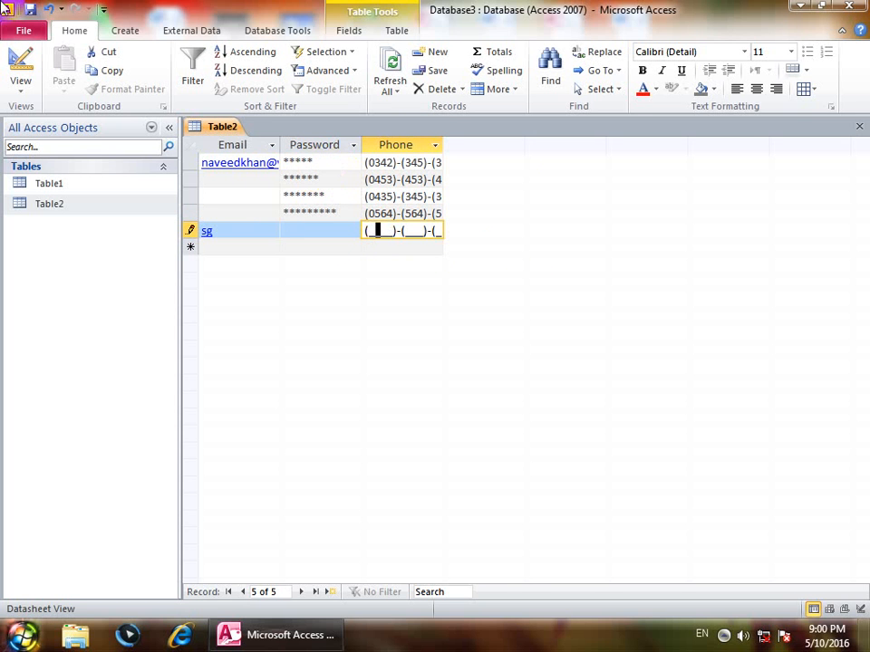
Replace the Phone input mask with AAAA (0000)-(000)-(000) and close the design.
click(20, 84)
click(42, 233)
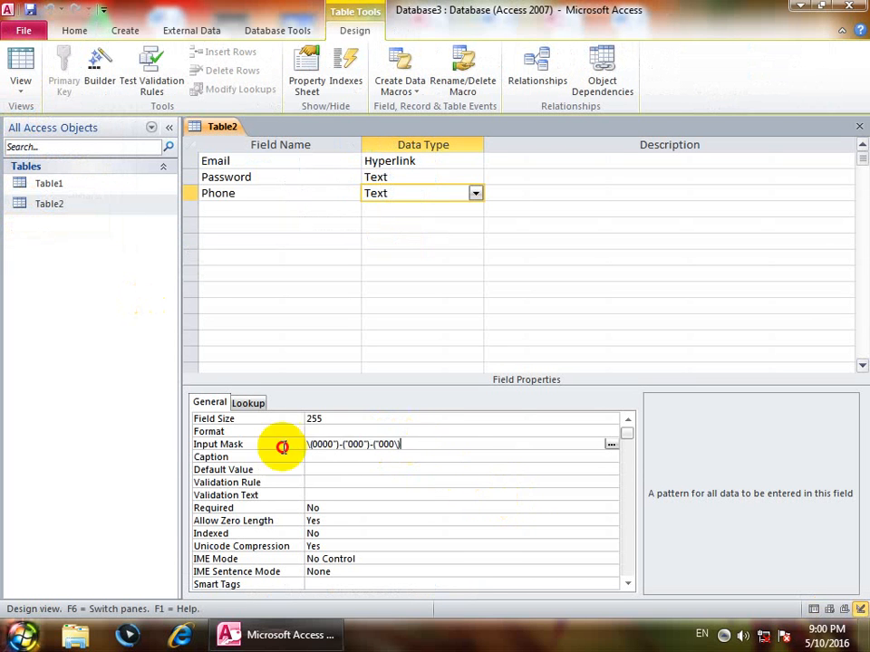
key(Delete)
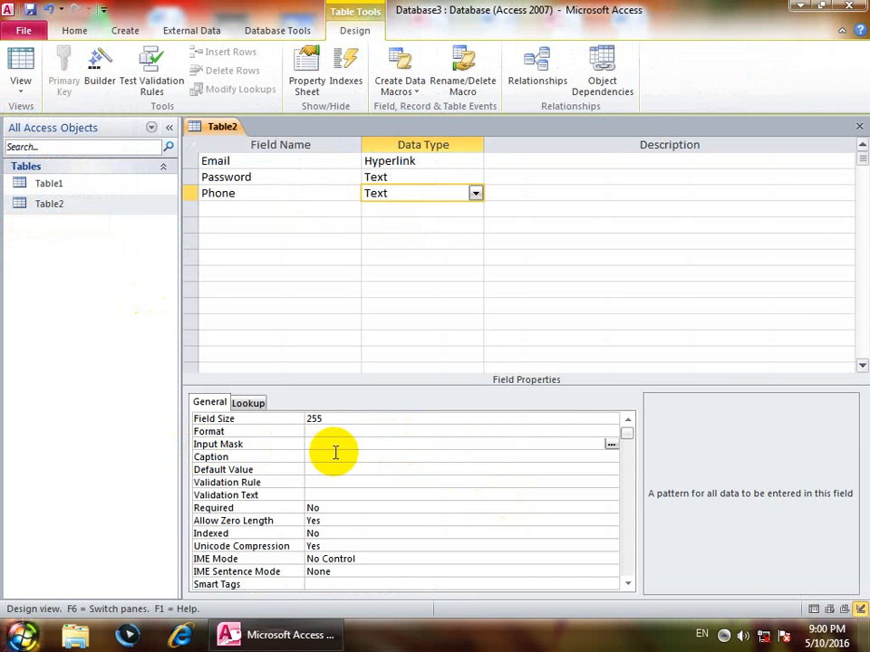
text(AAAA)
text( (0000)
text())
text(-()
text(000)
text()=)
text(-)
text((000)
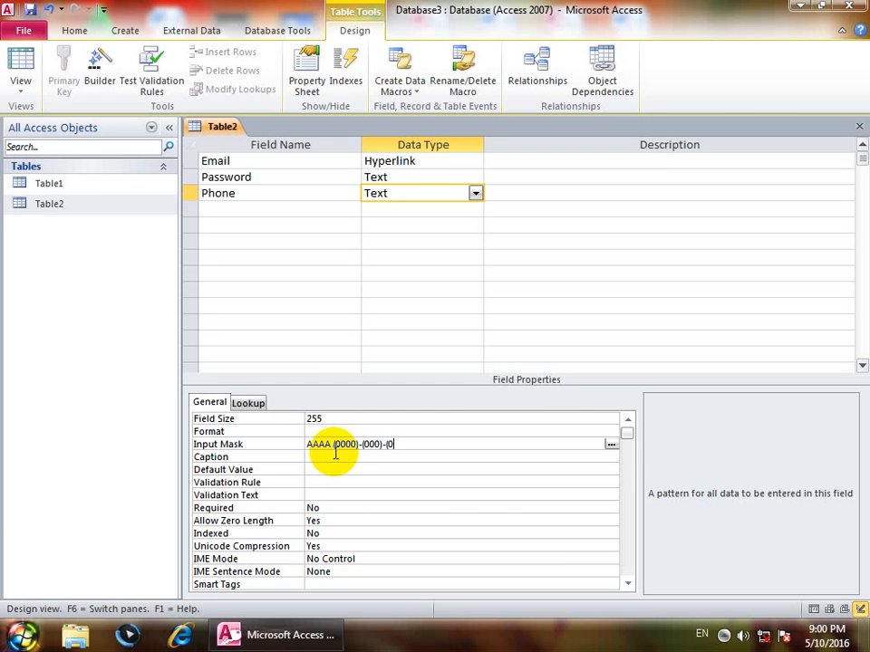
text())
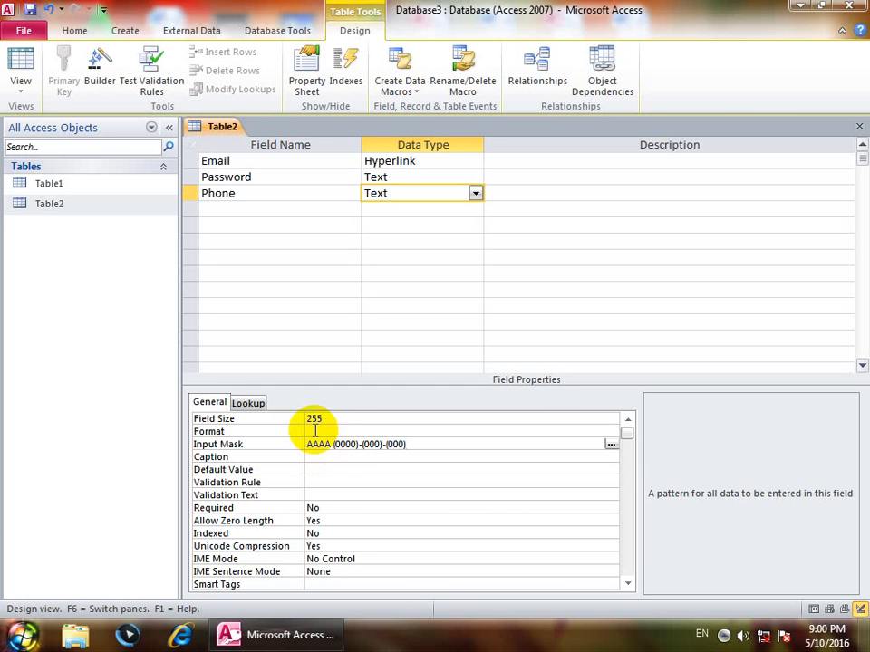
click(859, 126)
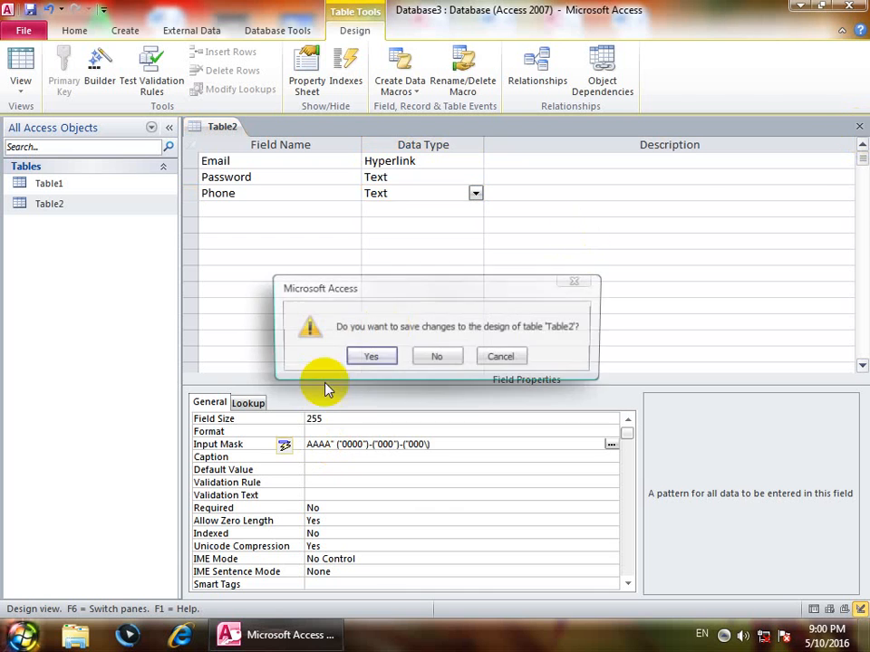
Save the new mask, reopen Table2, and enter two phone values prefixed zong and mobi.
click(369, 358)
double_click(102, 207)
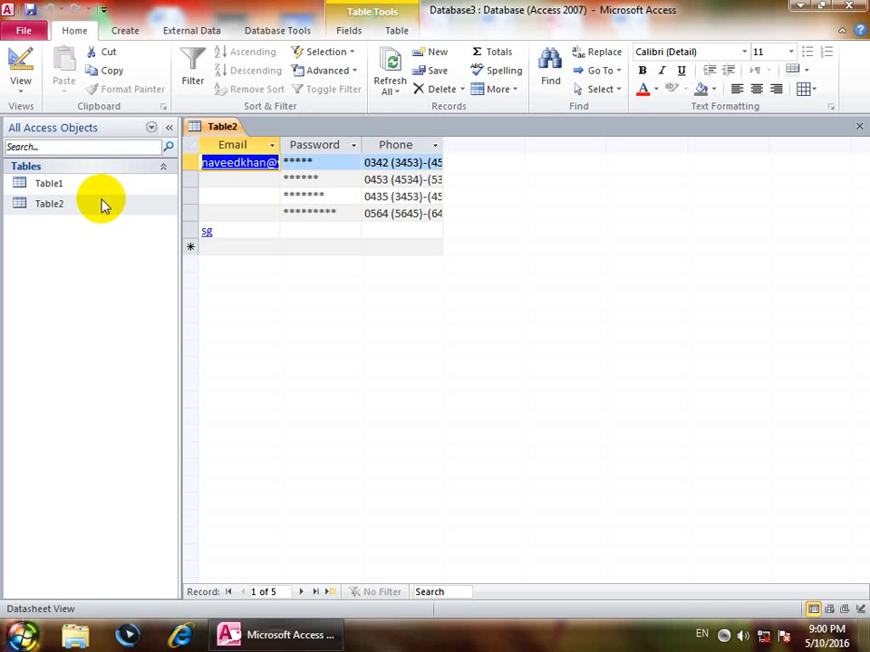
click(376, 231)
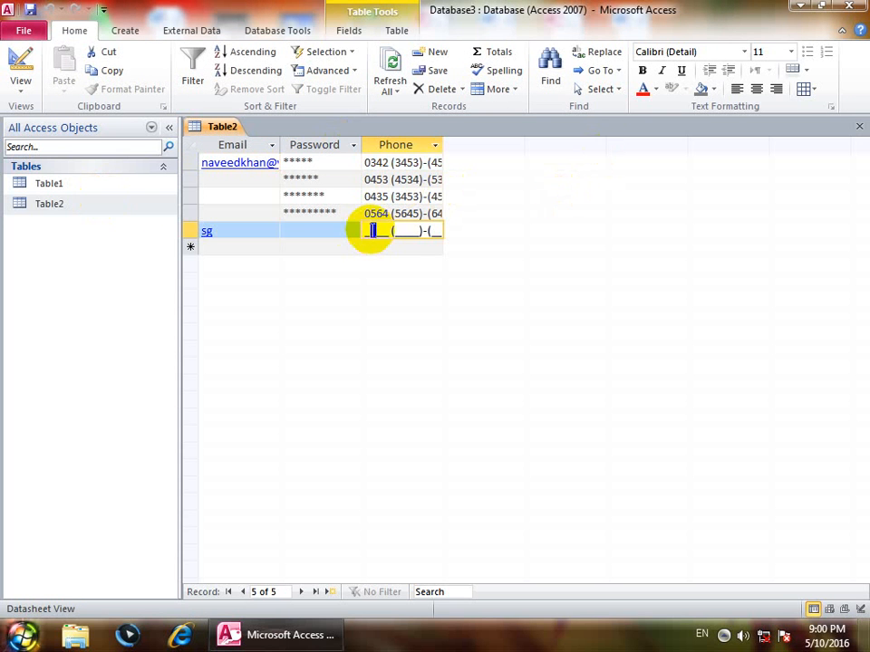
text(zong (___)-(__)
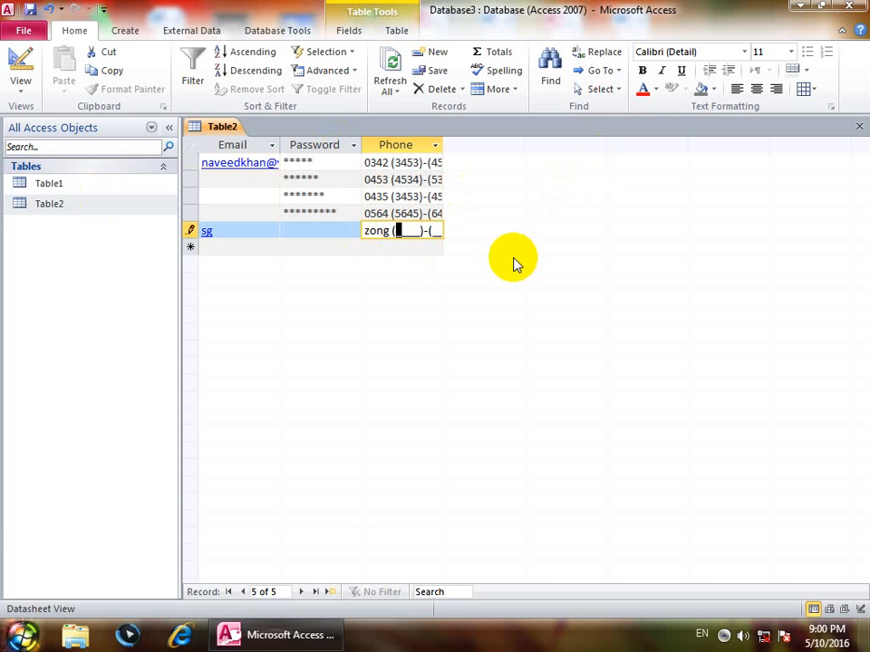
text(0313454545)
key(Down)
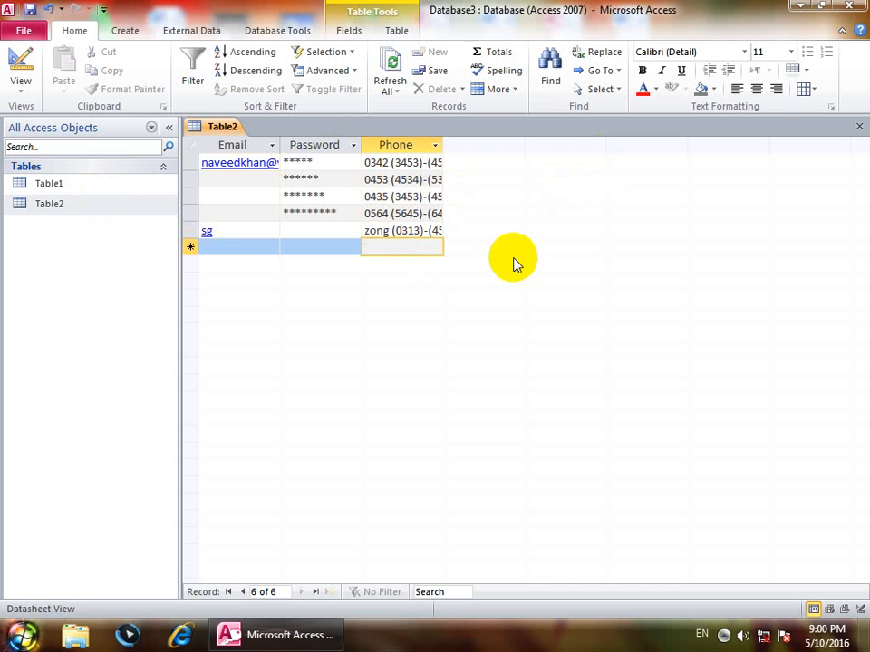
text(mobi (___)-(_)
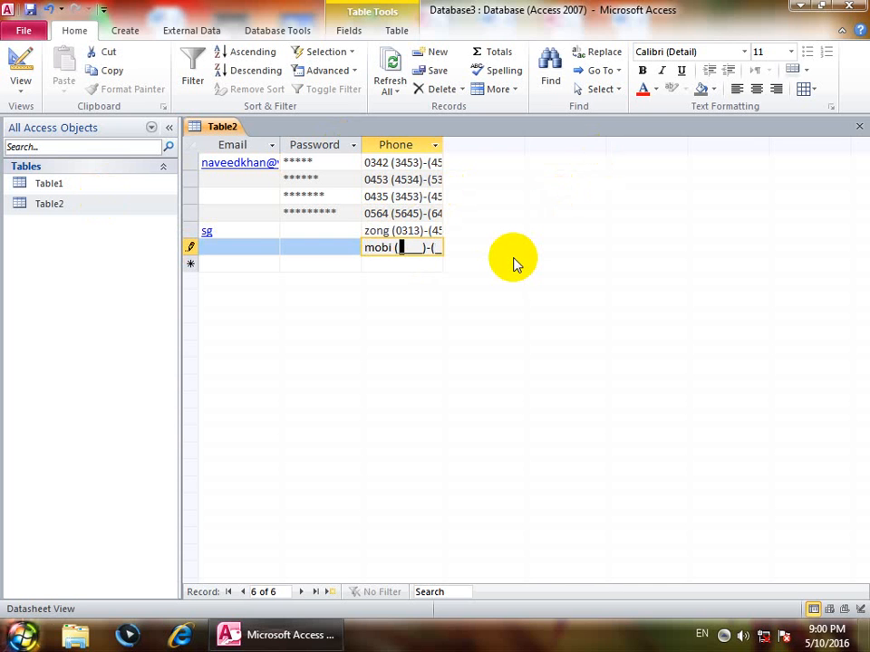
text(4543534536)
key(Return)
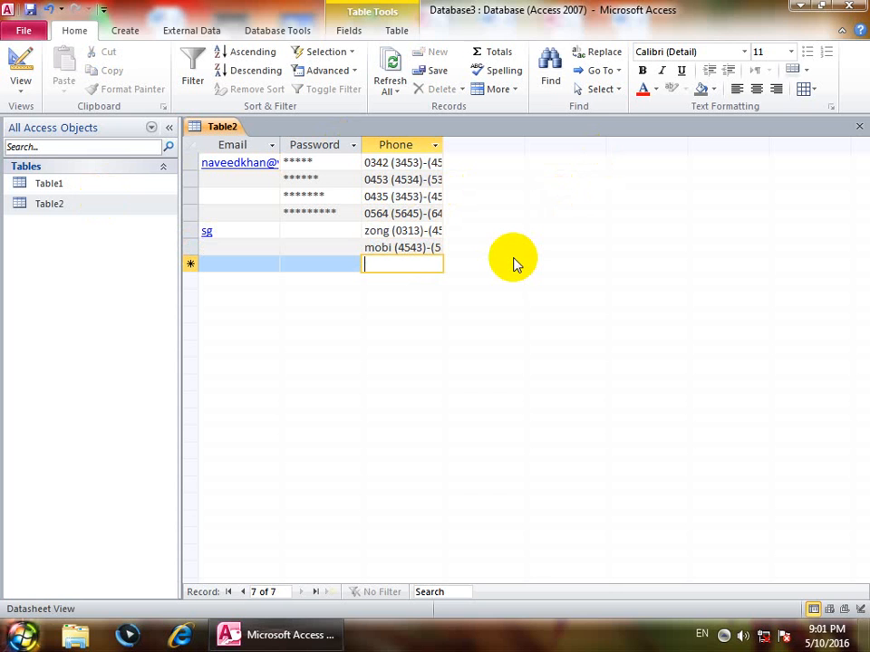